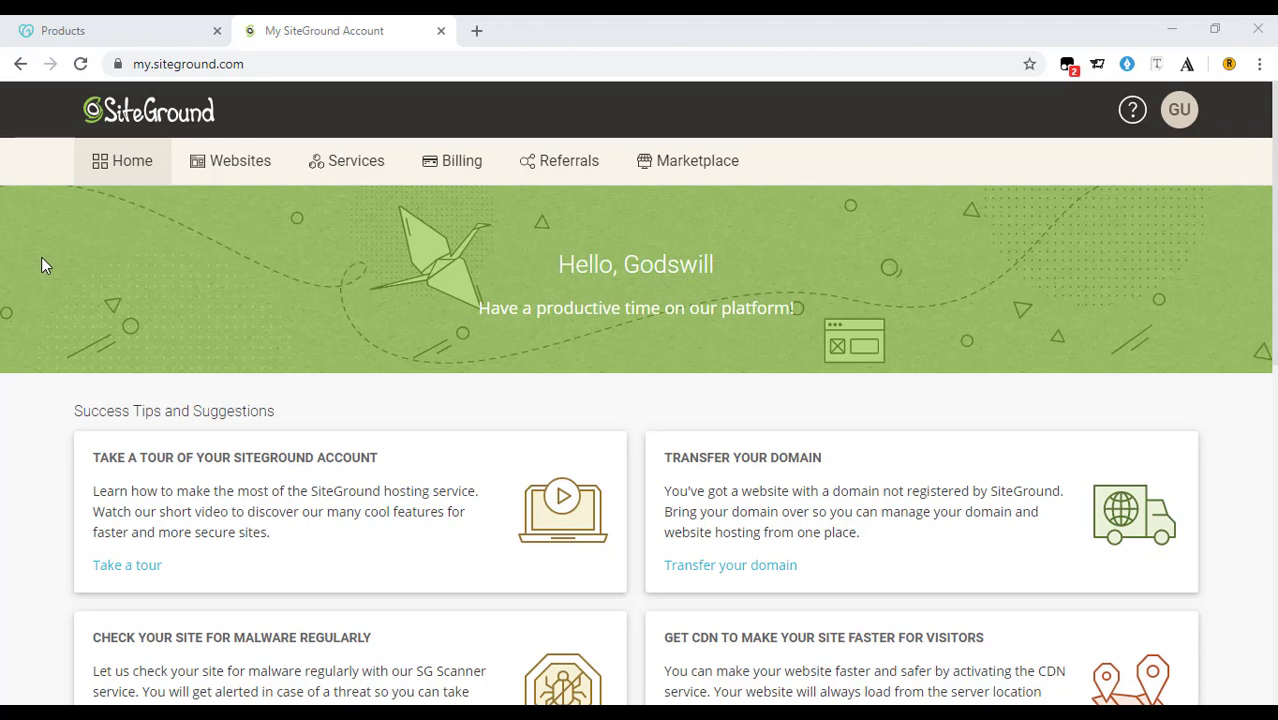
Switch to the GoDaddy products page listing worldondrugz.com.
left_click(120, 24)
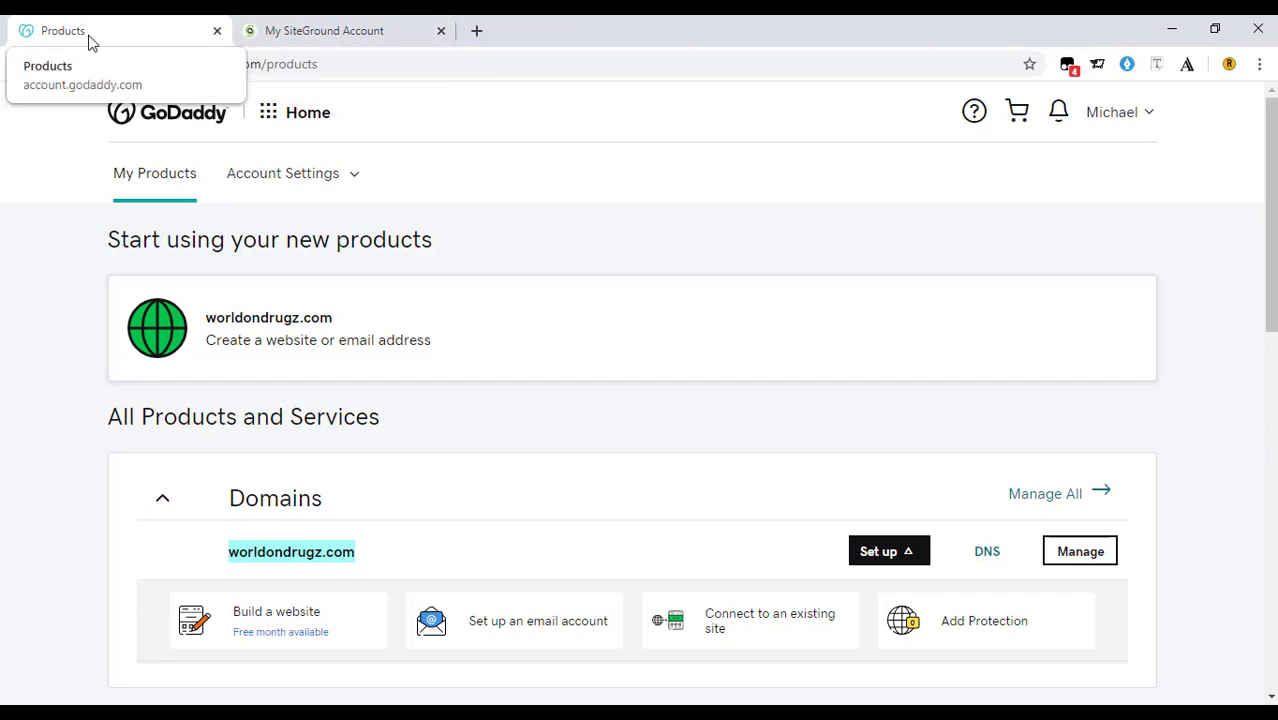
Return to the SiteGround account and open the Websites list.
left_click(297, 22)
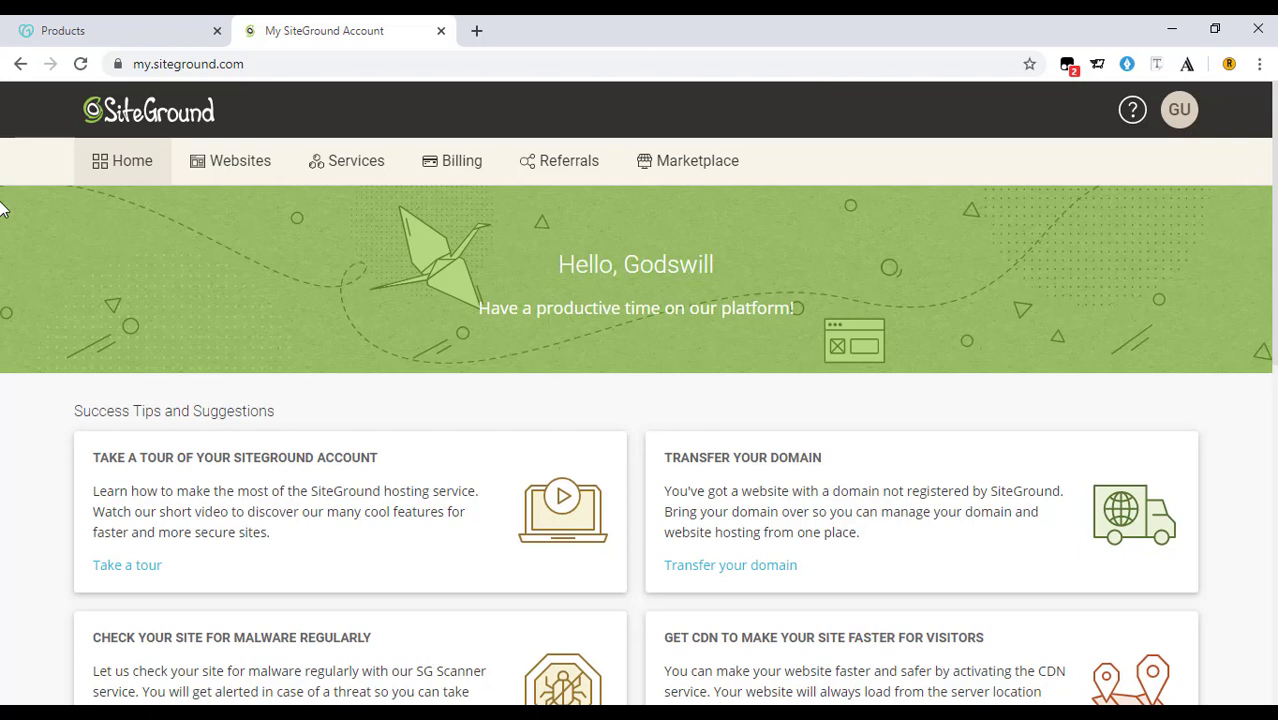
left_click(216, 162)
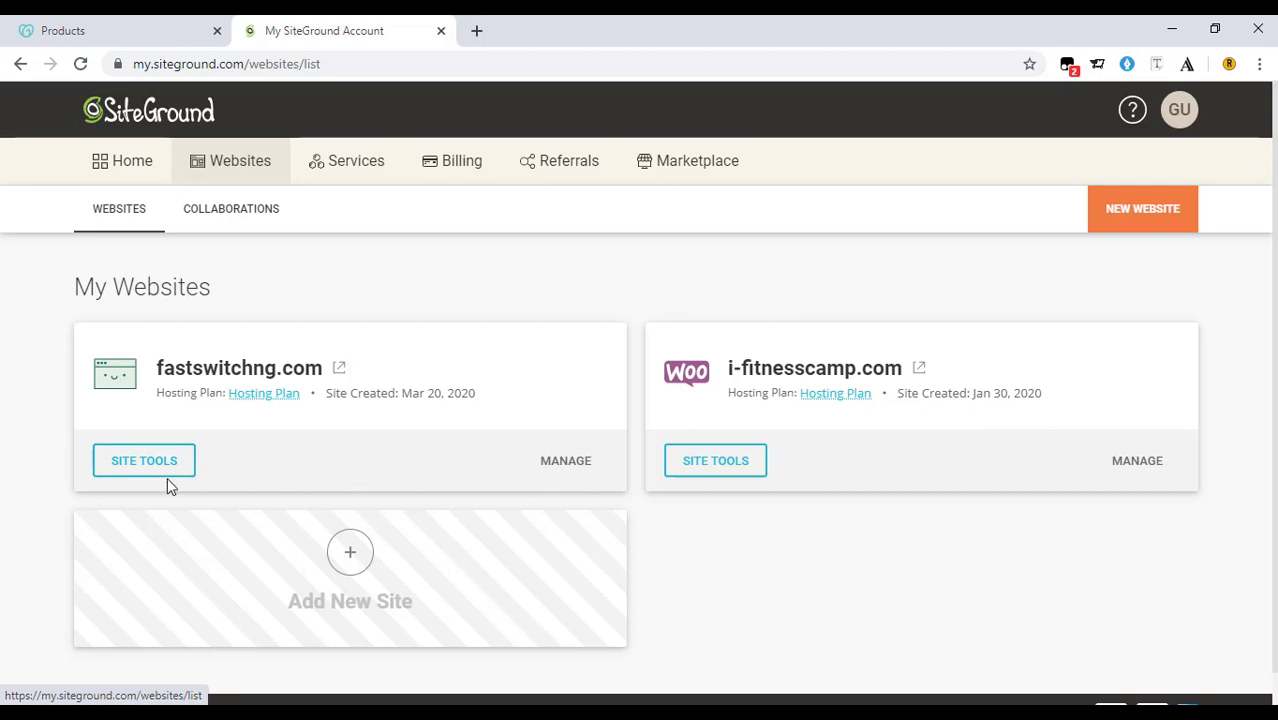
Open a new blank browser tab.
left_click(477, 31)
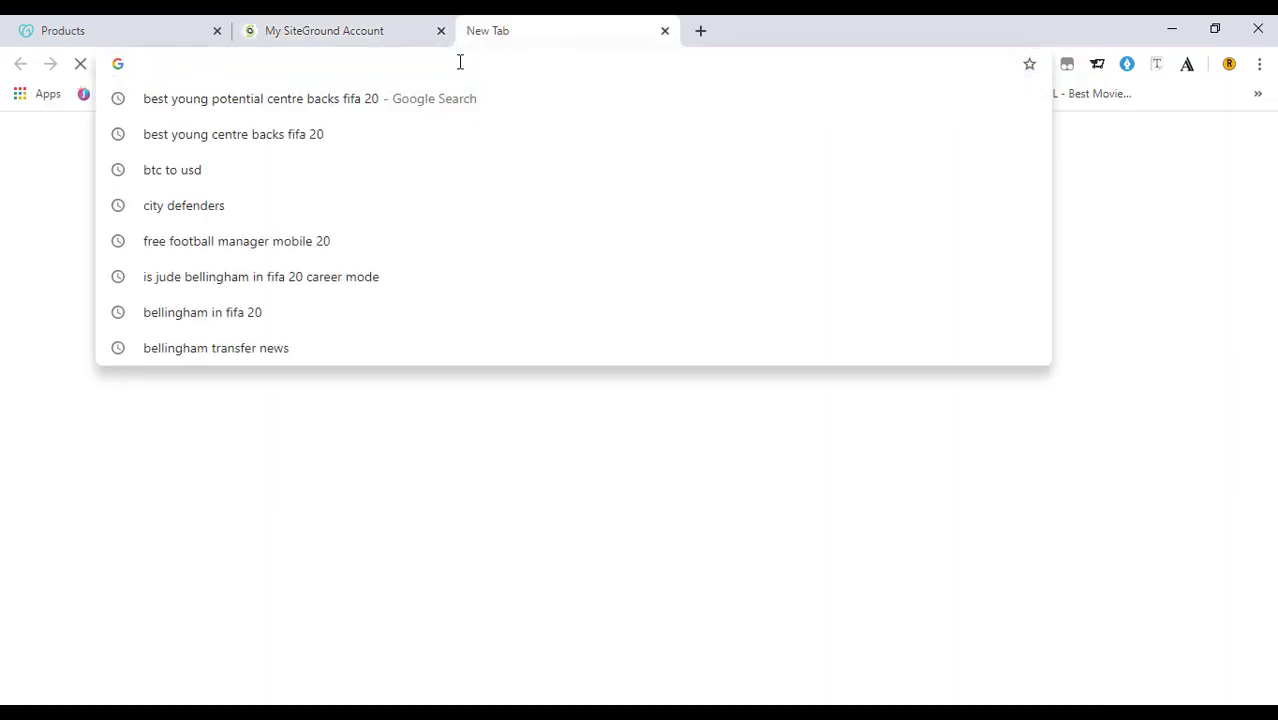
Load fastswitchng.com in the new tab, see 403 Forbidden, then return to SiteGround.
type("fastswitchng.com")
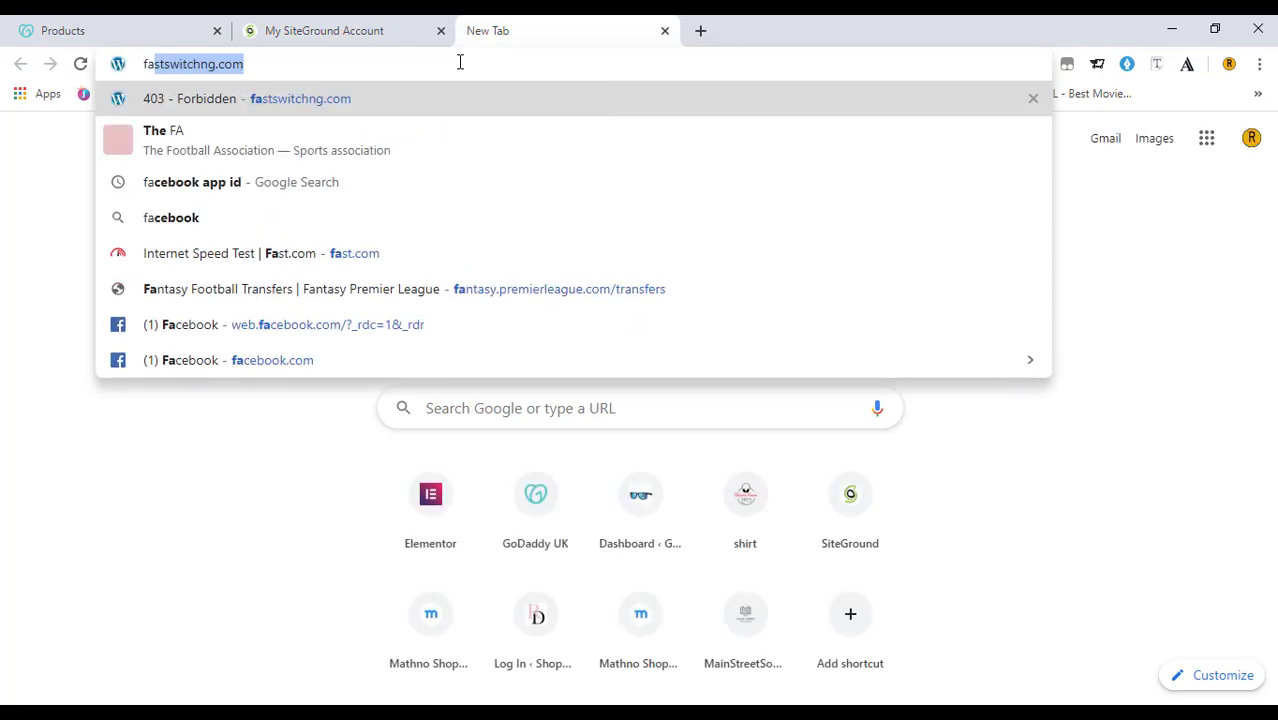
key("Return")
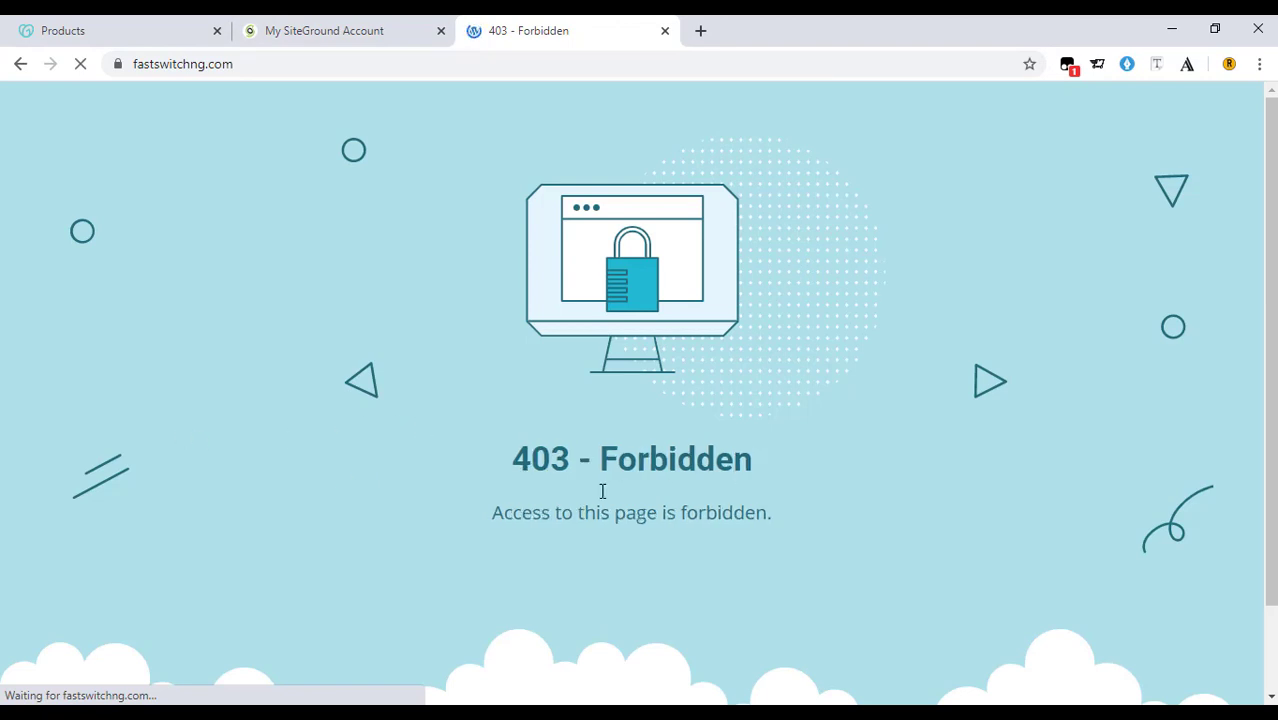
left_click(350, 30)
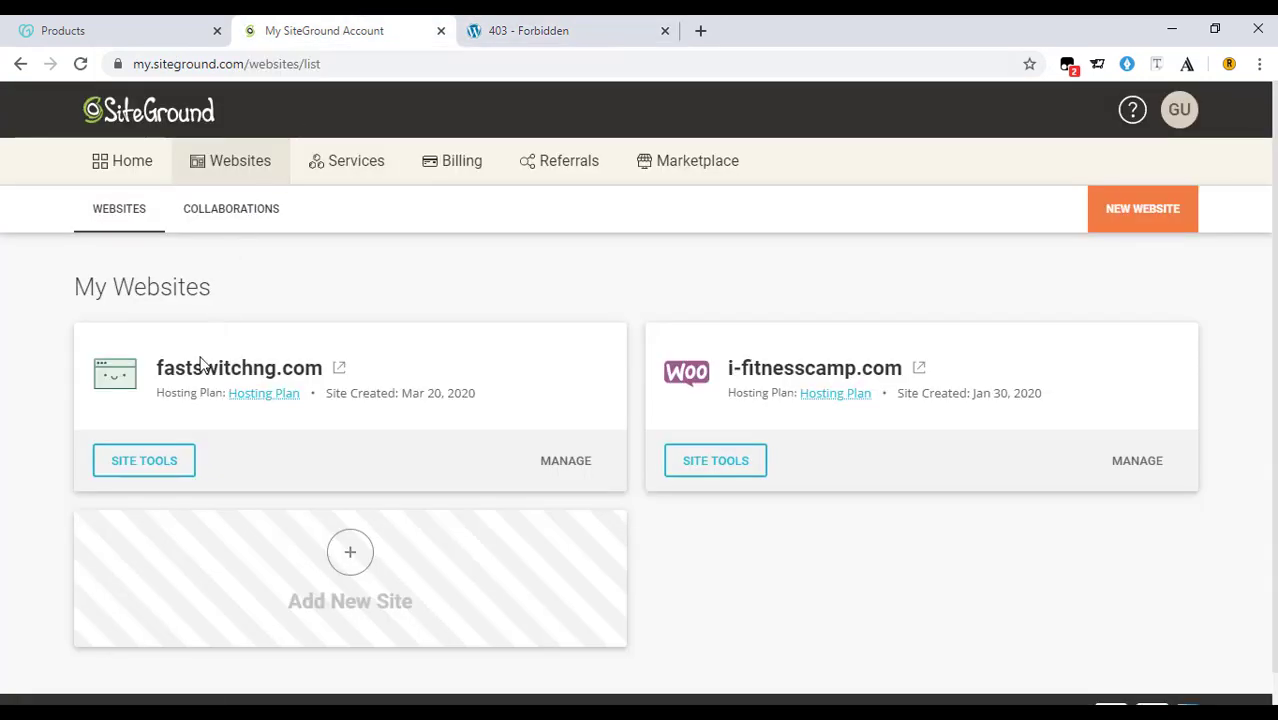
In fastswitchng.com's Site Tools, go to WordPress > Install & Manage and select plain WordPress.
left_click(135, 473)
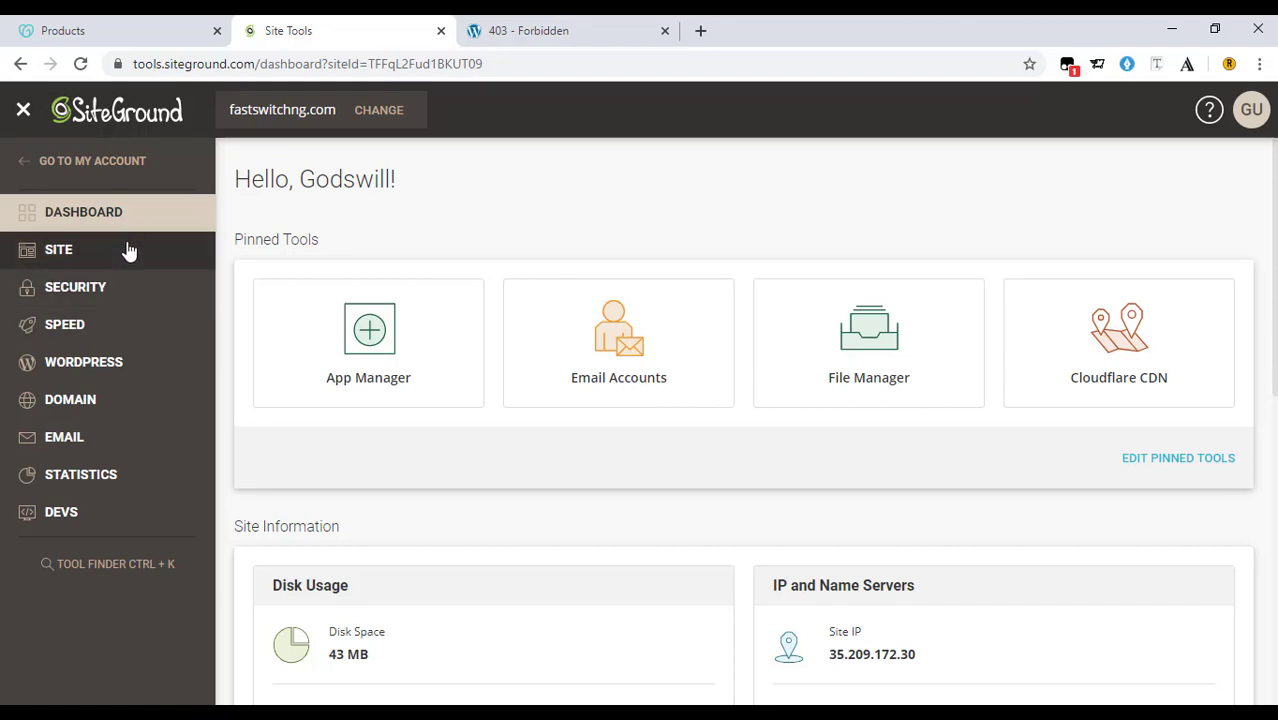
left_click(98, 373)
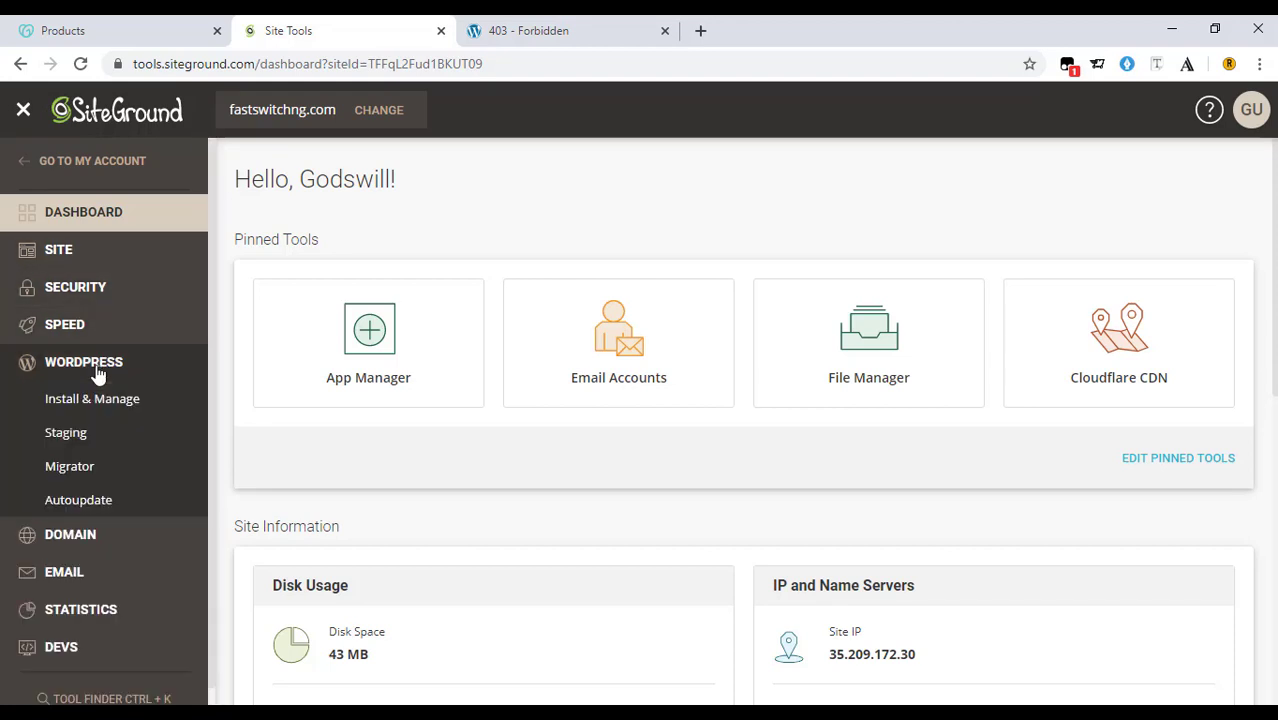
left_click(120, 409)
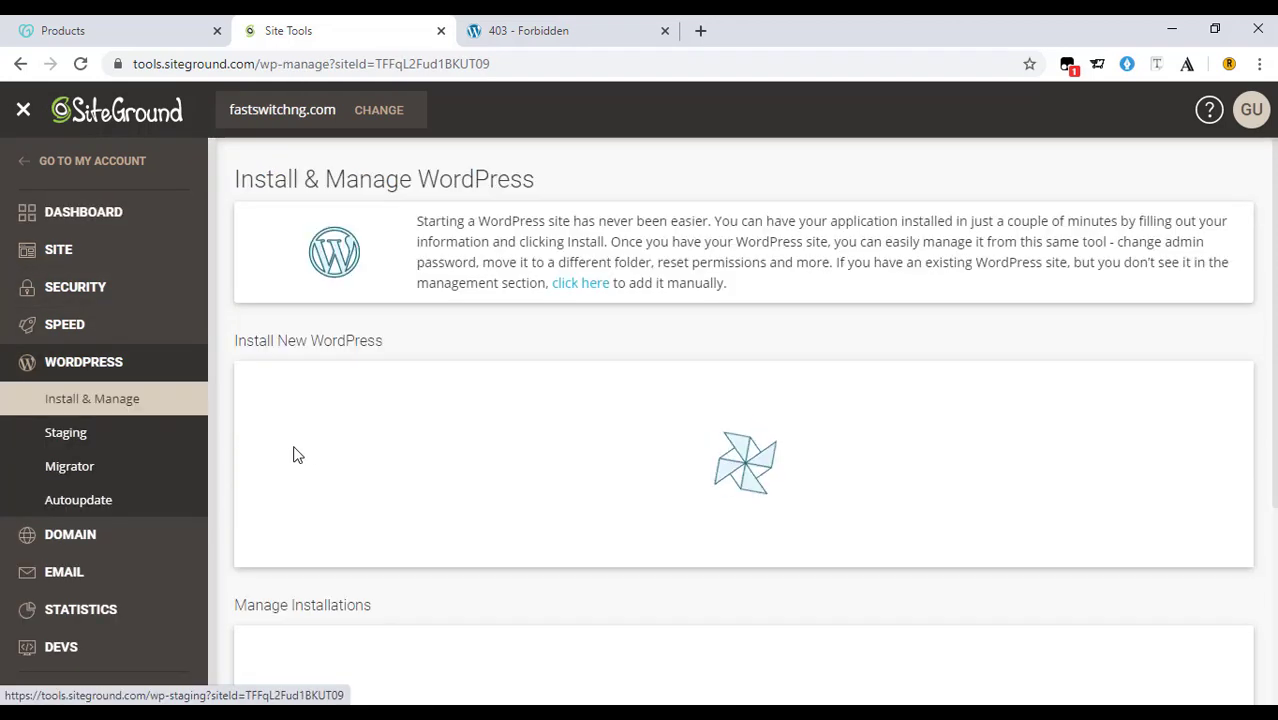
scroll(566, 443, "down", 1)
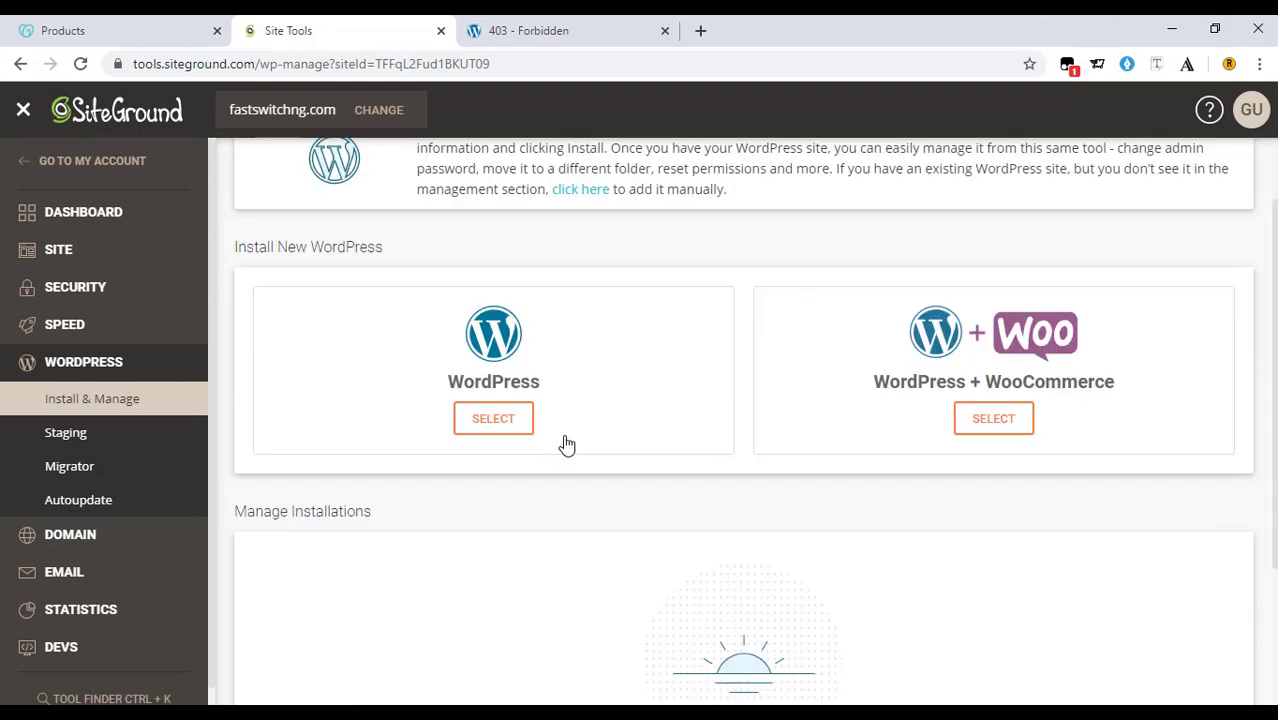
scroll(566, 443, "up", 1)
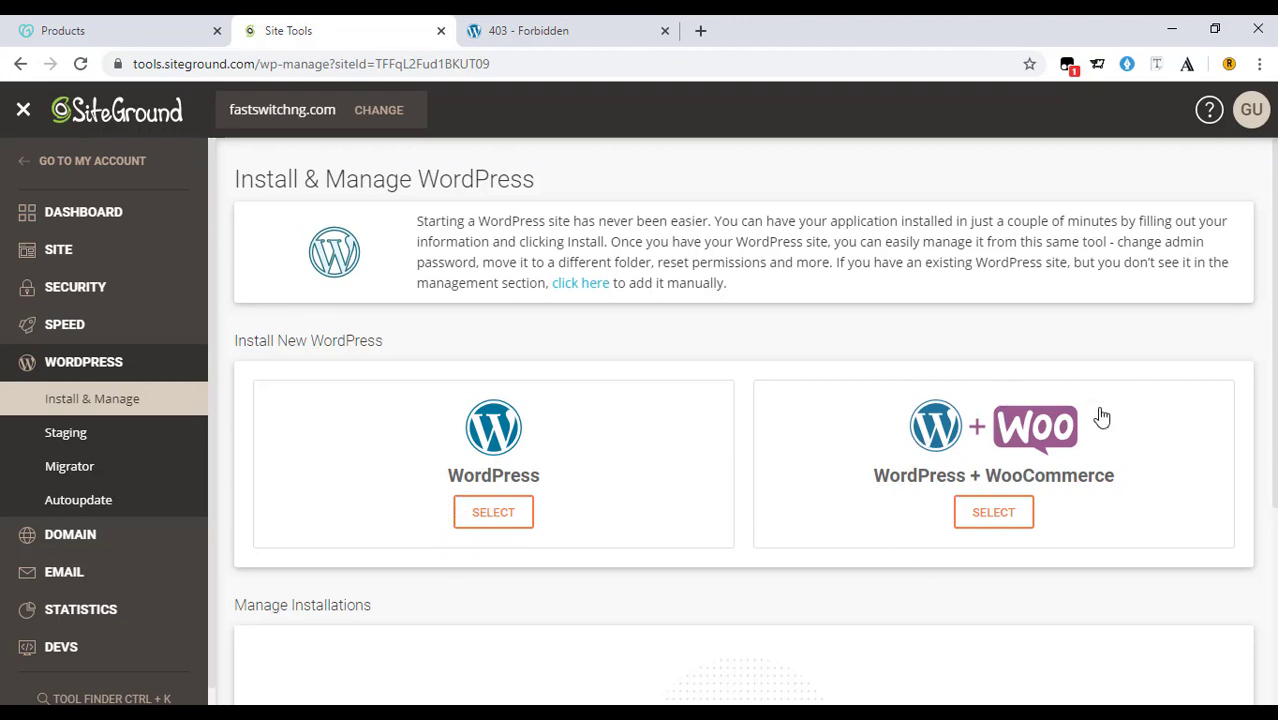
left_click(510, 520)
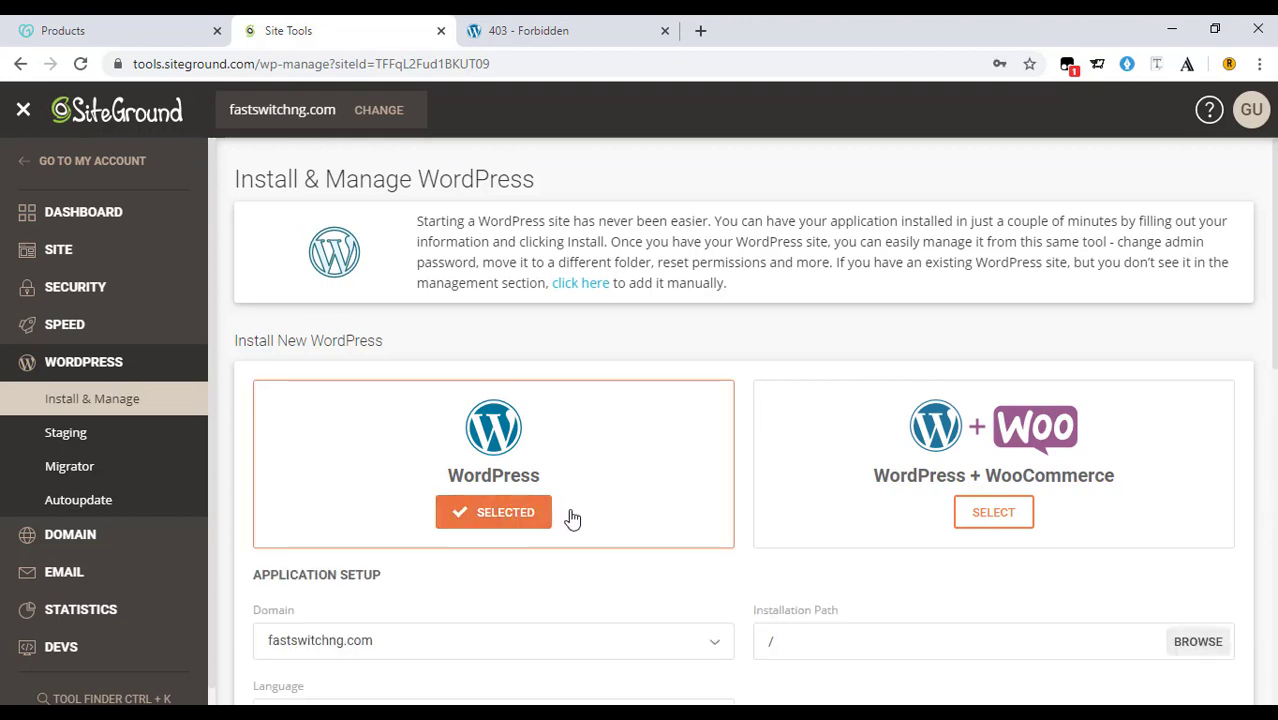
Keep English (United States) as the install language and turn off WordPress Starter.
scroll(572, 517, "down", 4)
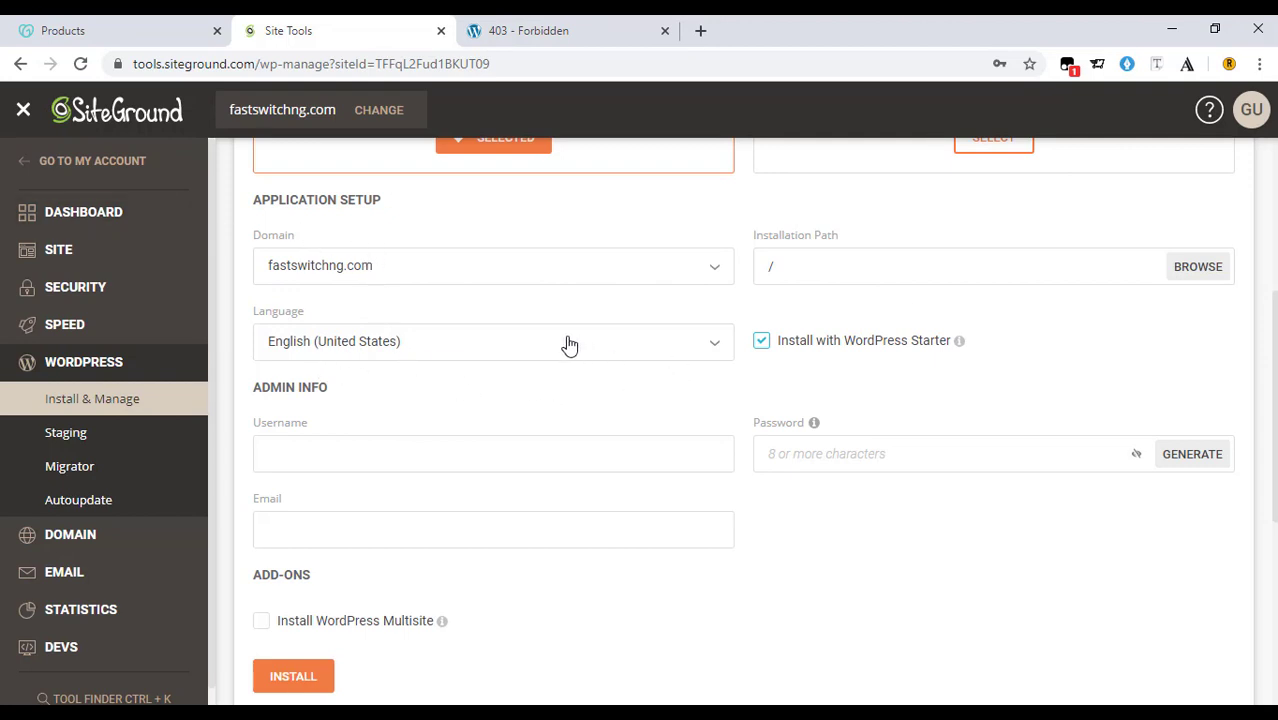
left_click(660, 348)
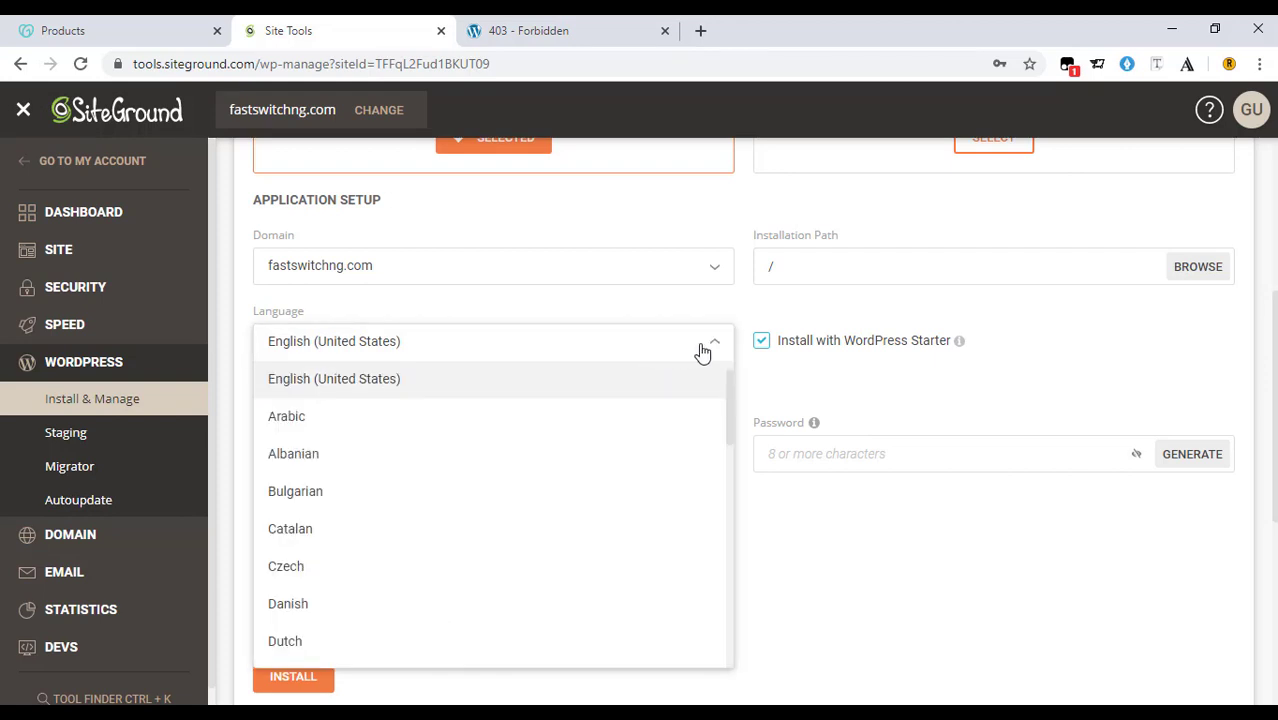
left_click(704, 350)
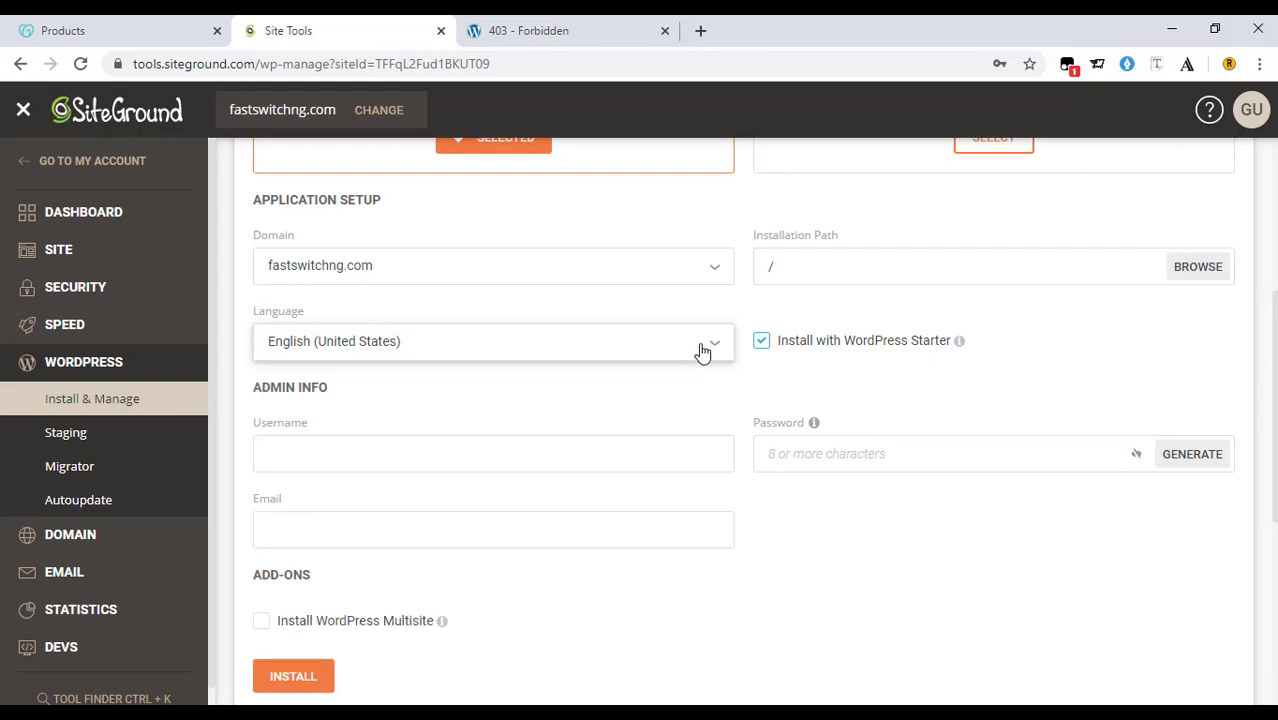
left_click(762, 350)
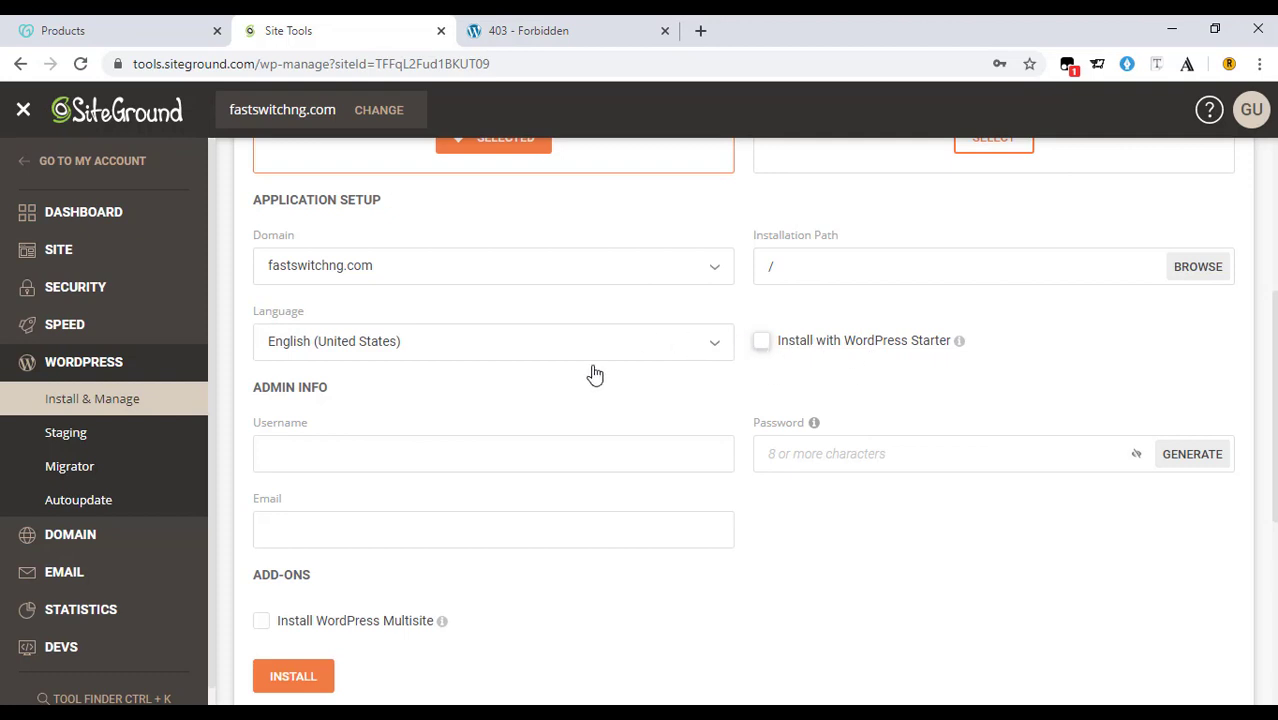
Enter 'admin' as the username, then the admin password and the admin e-mail address.
left_click(476, 450)
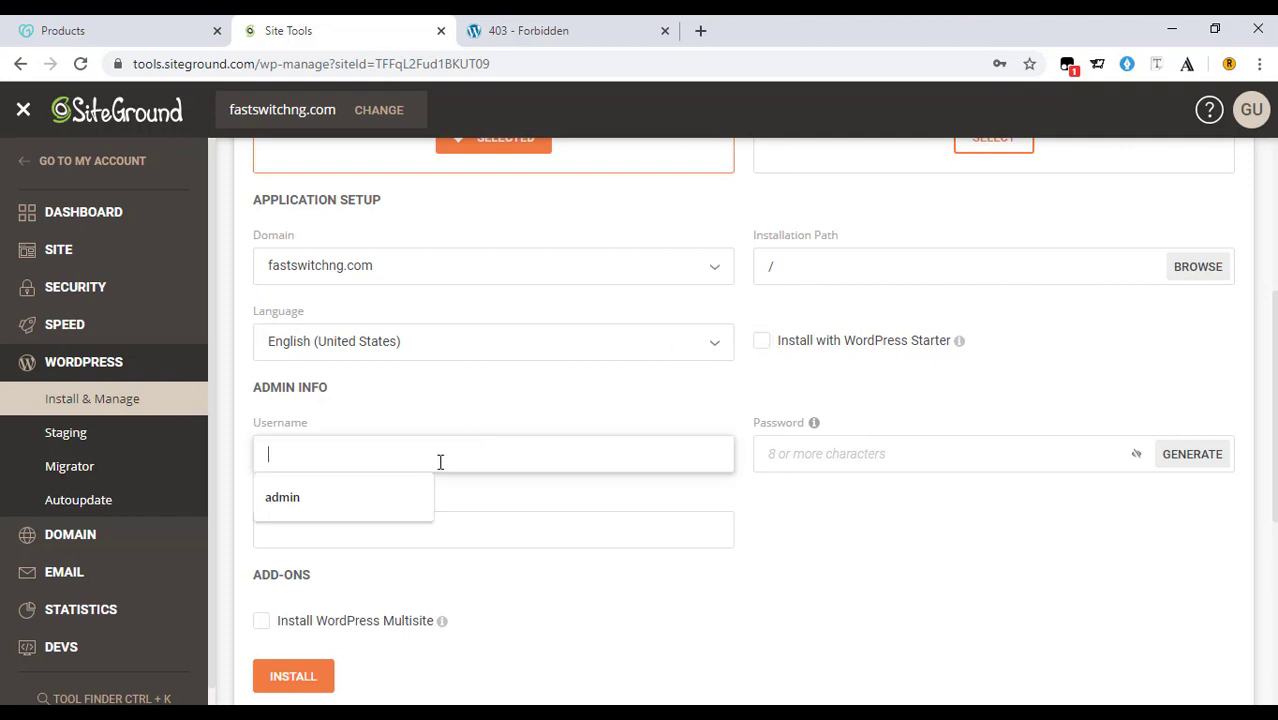
left_click(345, 496)
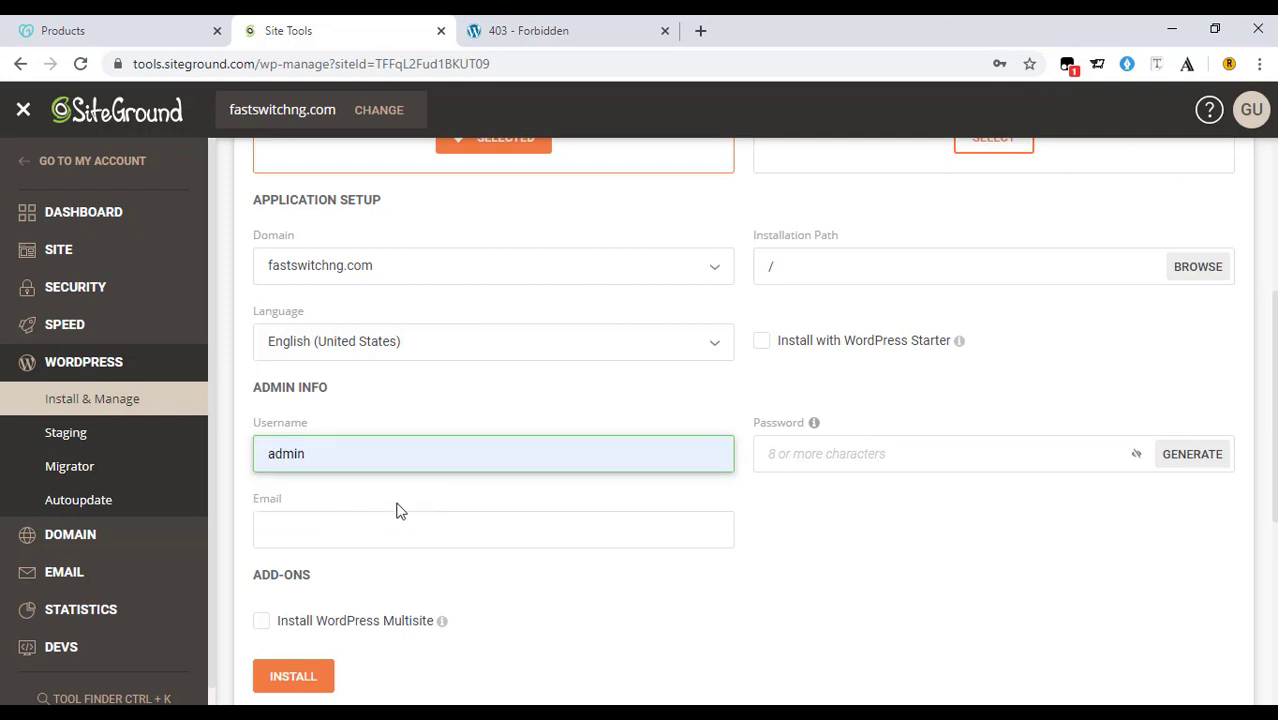
left_click(830, 458)
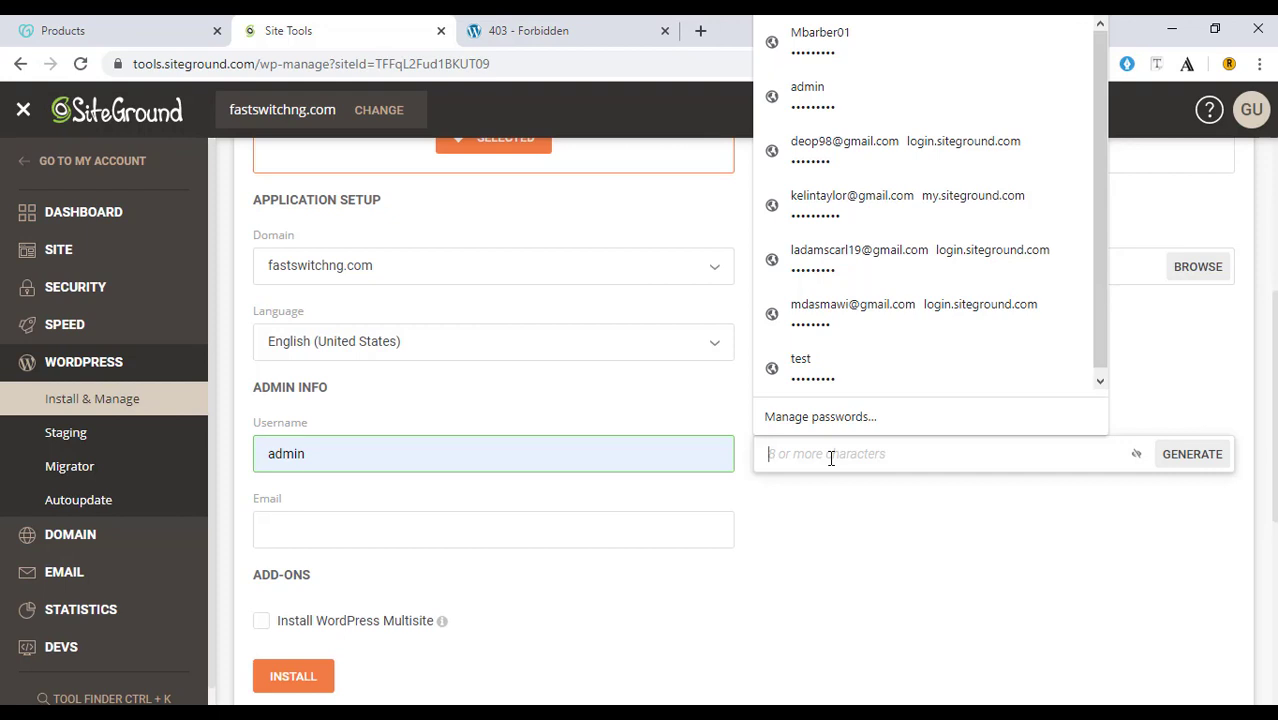
type("•••")
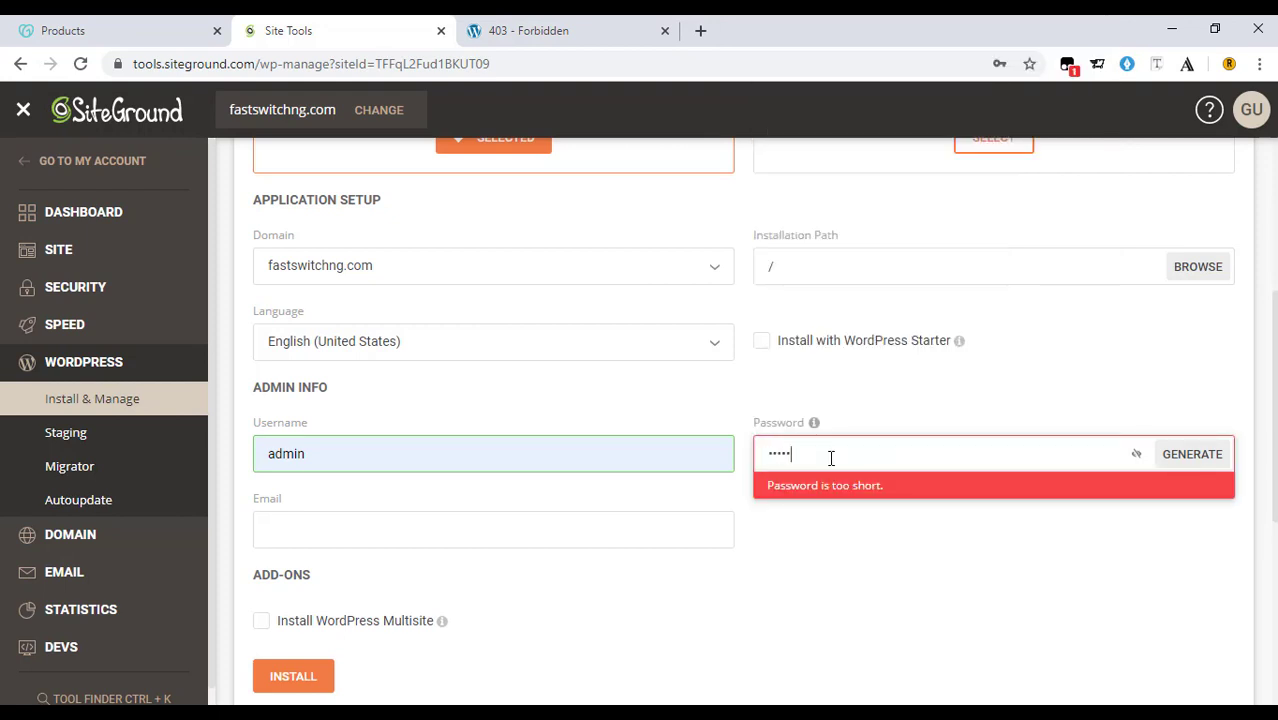
type("••••••")
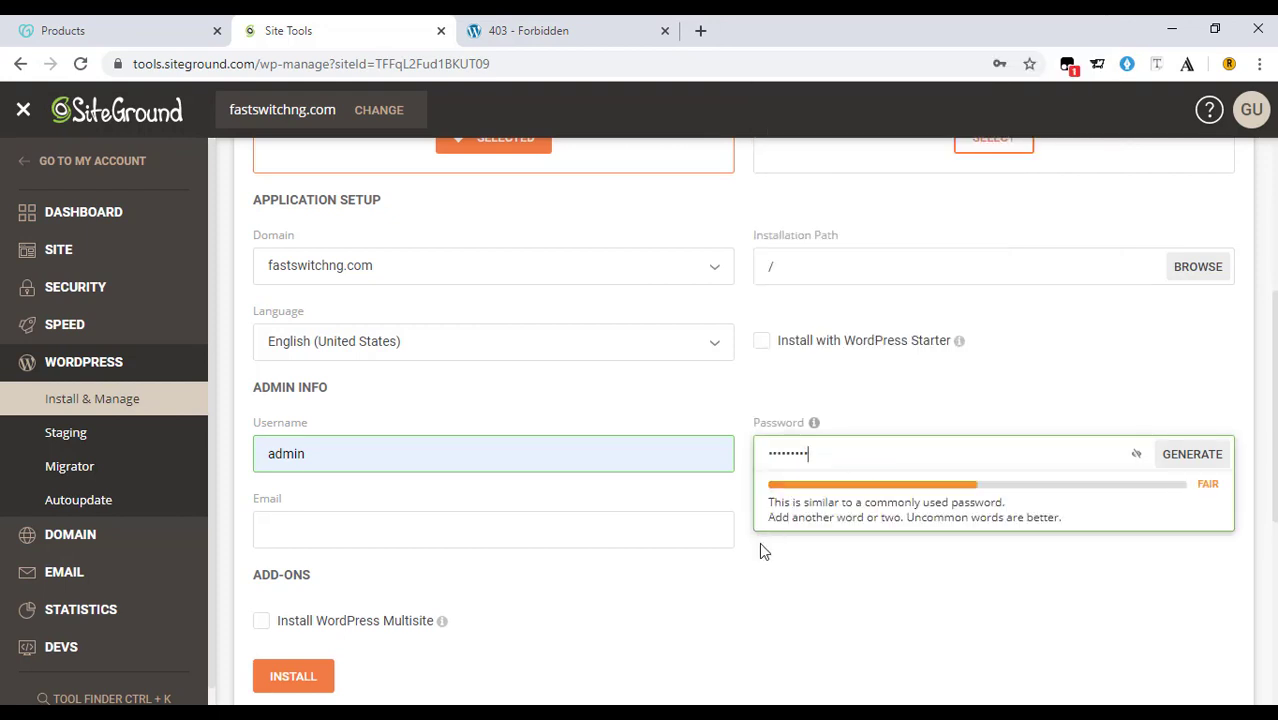
left_click(756, 567)
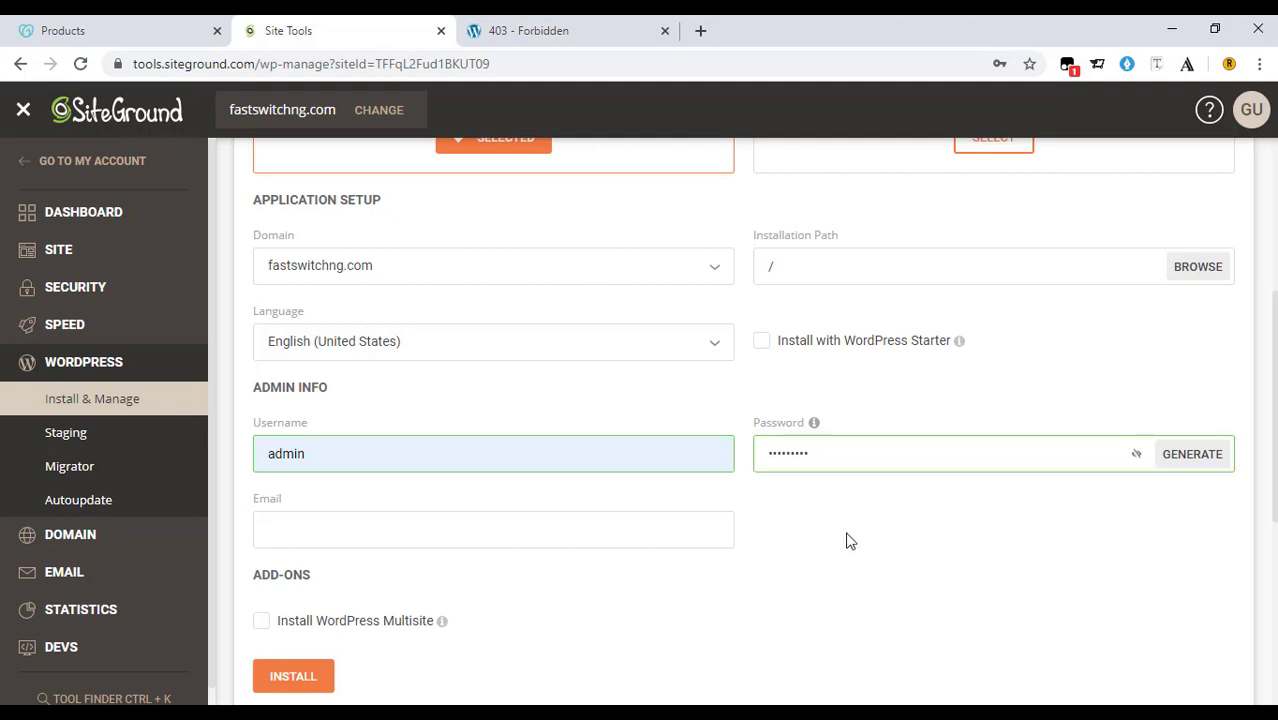
left_click(379, 530)
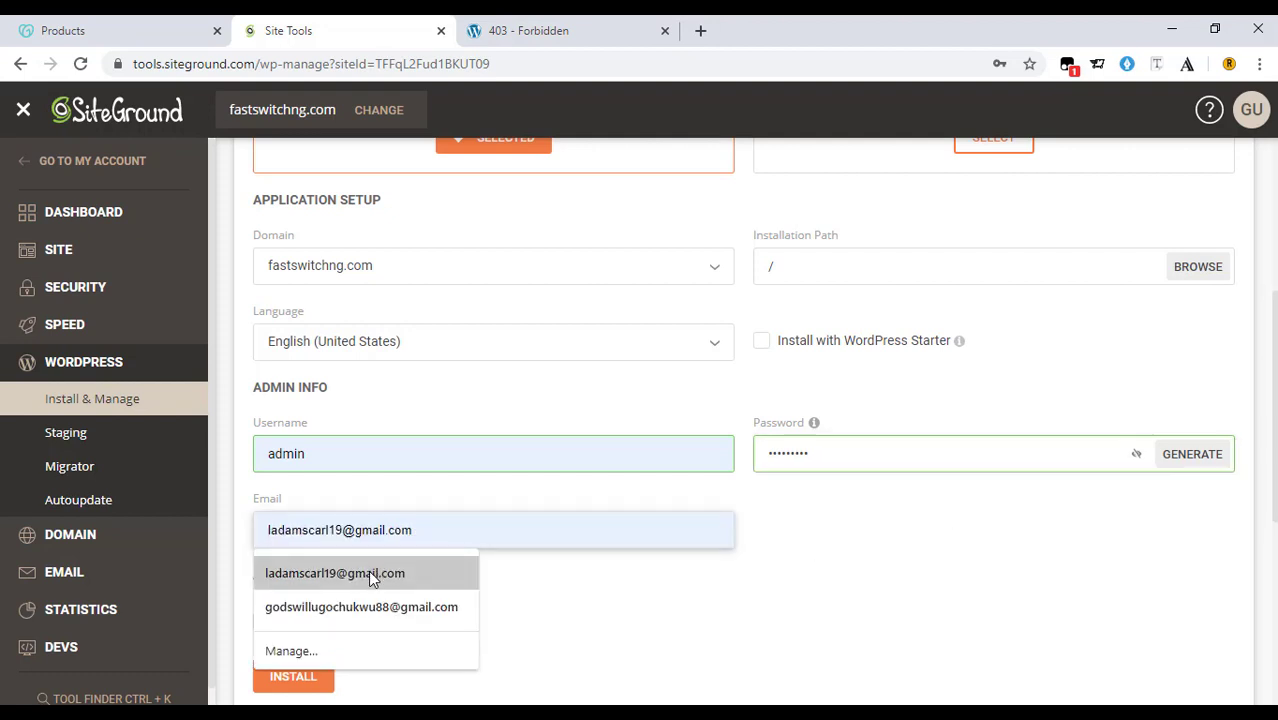
left_click(369, 575)
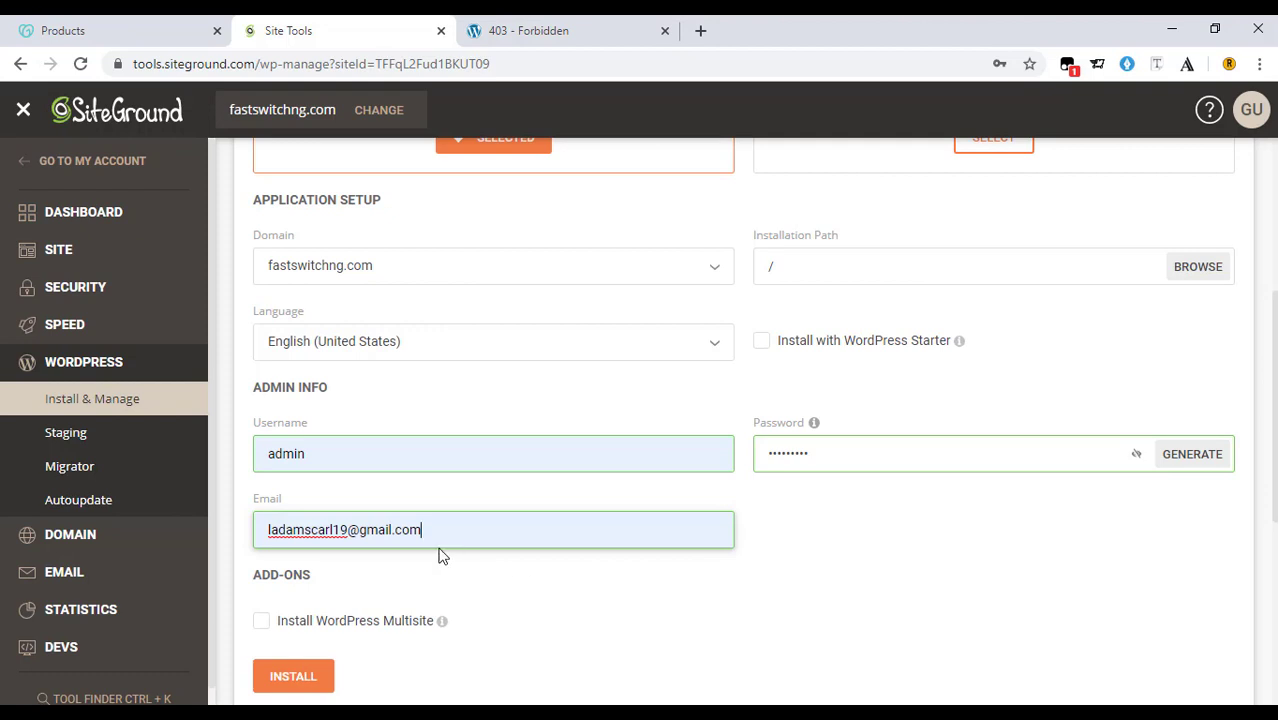
scroll(780, 595, "down", 1)
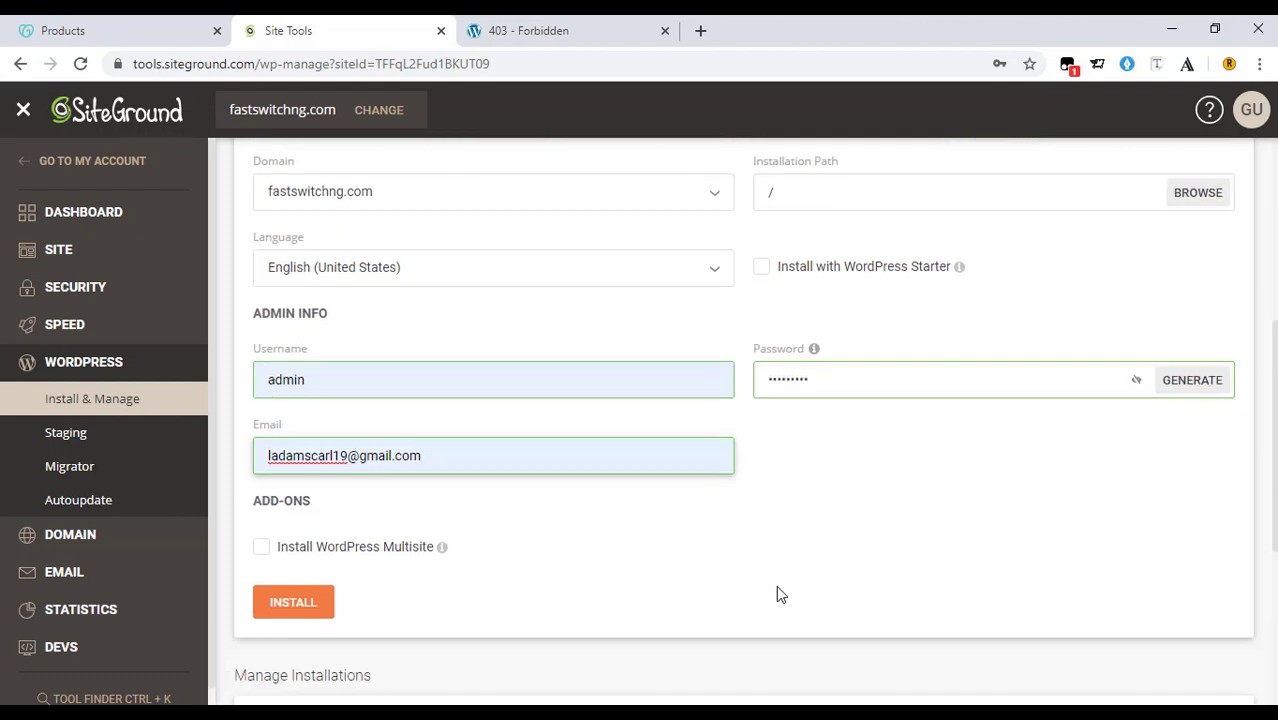
scroll(560, 572, "down", 1)
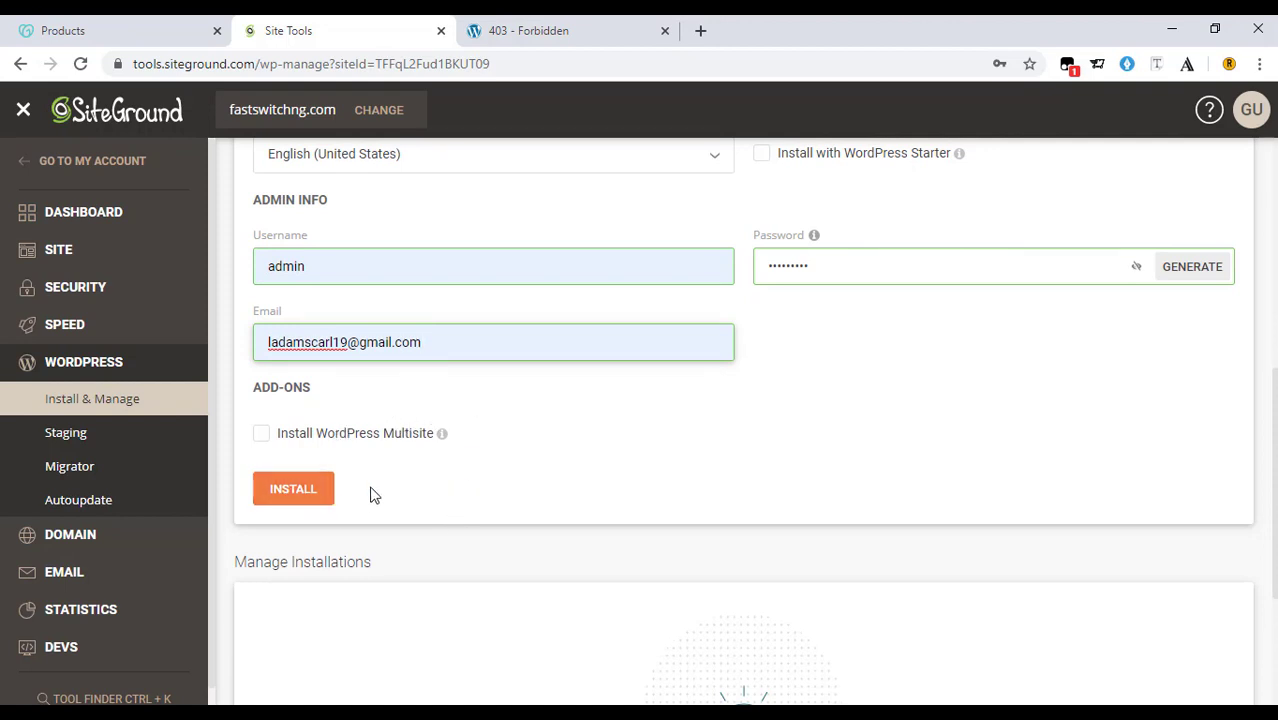
scroll(525, 320, "up", 3)
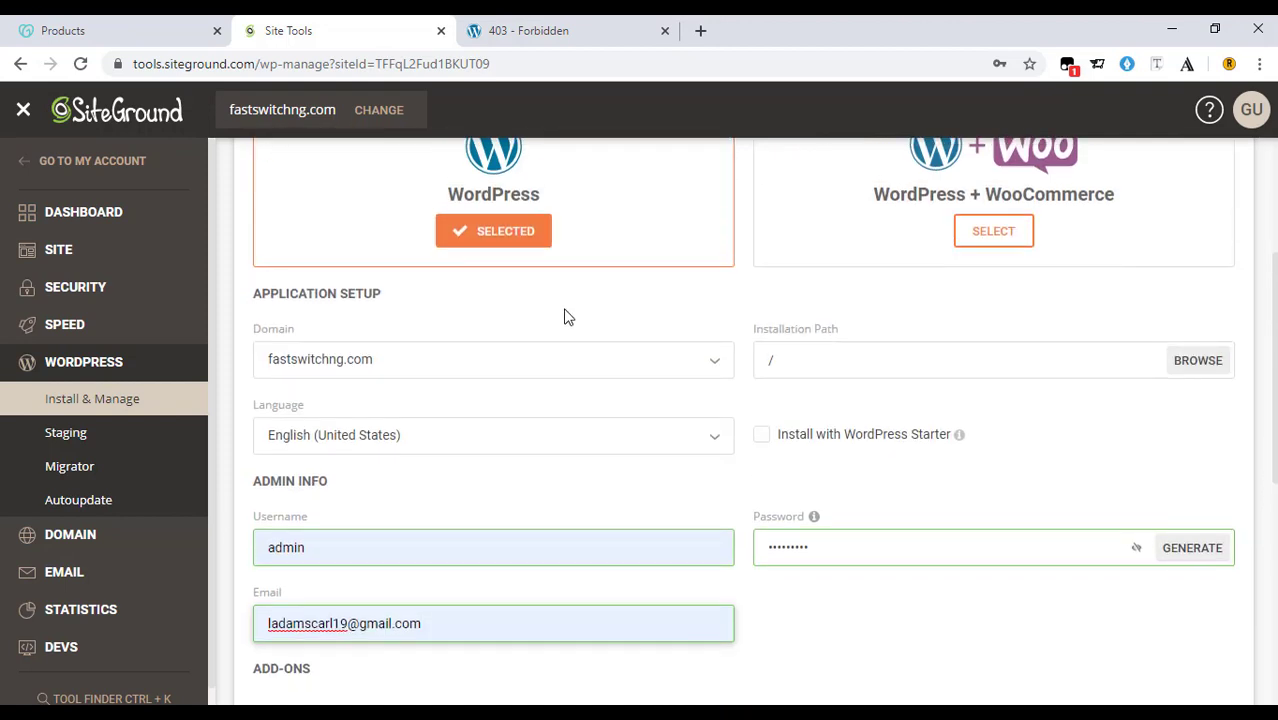
scroll(519, 320, "down", 5)
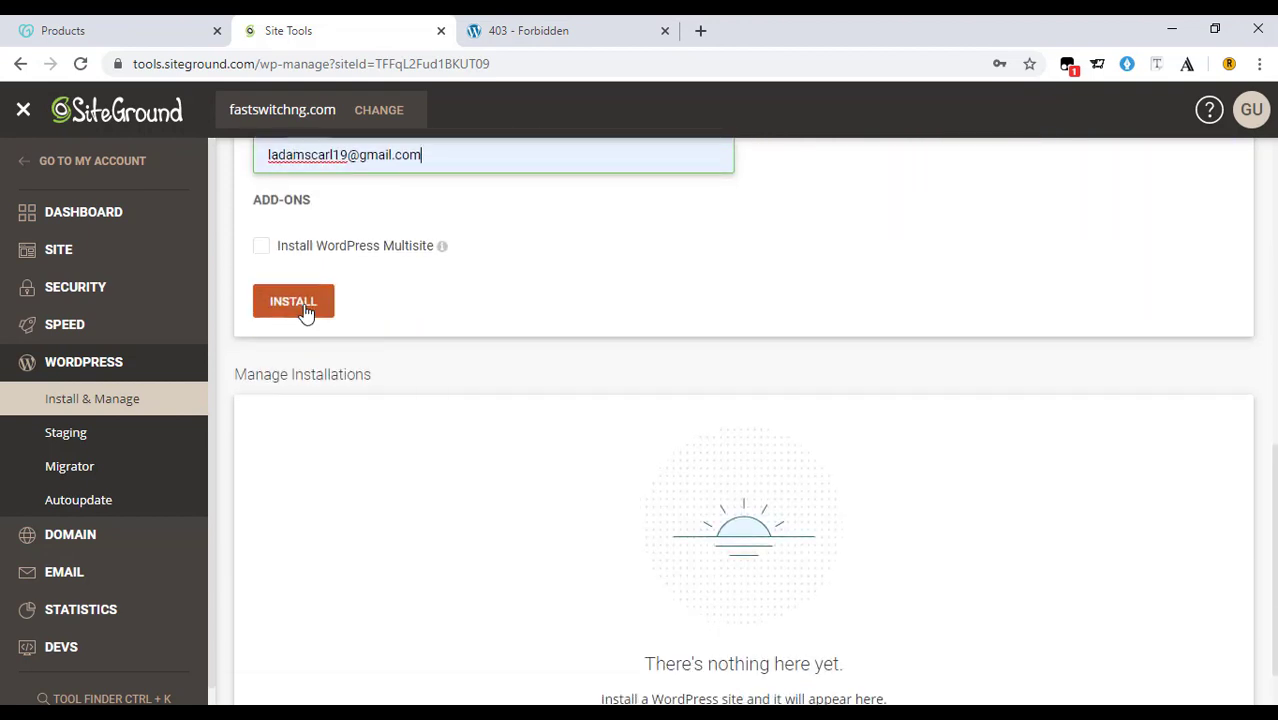
Run the WordPress install for fastswitchng.com and check its 5.4.1 entry under Manage Installations.
left_click(303, 308)
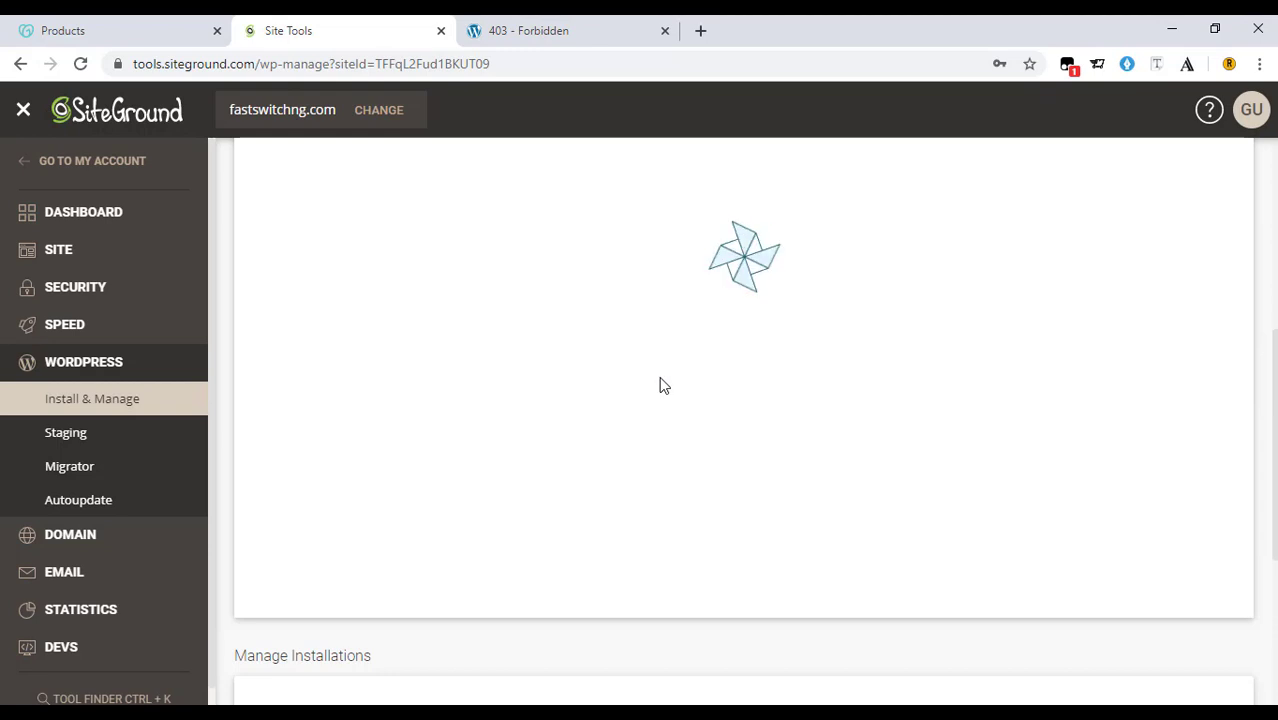
scroll(659, 386, "down", 2)
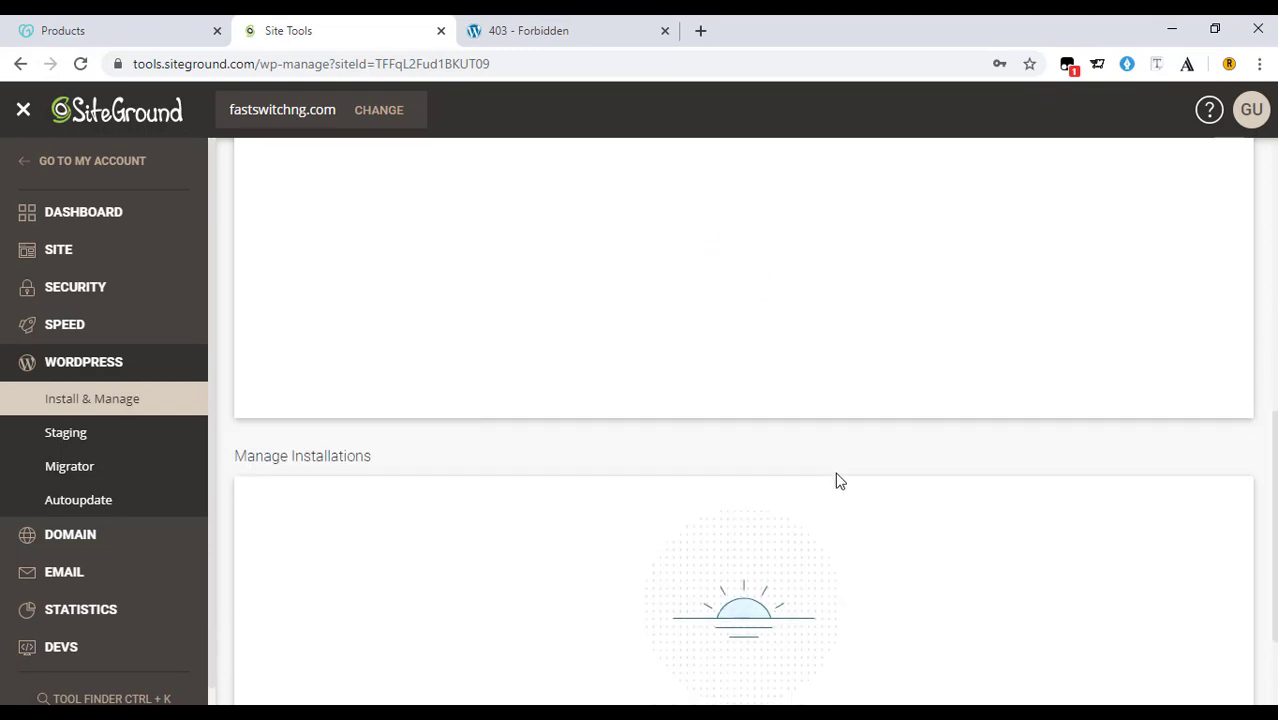
scroll(864, 493, "up", 1)
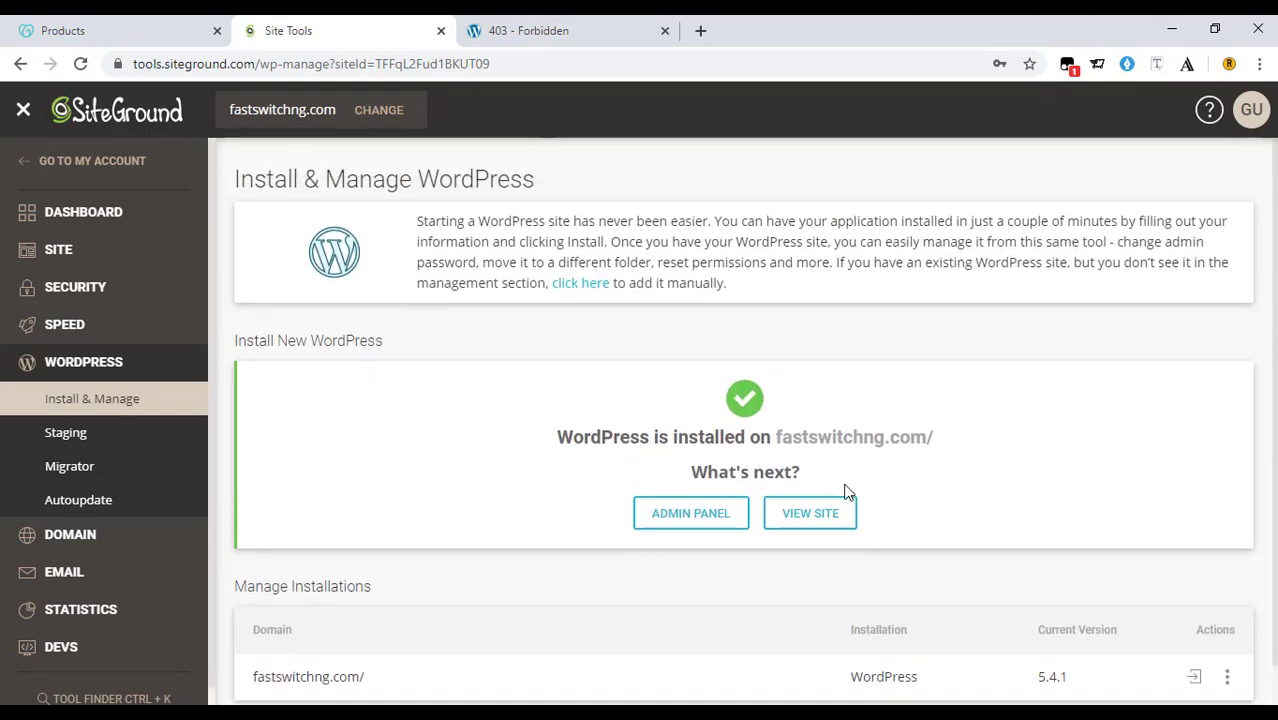
View the new fastswitchng.com site and scroll through its Hello world! homepage.
left_click(798, 517)
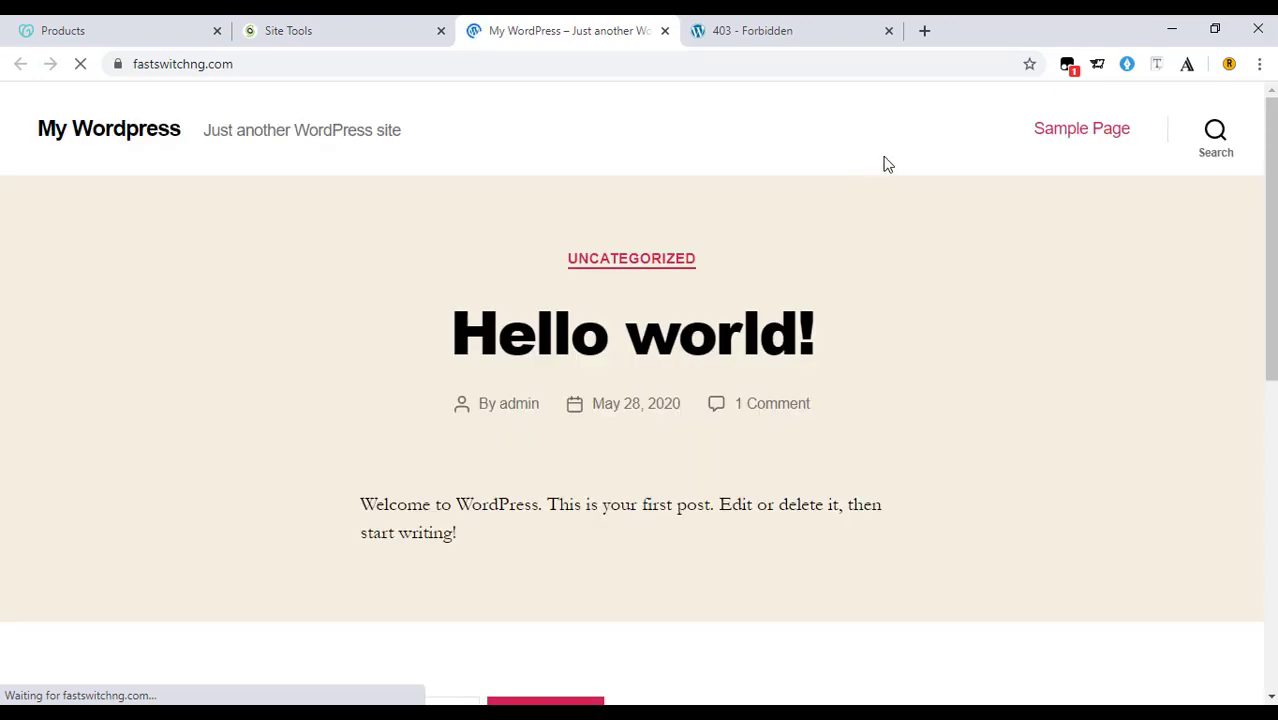
scroll(895, 238, "down", 2)
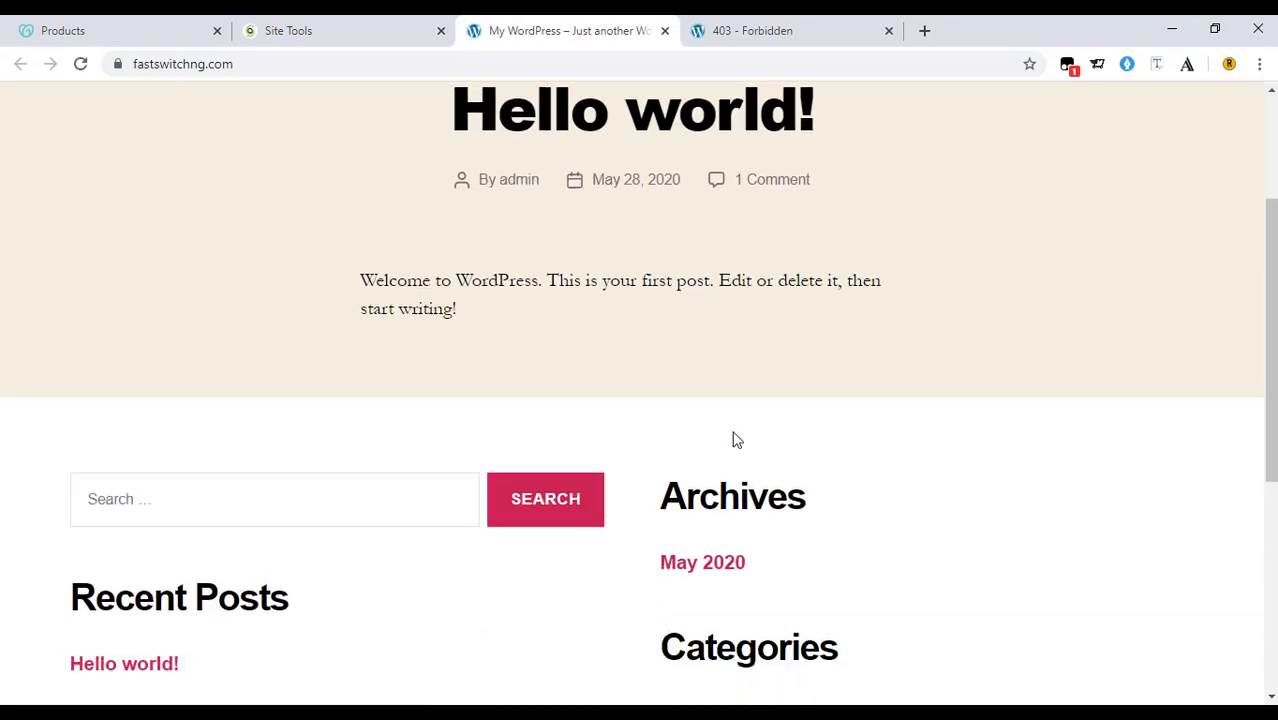
scroll(734, 438, "down", 2)
scroll(734, 438, "up", 3)
scroll(639, 302, "up", 1)
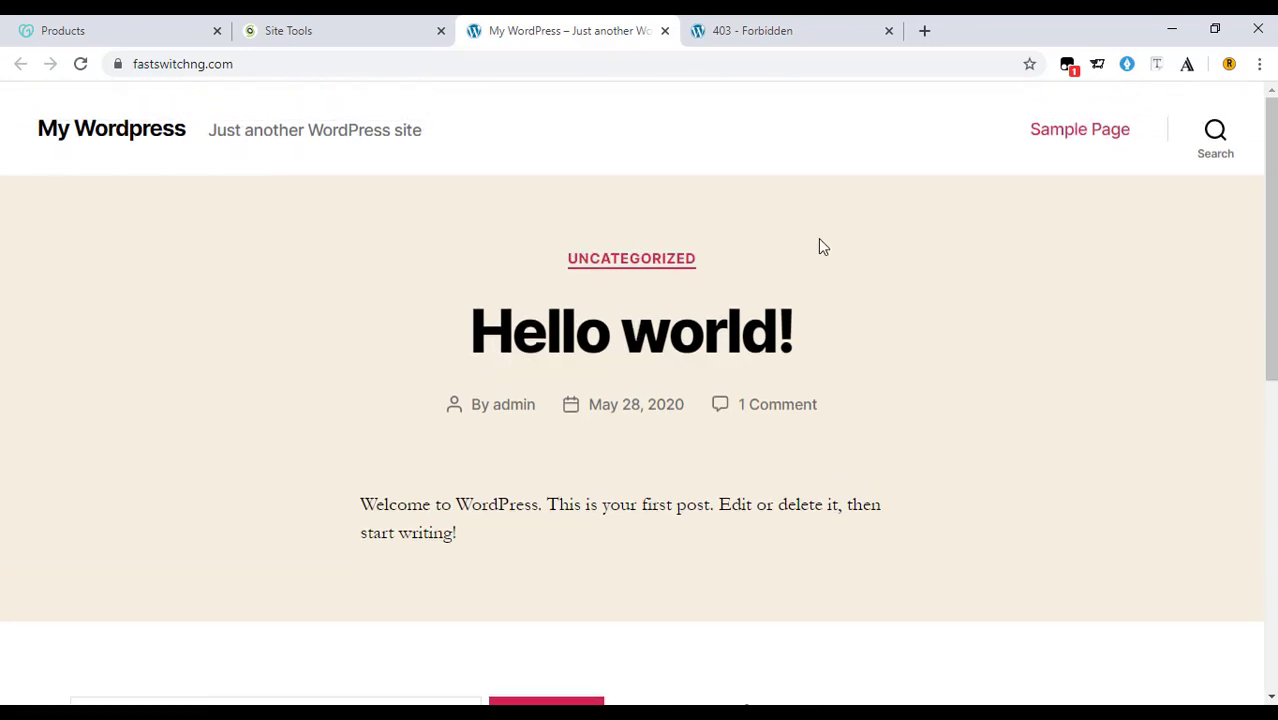
scroll(980, 262, "down", 4)
scroll(973, 271, "down", 1)
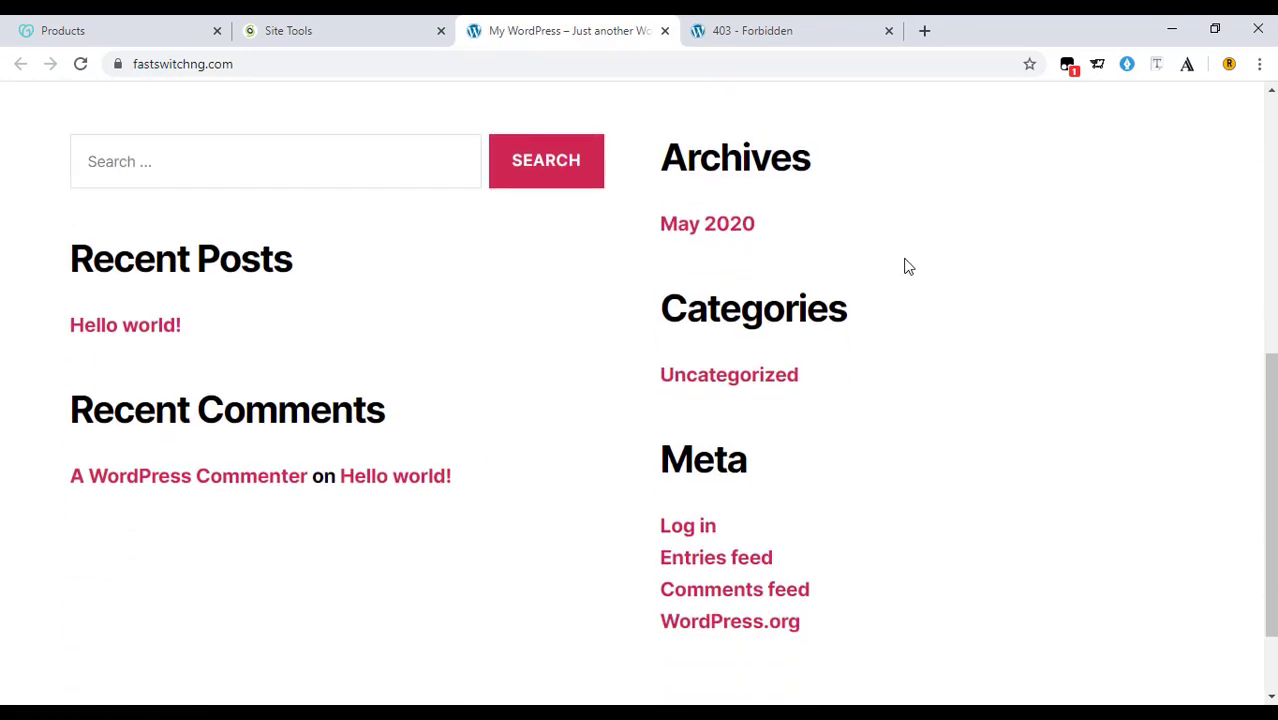
scroll(391, 262, "up", 5)
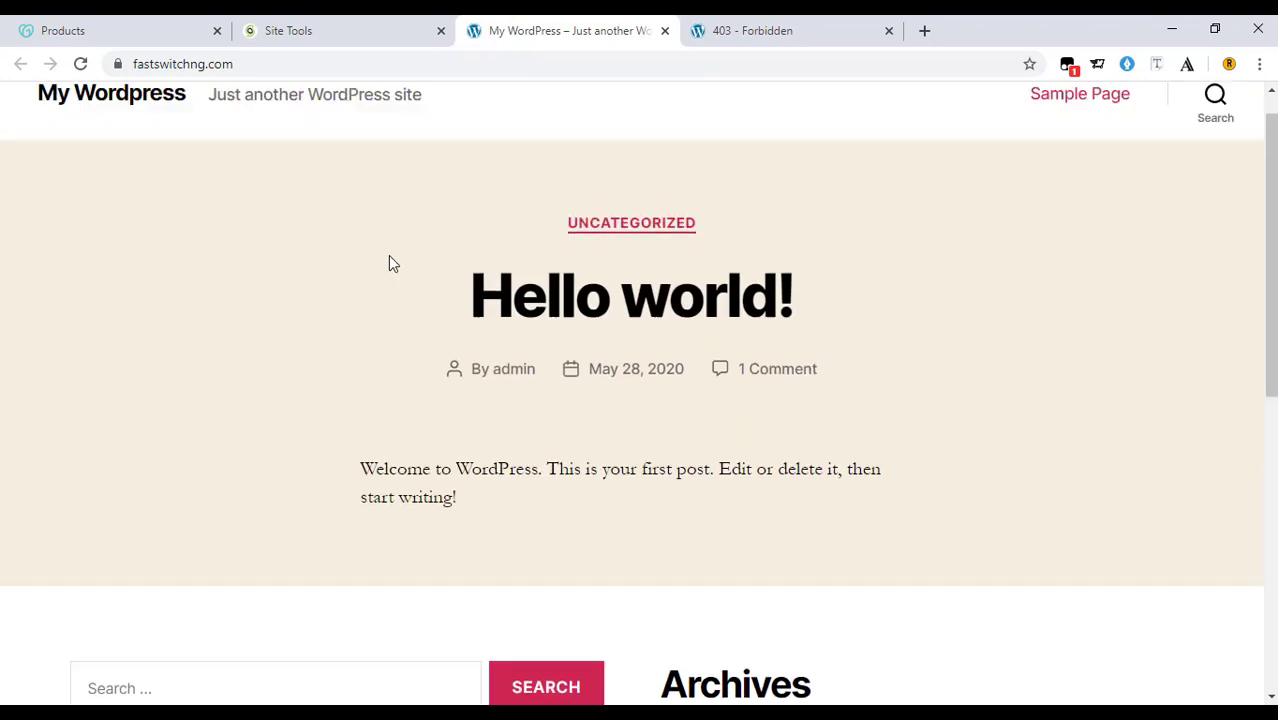
Switch between the live site and Site Tools, ending on Install & Manage WordPress.
left_click(338, 31)
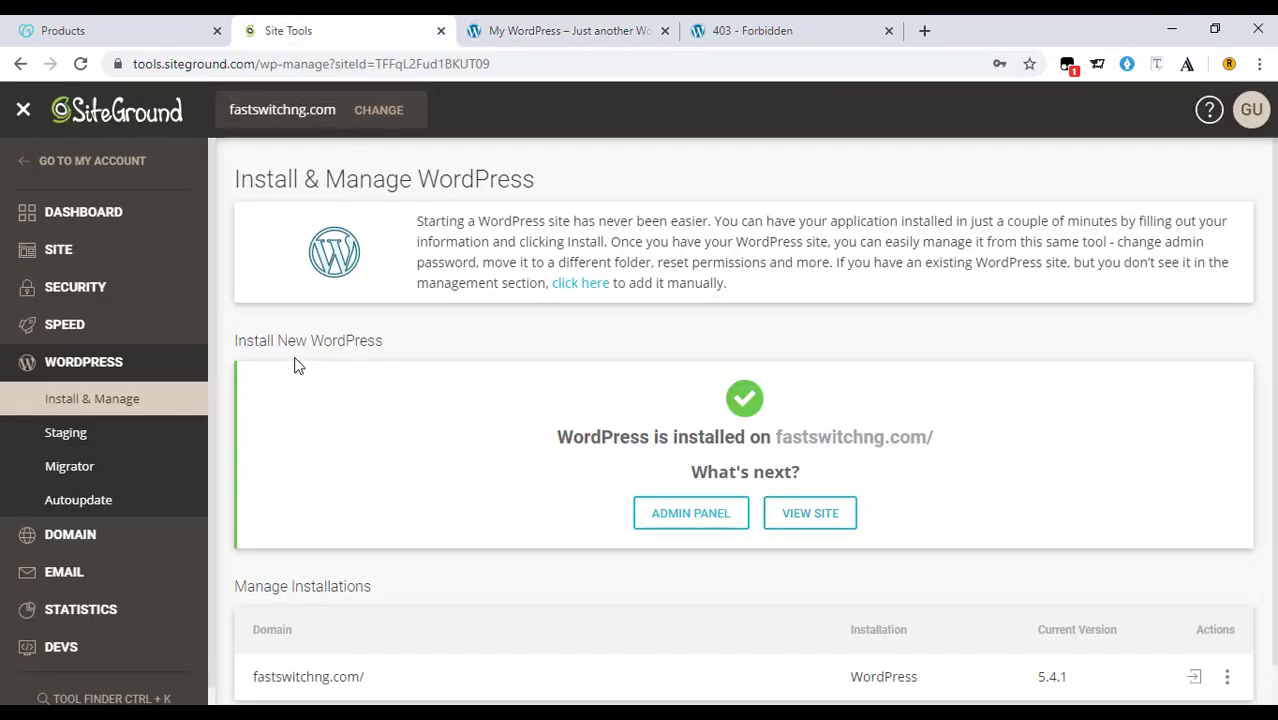
scroll(400, 345, "down", 1)
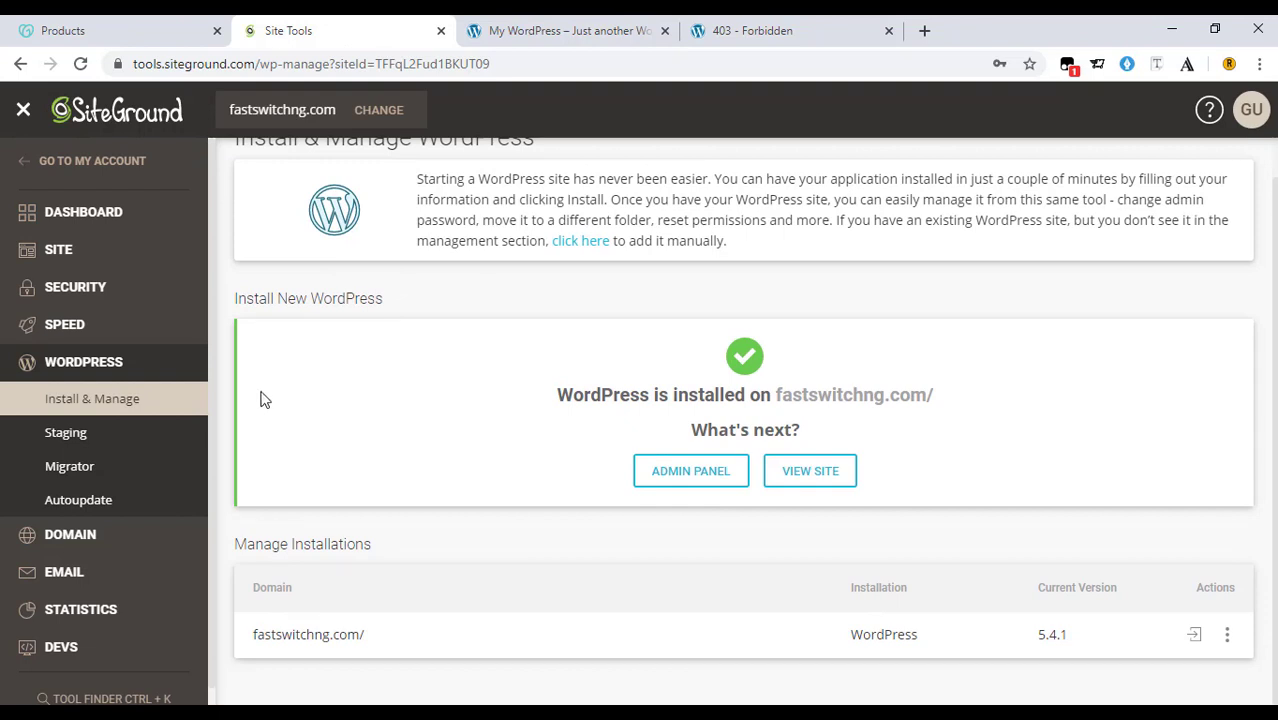
left_click(548, 22)
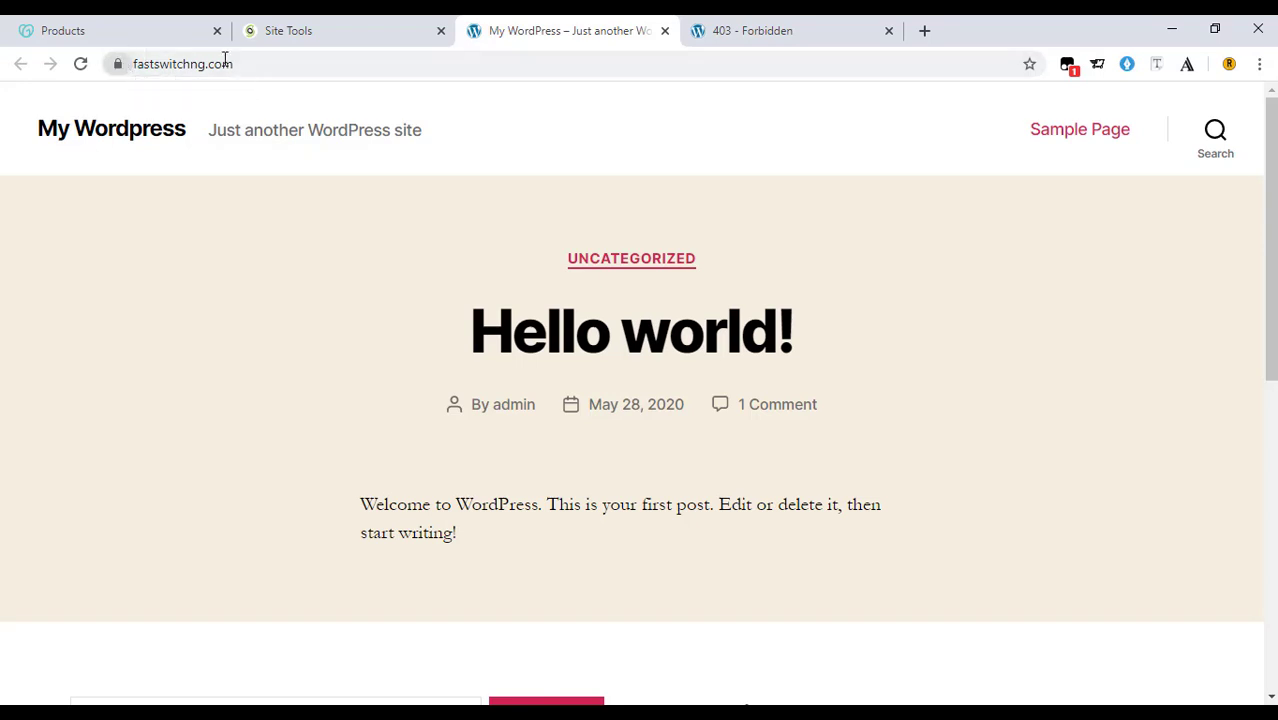
left_click(345, 22)
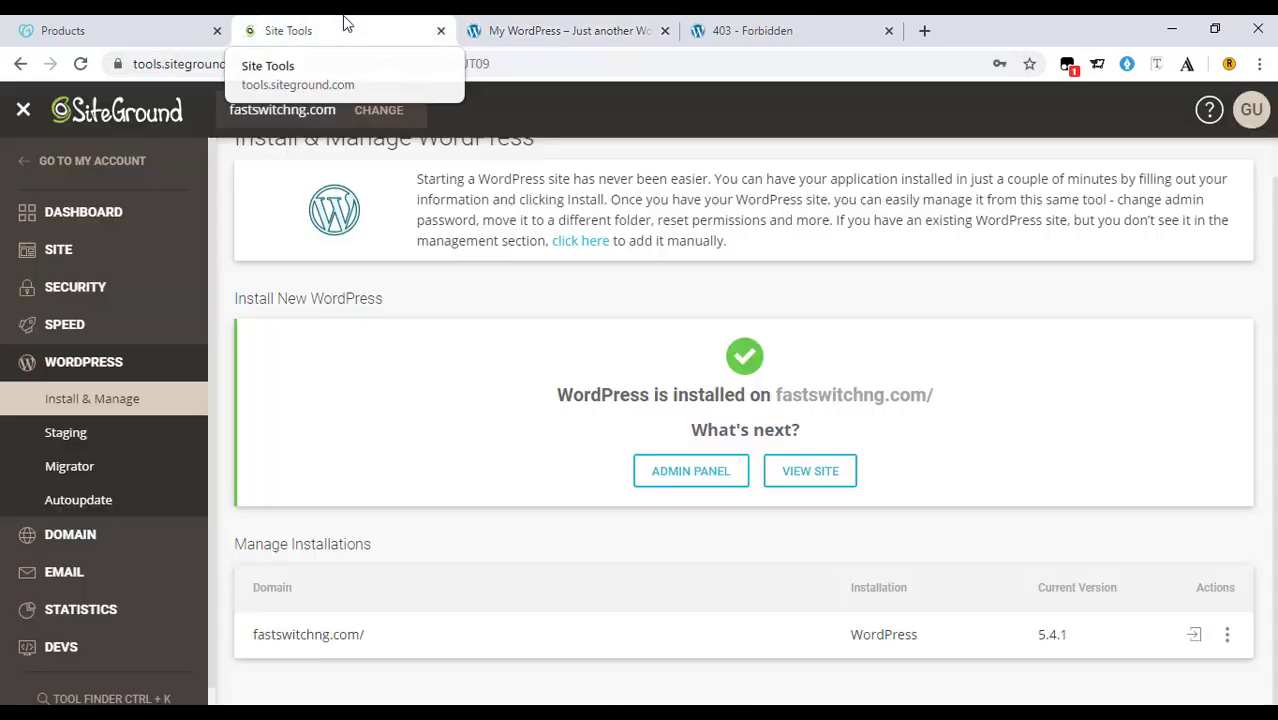
scroll(60, 310, "down", 1)
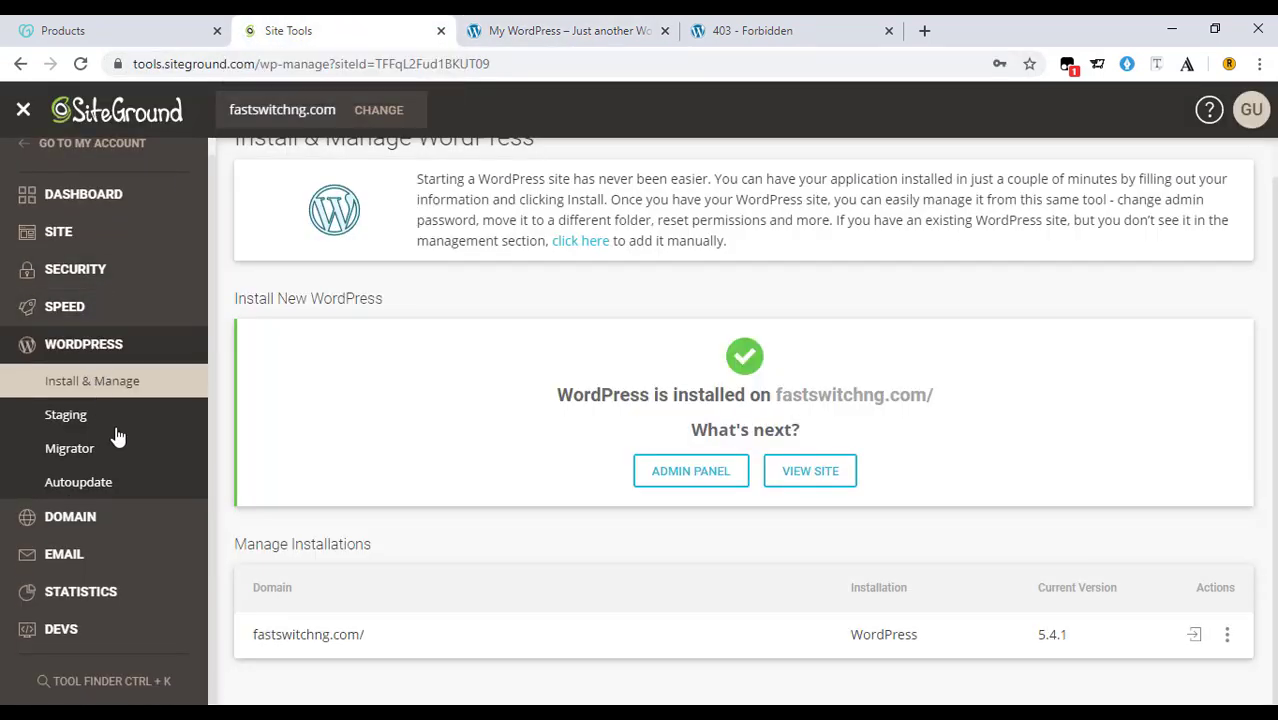
Confirm in SSL Manager the active Let's Encrypt certificate expiring 08/17/2020, then return to the live site.
left_click(138, 270)
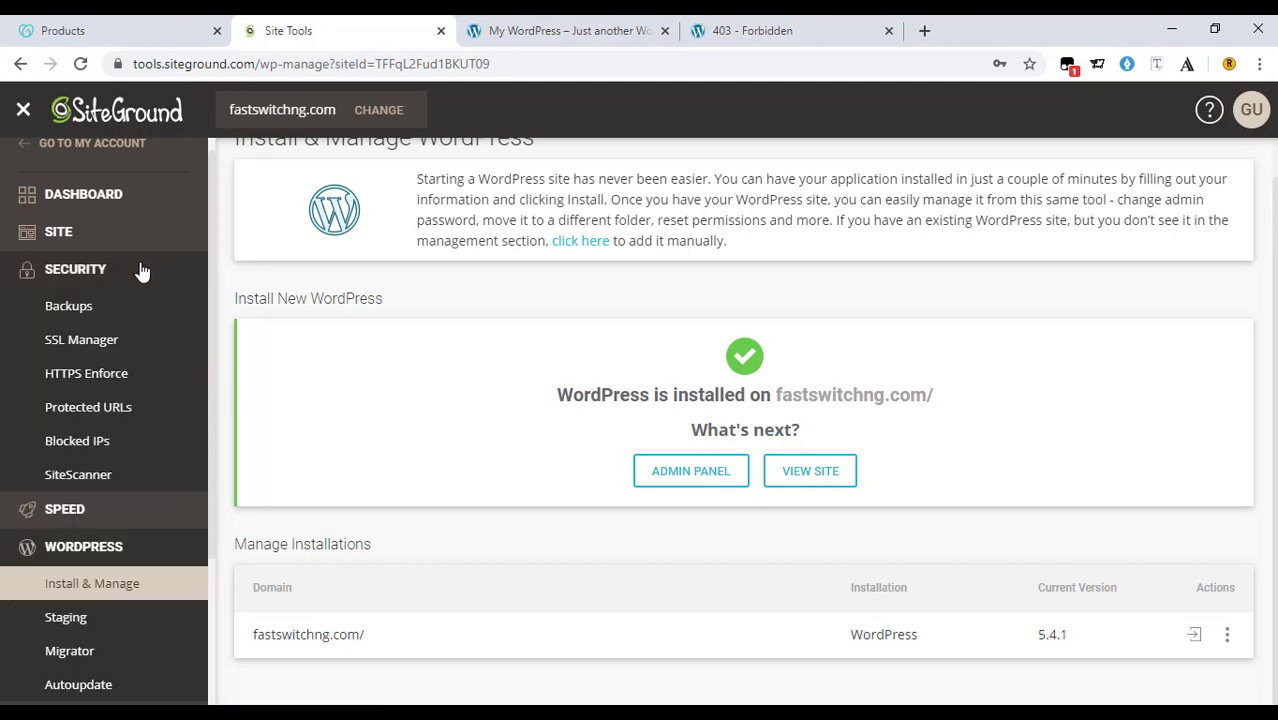
left_click(121, 344)
left_click(119, 343)
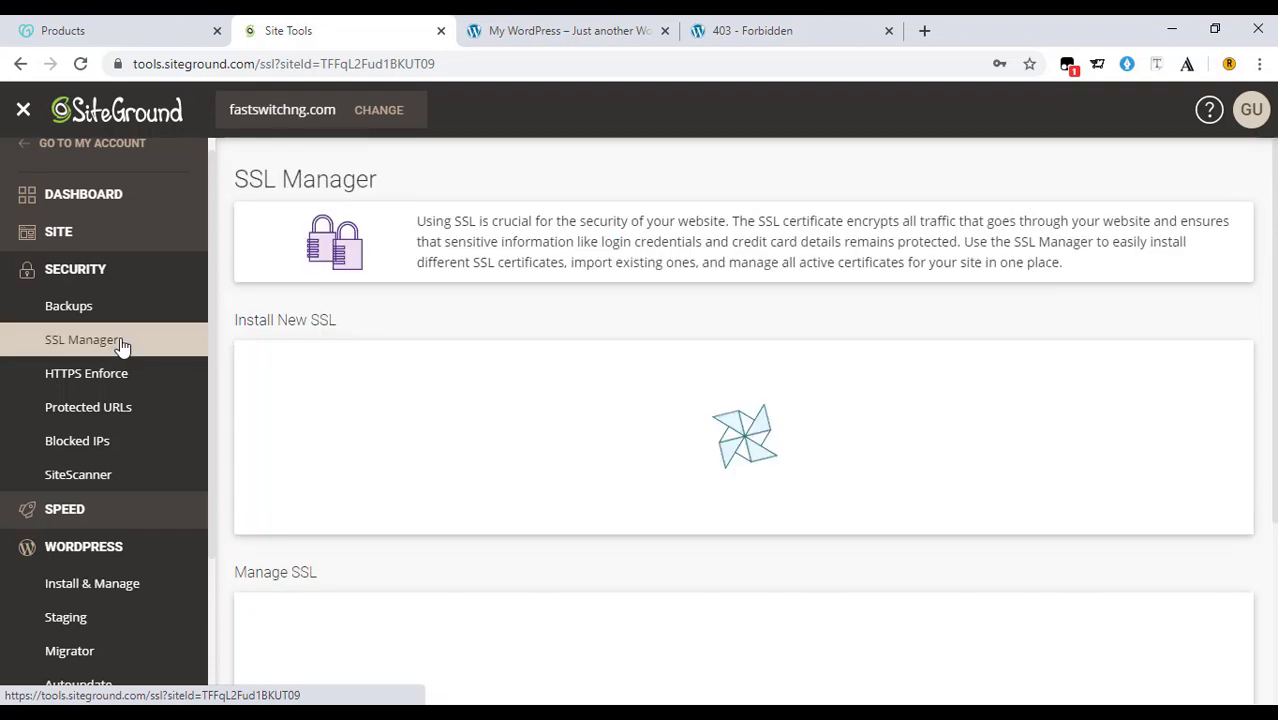
scroll(437, 420, "down", 1)
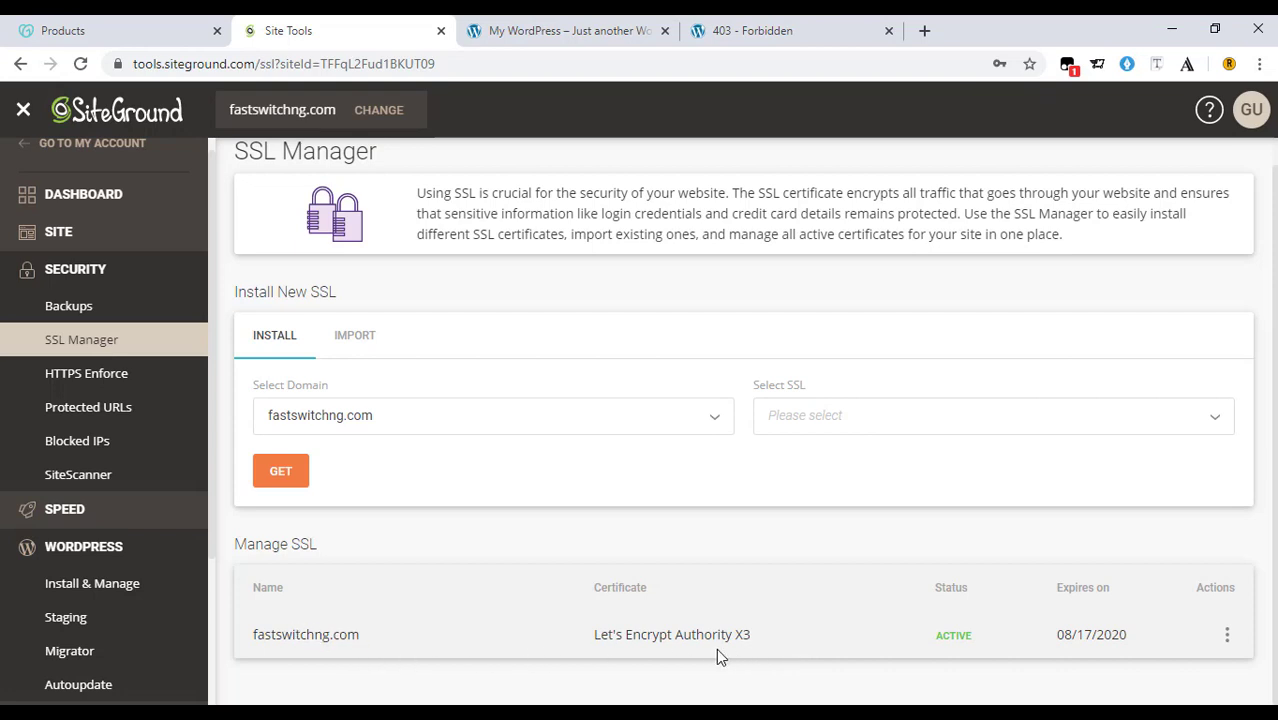
left_click(834, 430)
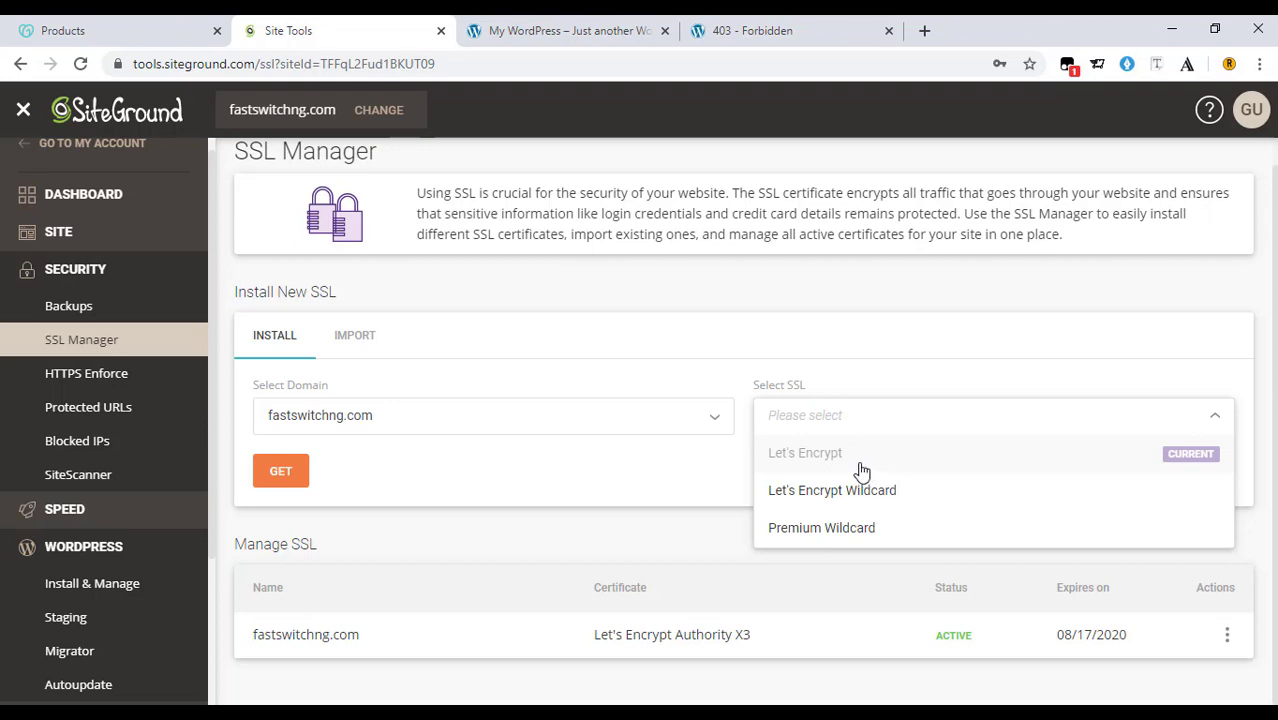
left_click(596, 541)
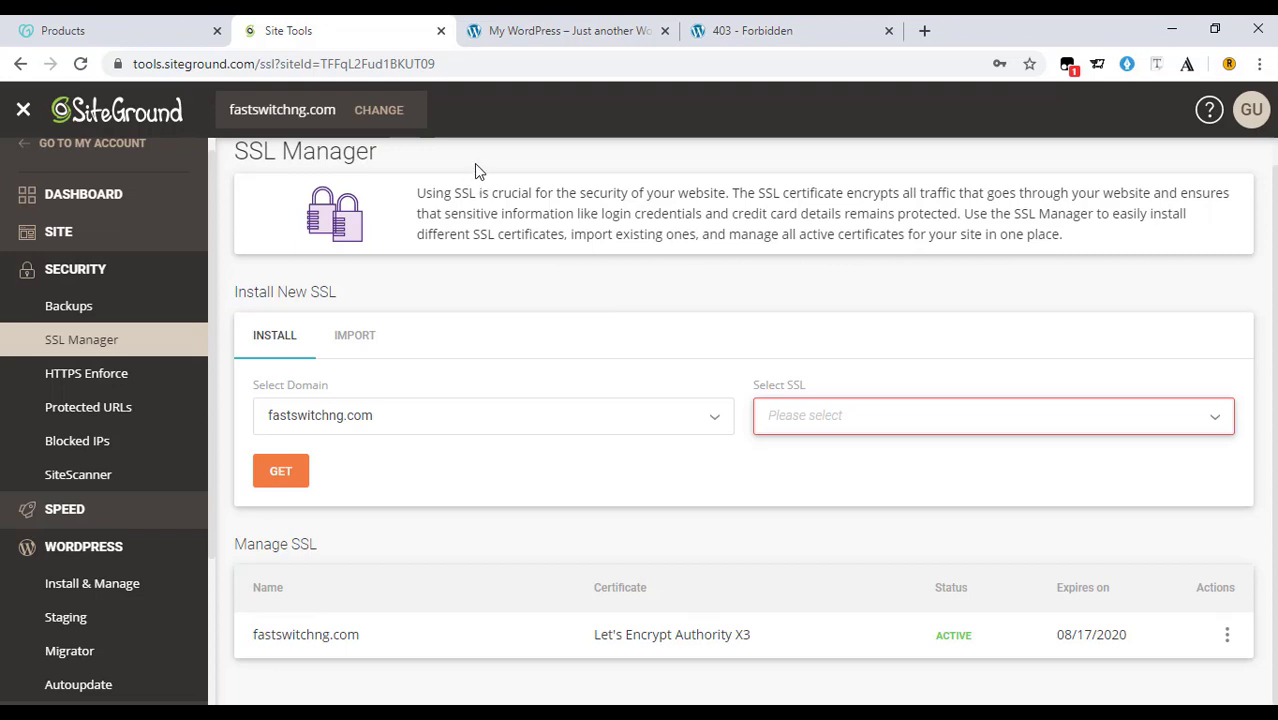
left_click(532, 24)
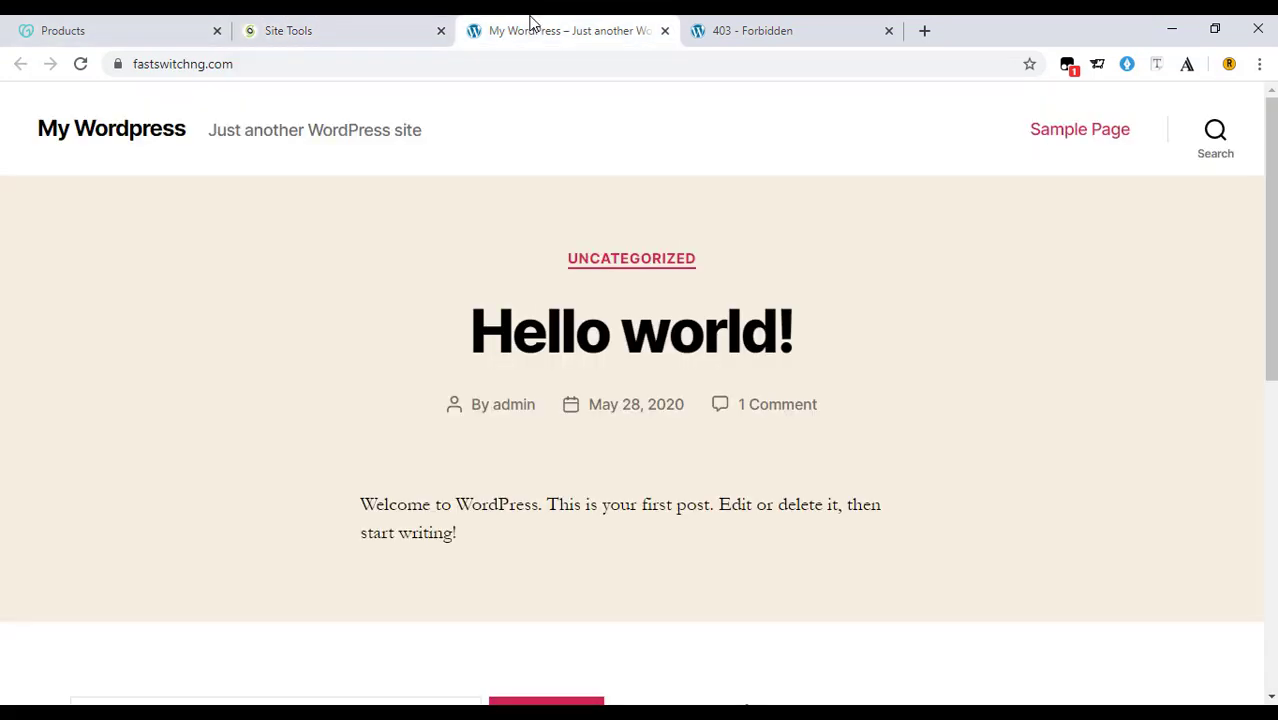
Load the fastswitchng.com login page by adding /login to the site address.
left_click(351, 22)
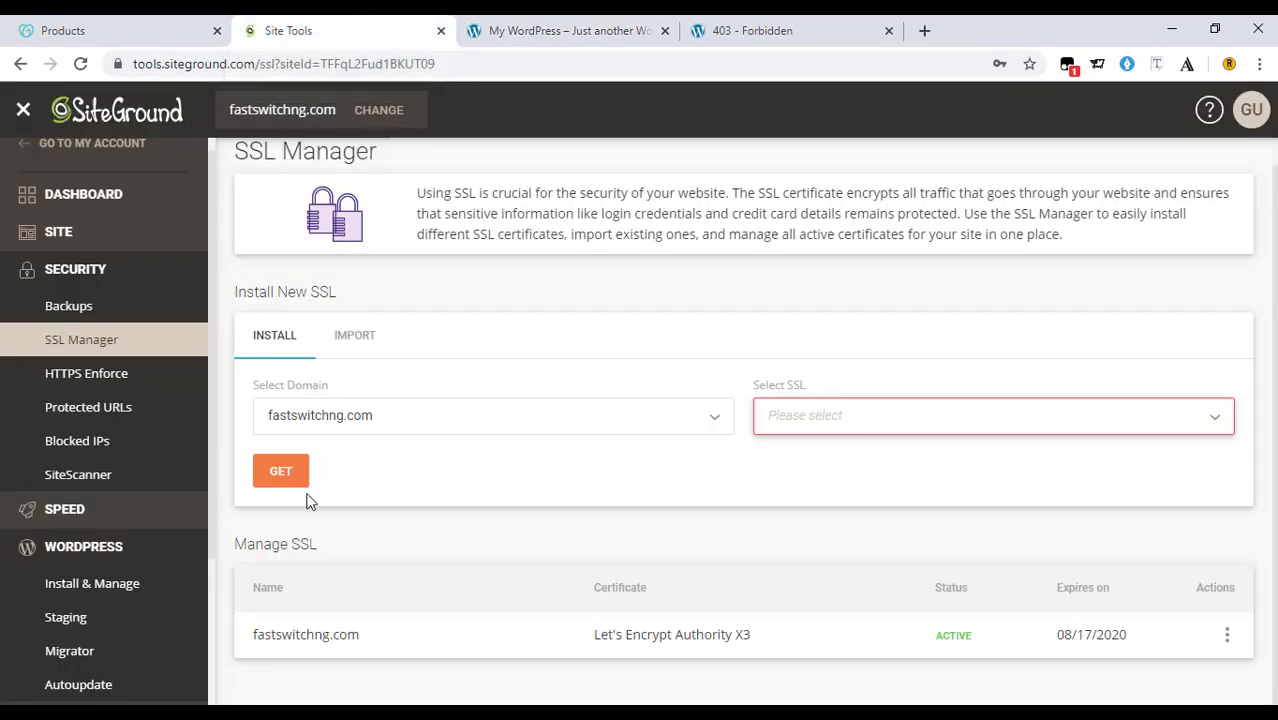
left_click(528, 33)
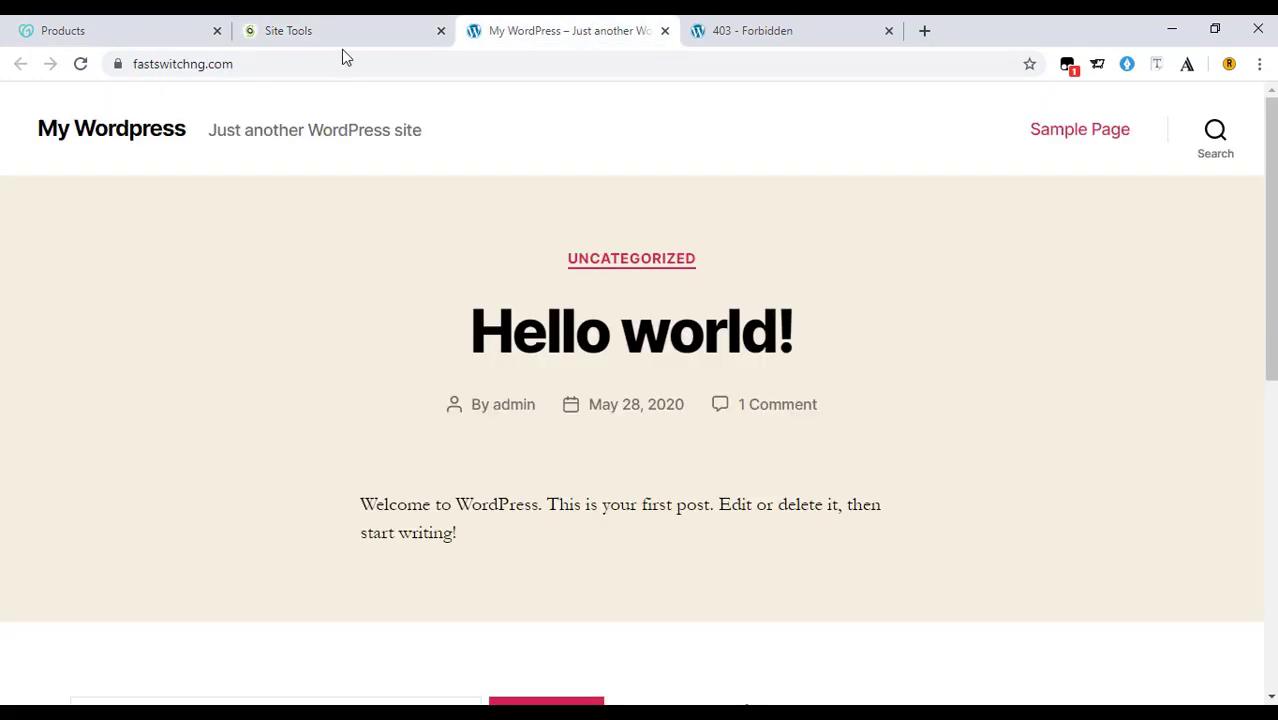
left_click(311, 66)
double_click(311, 66)
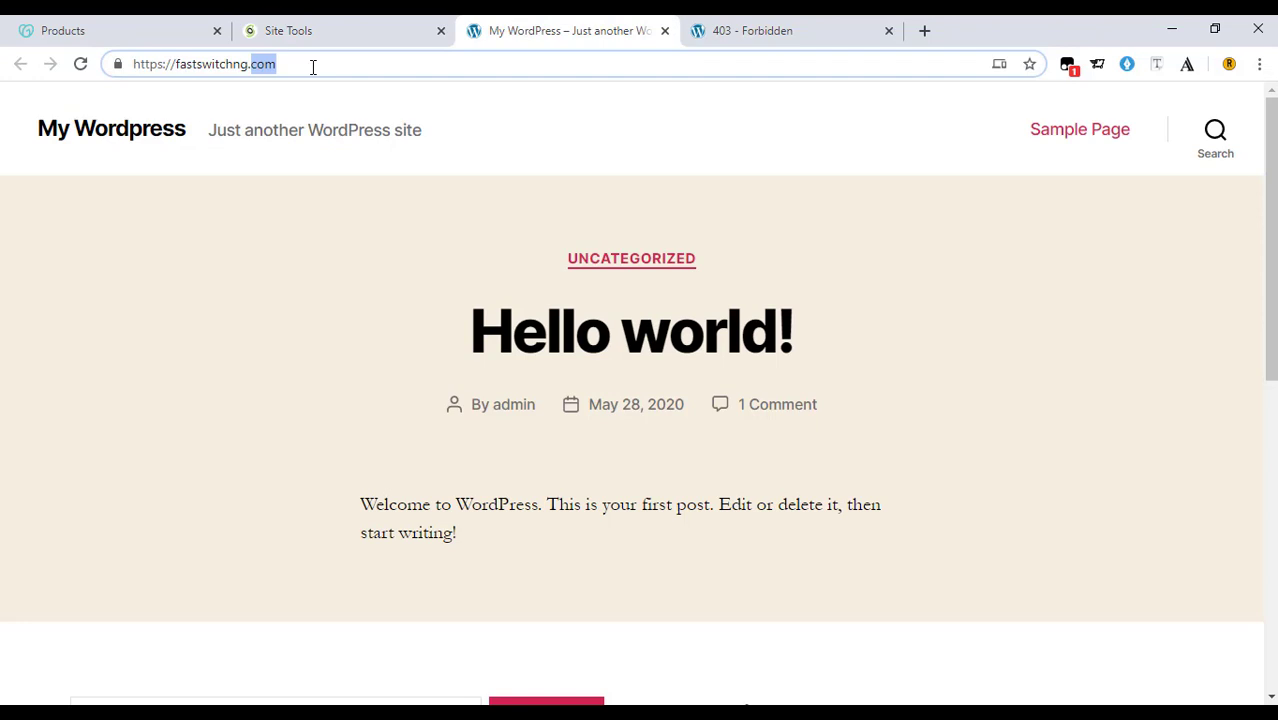
left_click(313, 66)
type("/l")
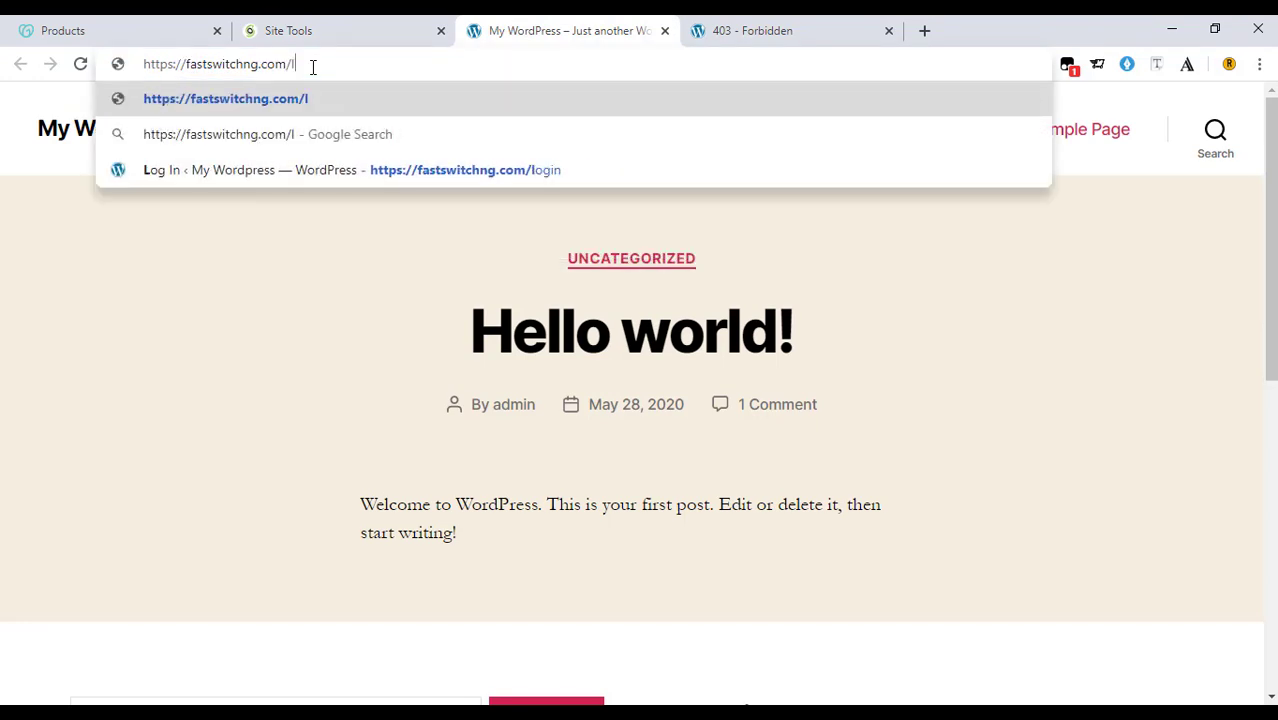
type("ogin")
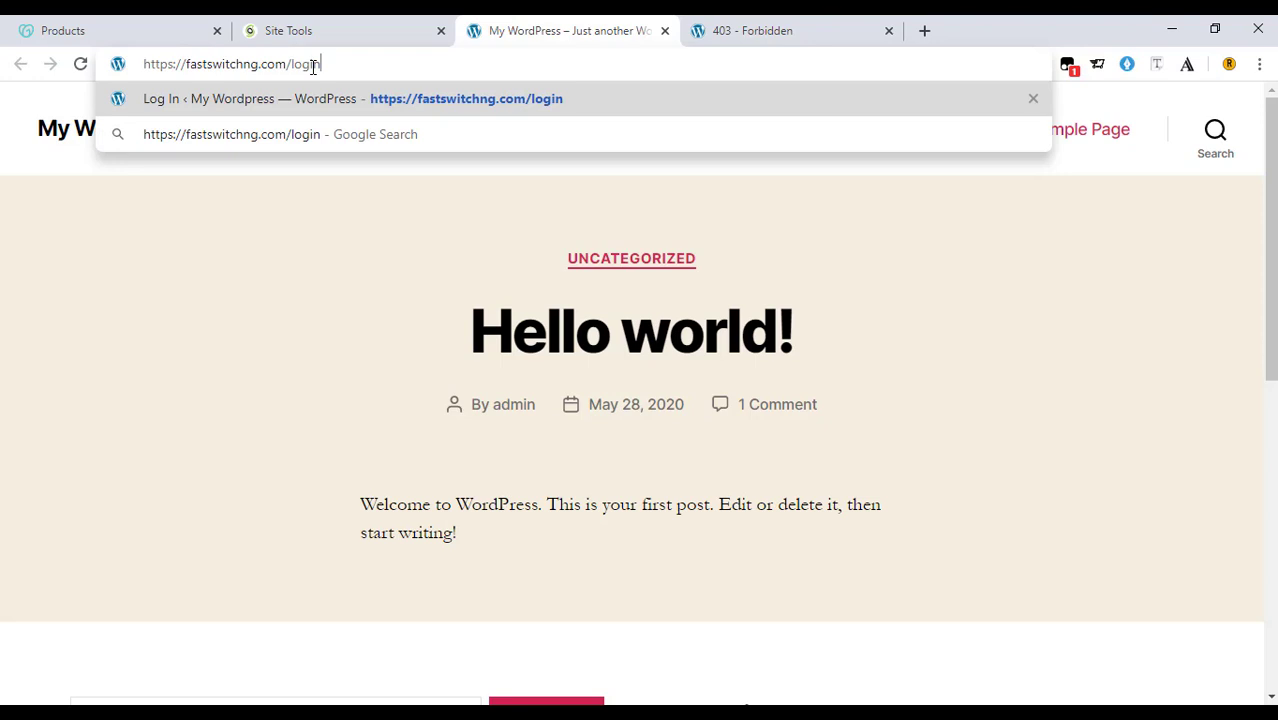
key("Return")
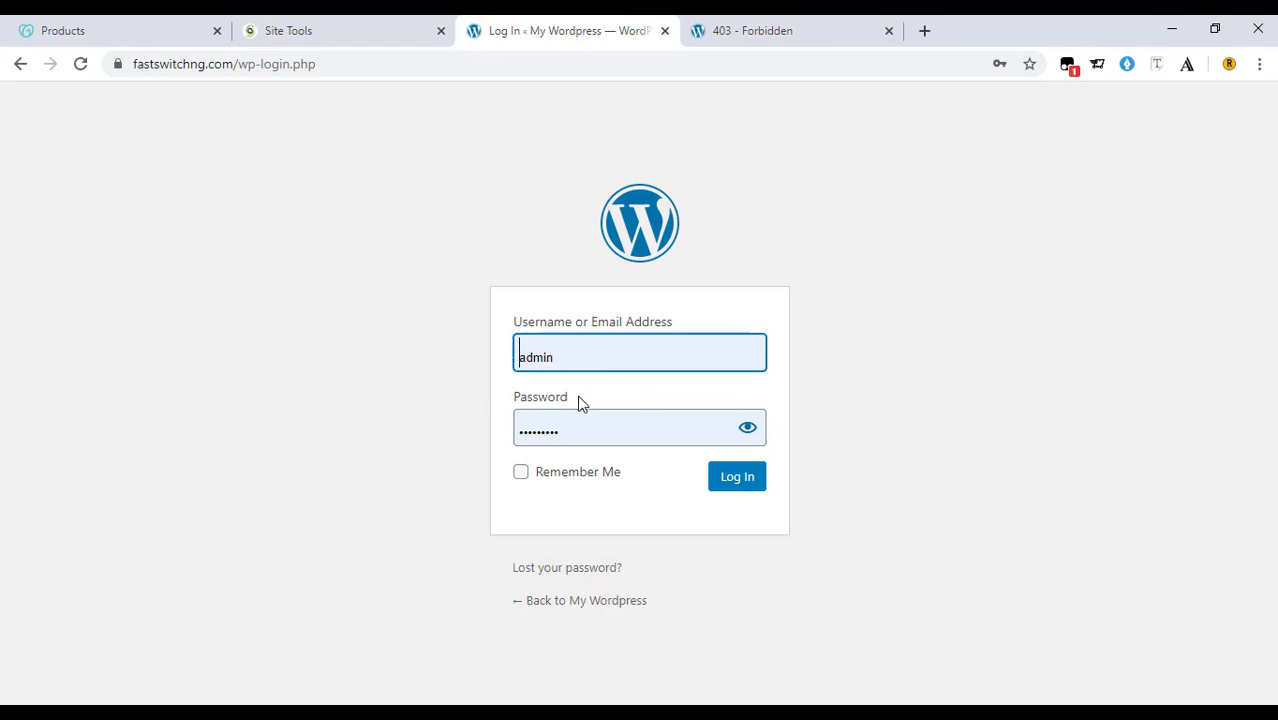
Re-enter the admin password, log in, and close the leftover 403 Forbidden tab.
left_click(569, 432)
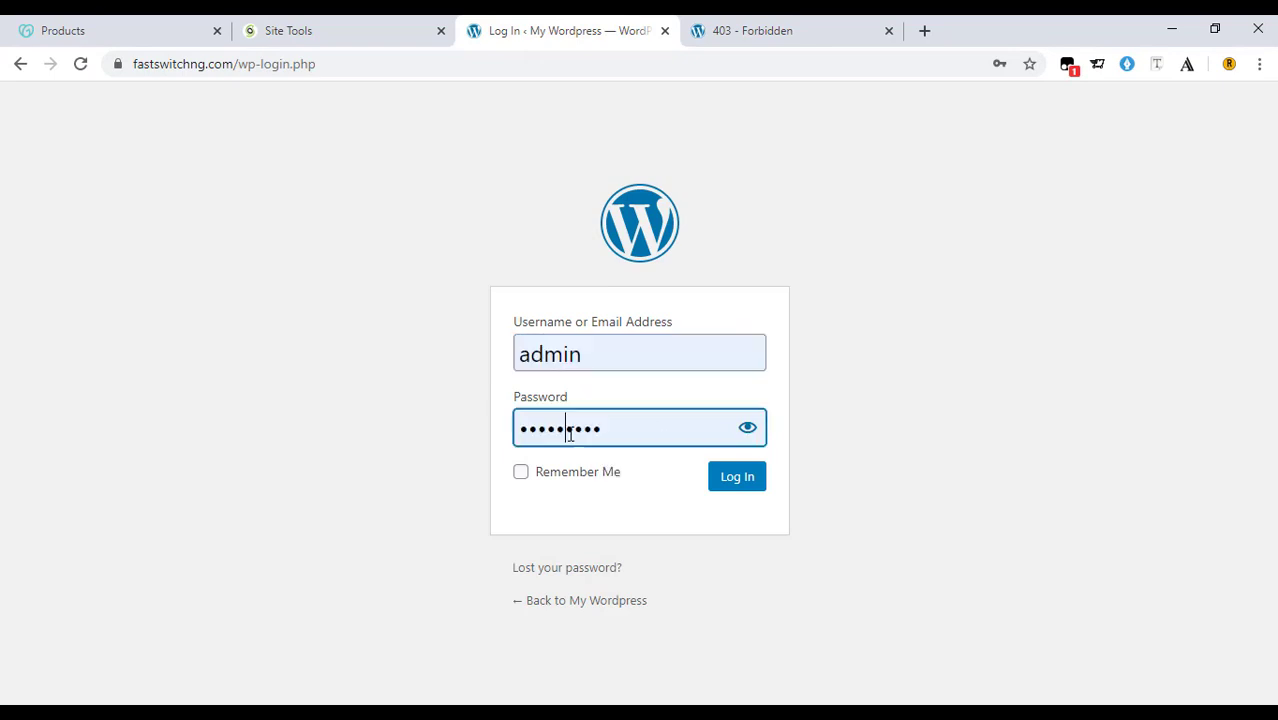
left_click_drag(569, 432, 517, 434)
left_click_drag(631, 428, 488, 445)
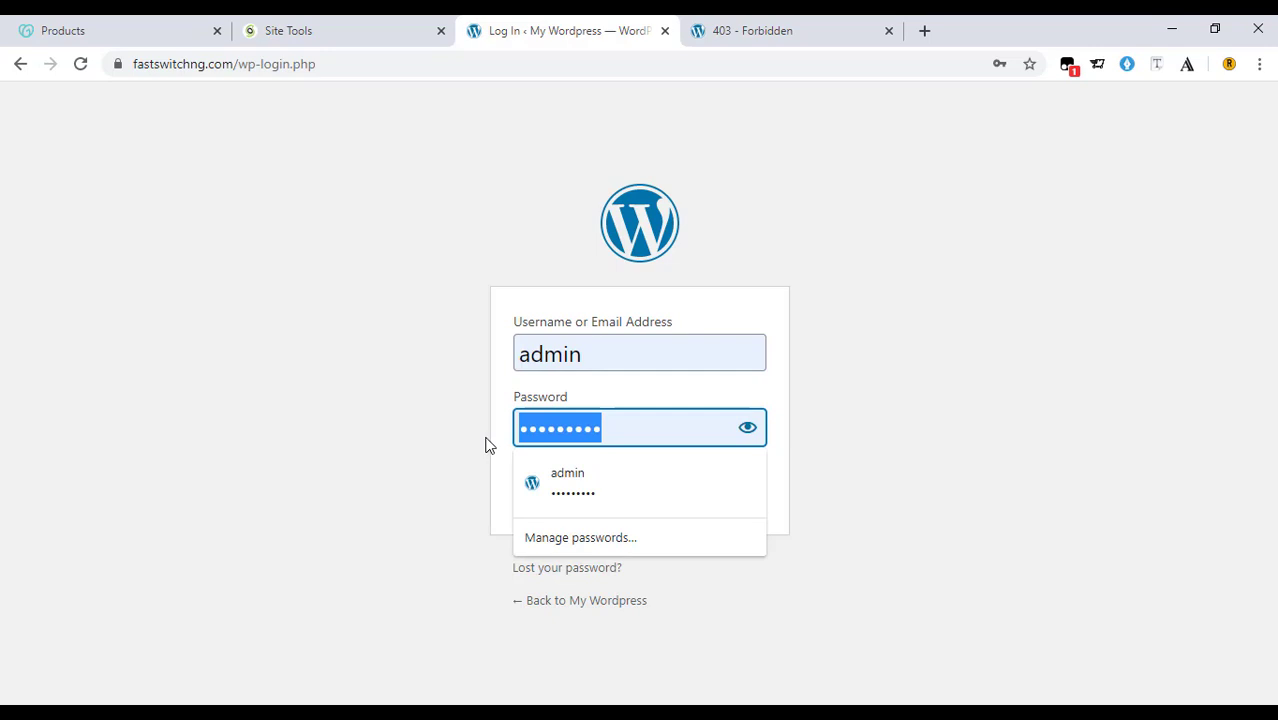
type("••••••")
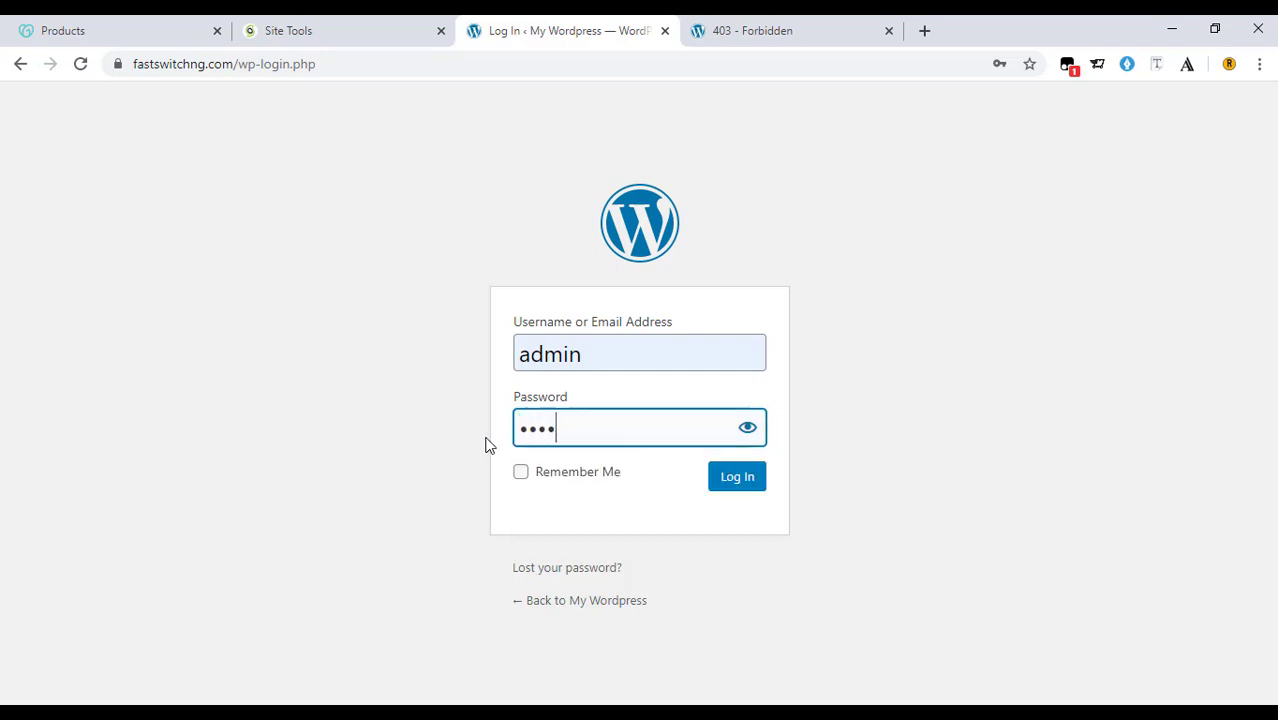
type("•••")
left_click(731, 484)
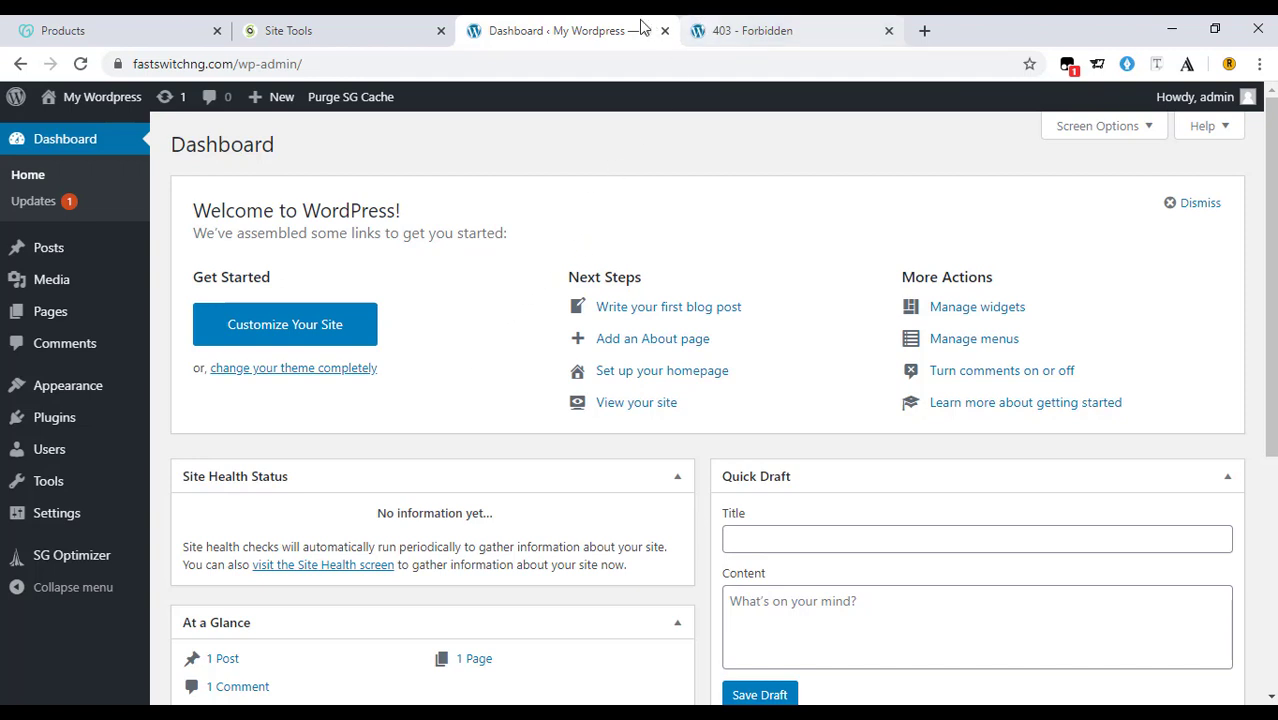
left_click(888, 31)
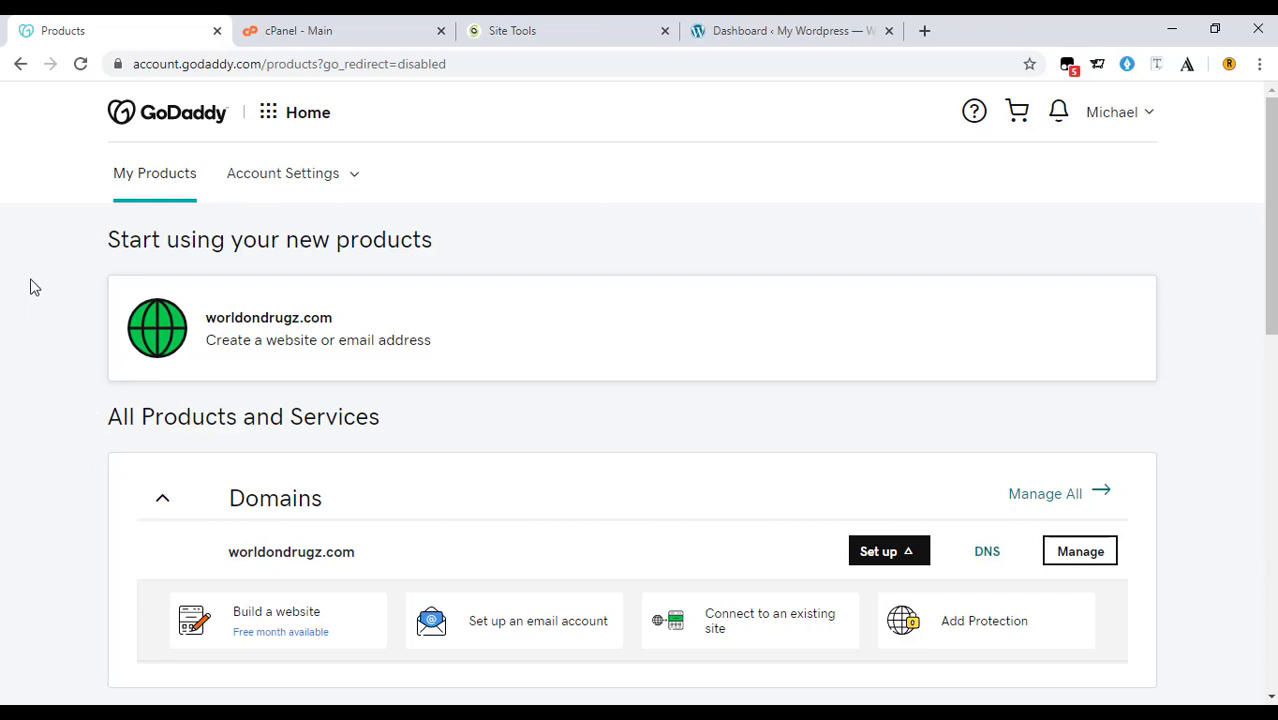
Copy the worldondrugz.com domain name from the GoDaddy products page.
scroll(300, 371, "down", 1)
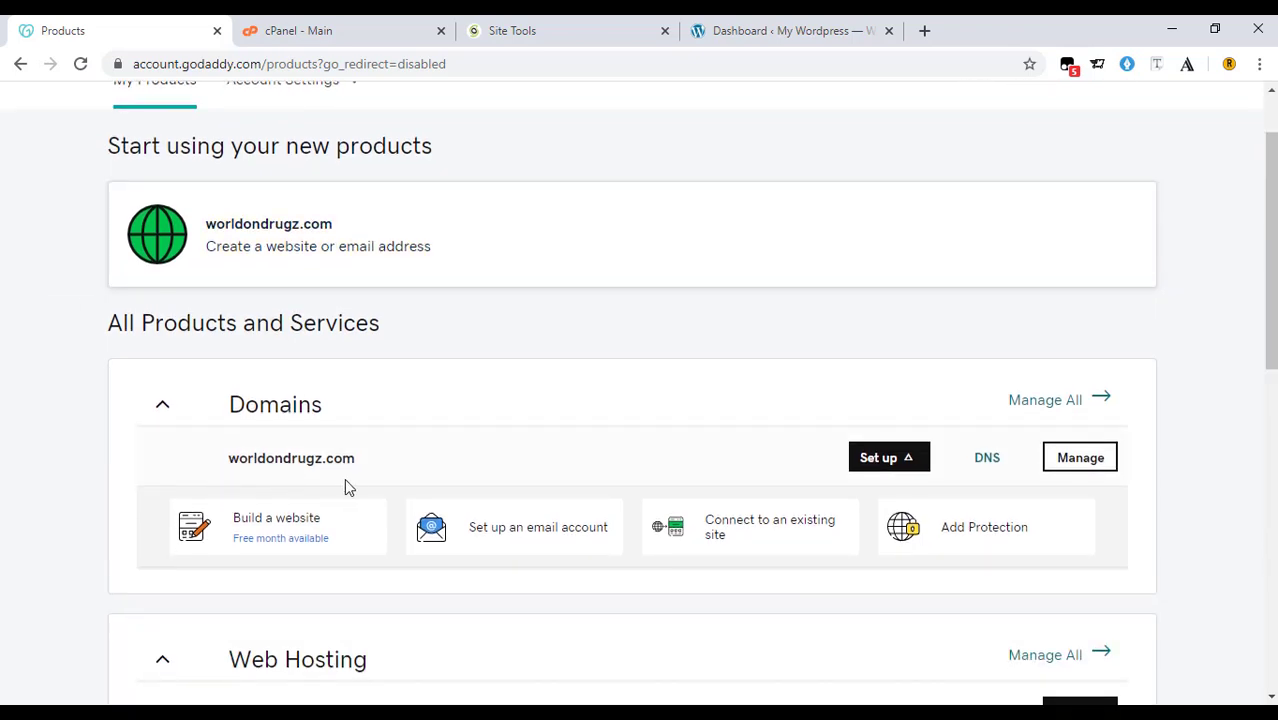
left_click_drag(358, 464, 233, 462)
right_click(233, 461)
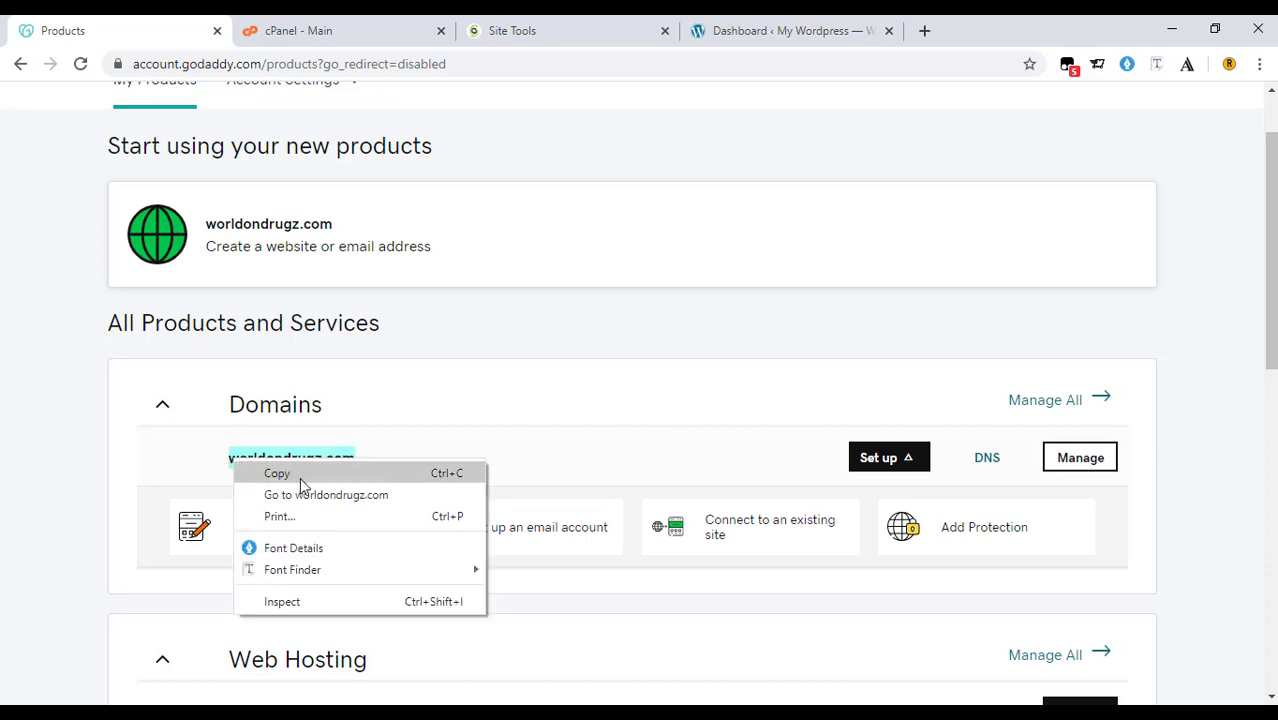
left_click(308, 502)
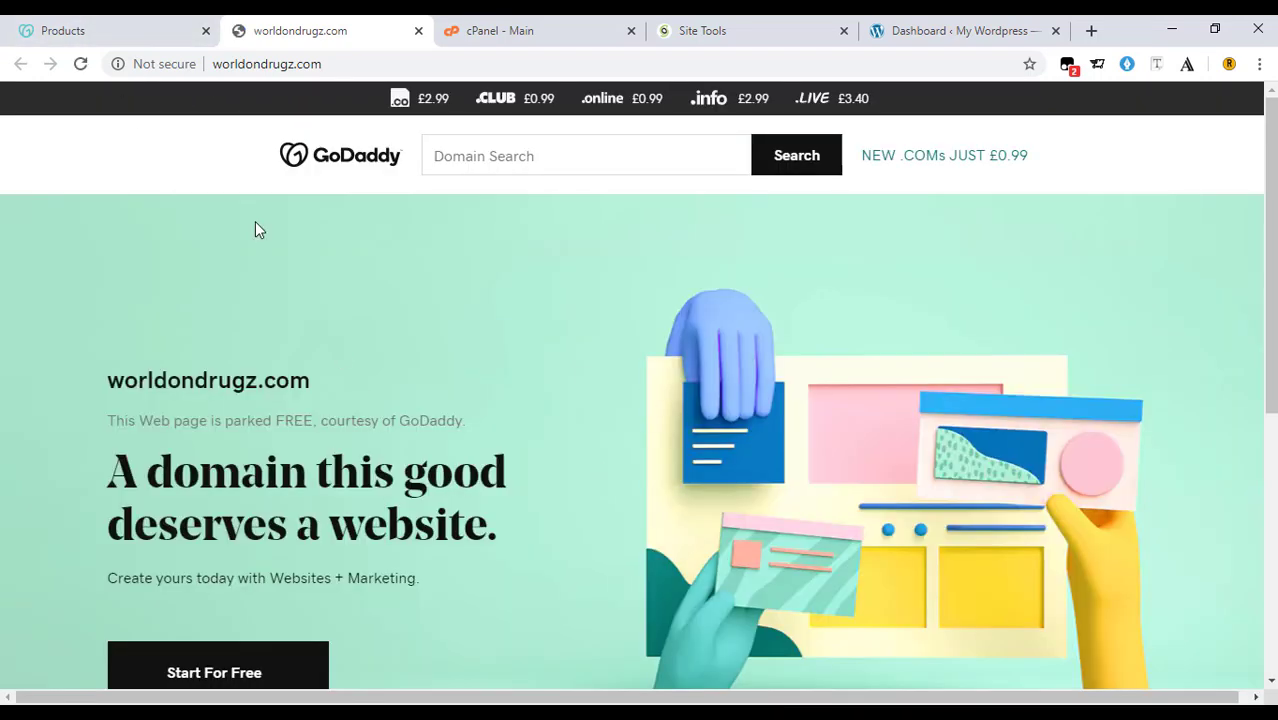
Check the parked page, then go to Hosting & WordPress from the account quick links.
scroll(254, 228, "down", 1)
left_click(88, 22)
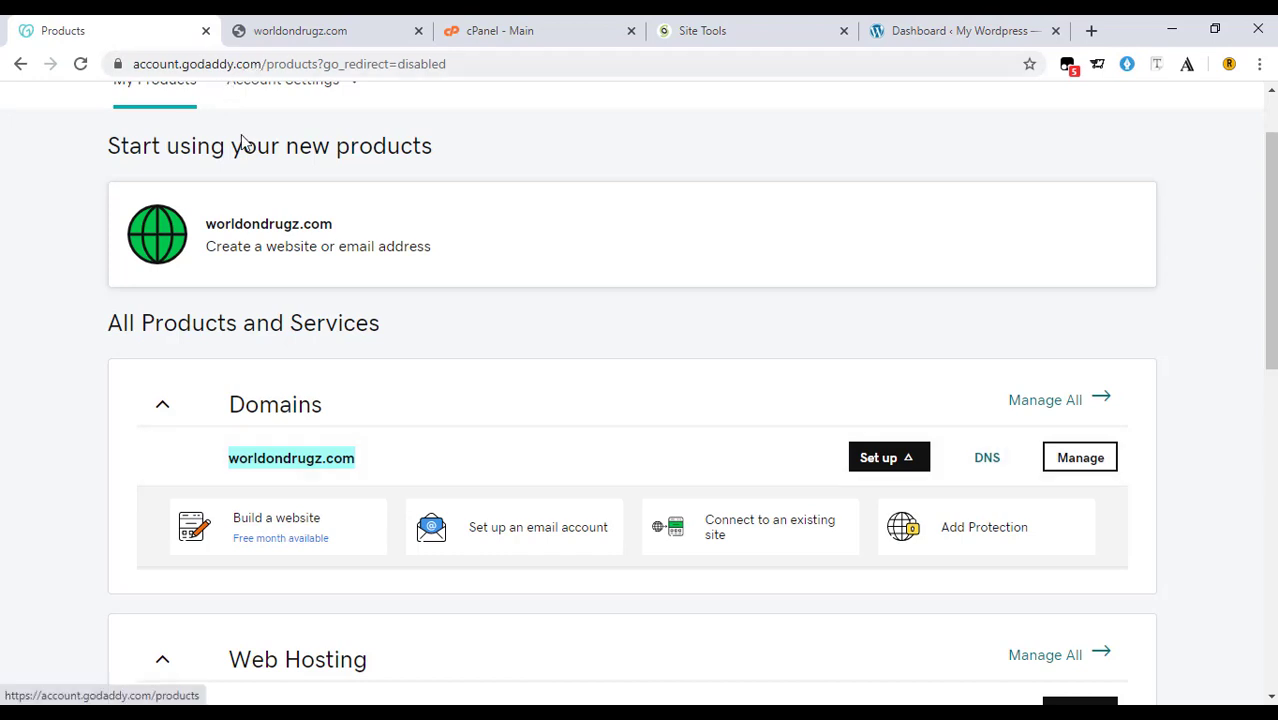
scroll(245, 150, "up", 1)
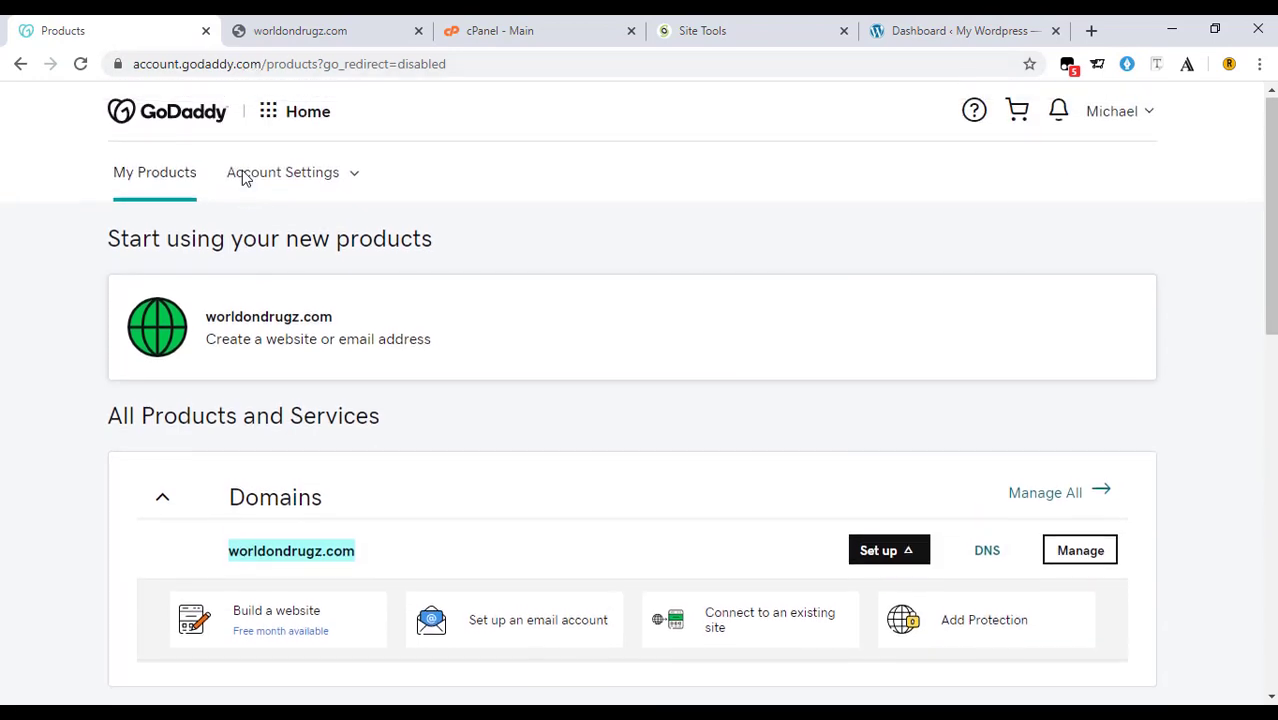
left_click(272, 117)
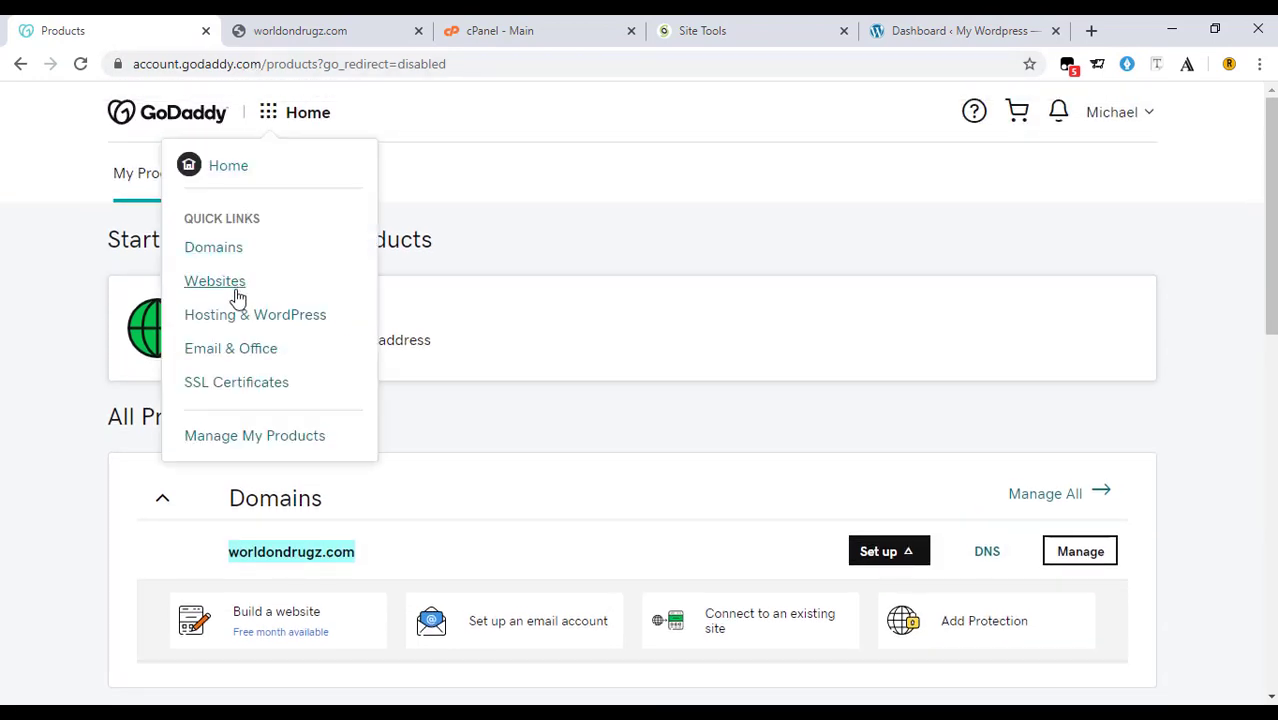
left_click(243, 322)
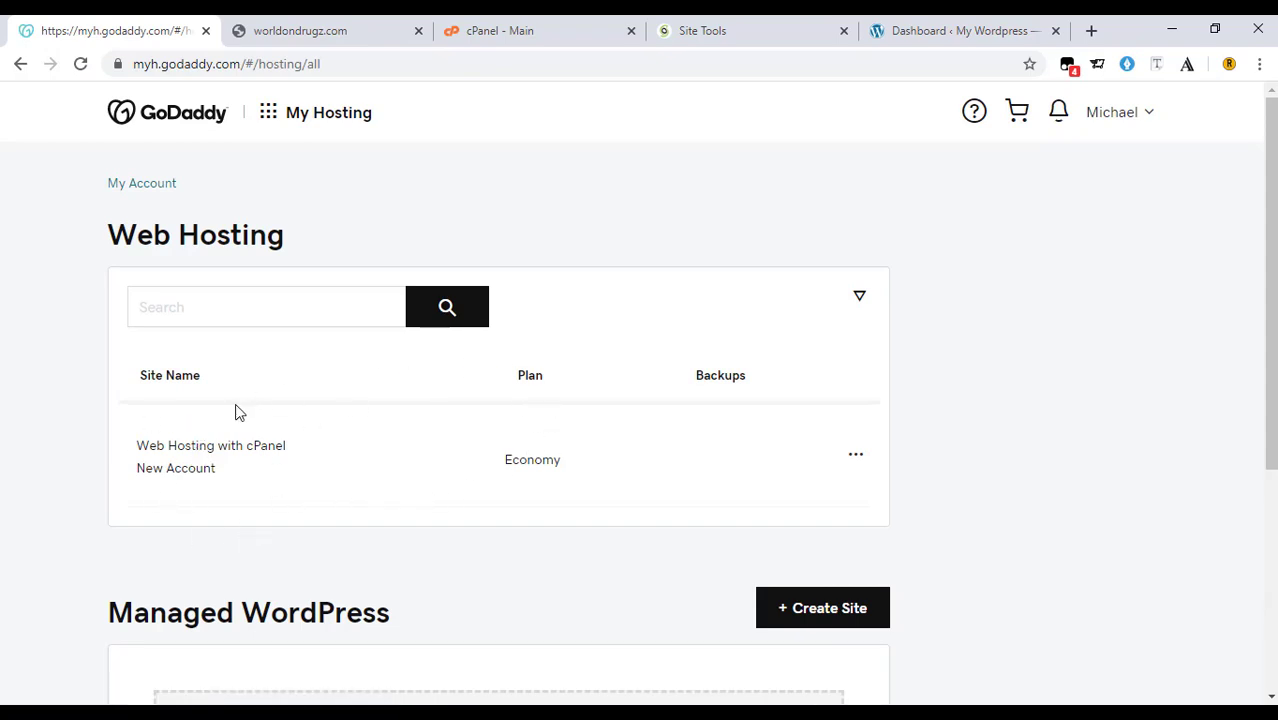
Start setting up the cPanel hosting account with worldondrugz.com pasted as its domain.
left_click(858, 456)
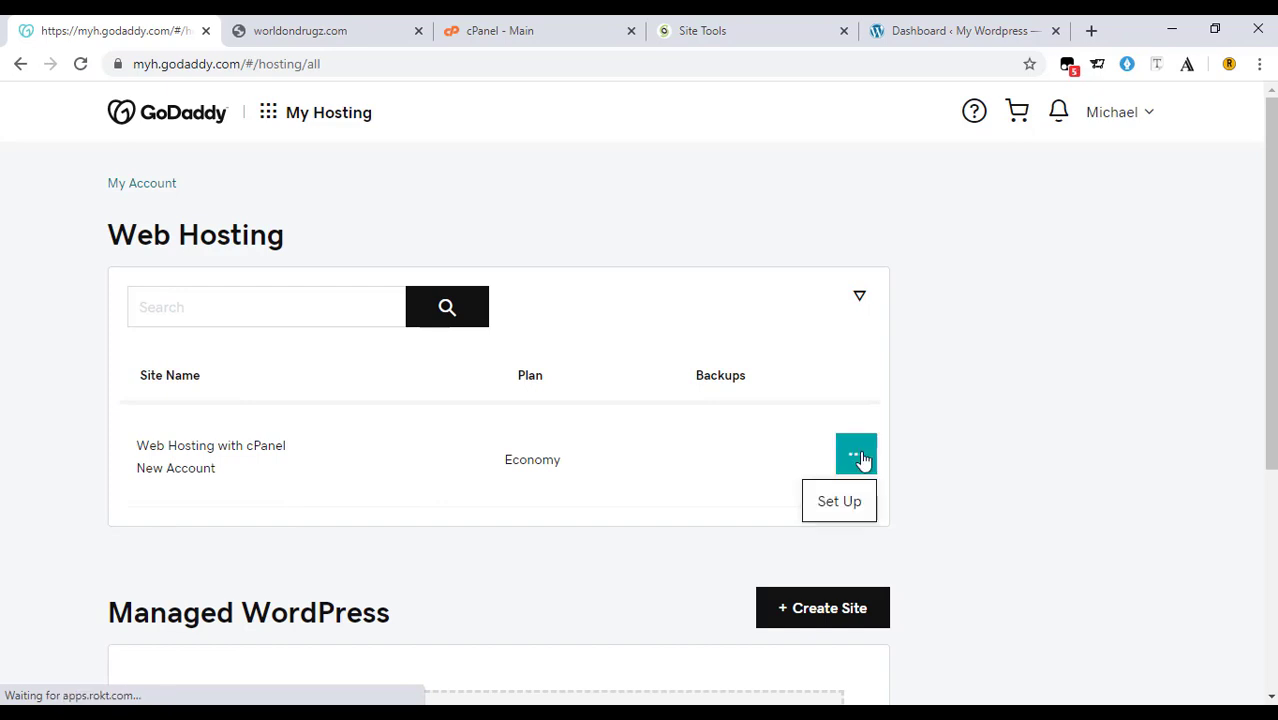
left_click(820, 515)
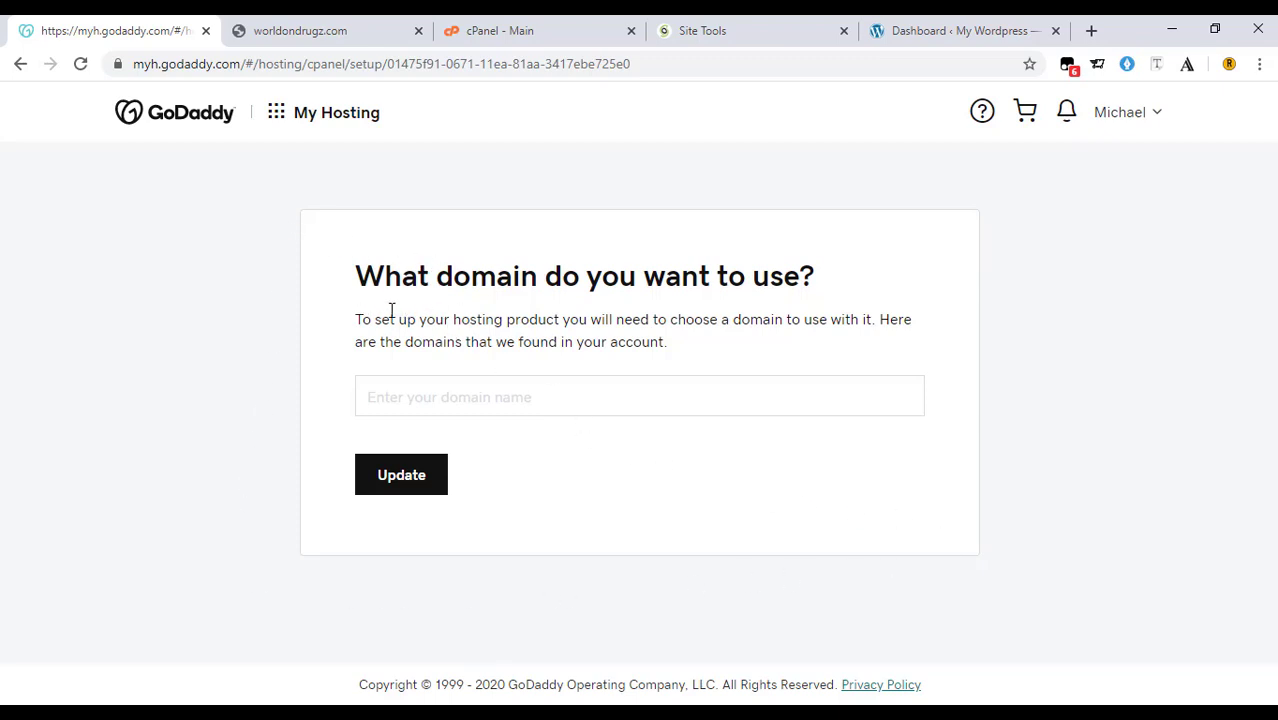
left_click(496, 397)
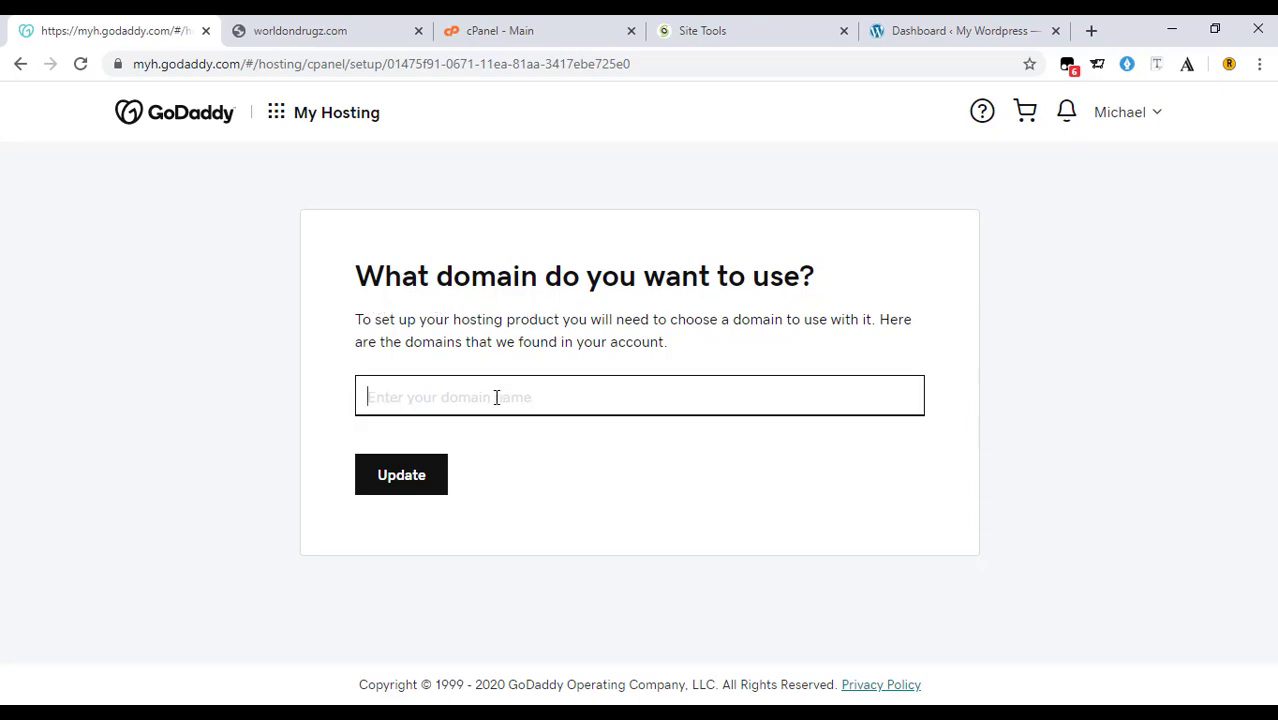
right_click(496, 397)
left_click(548, 234)
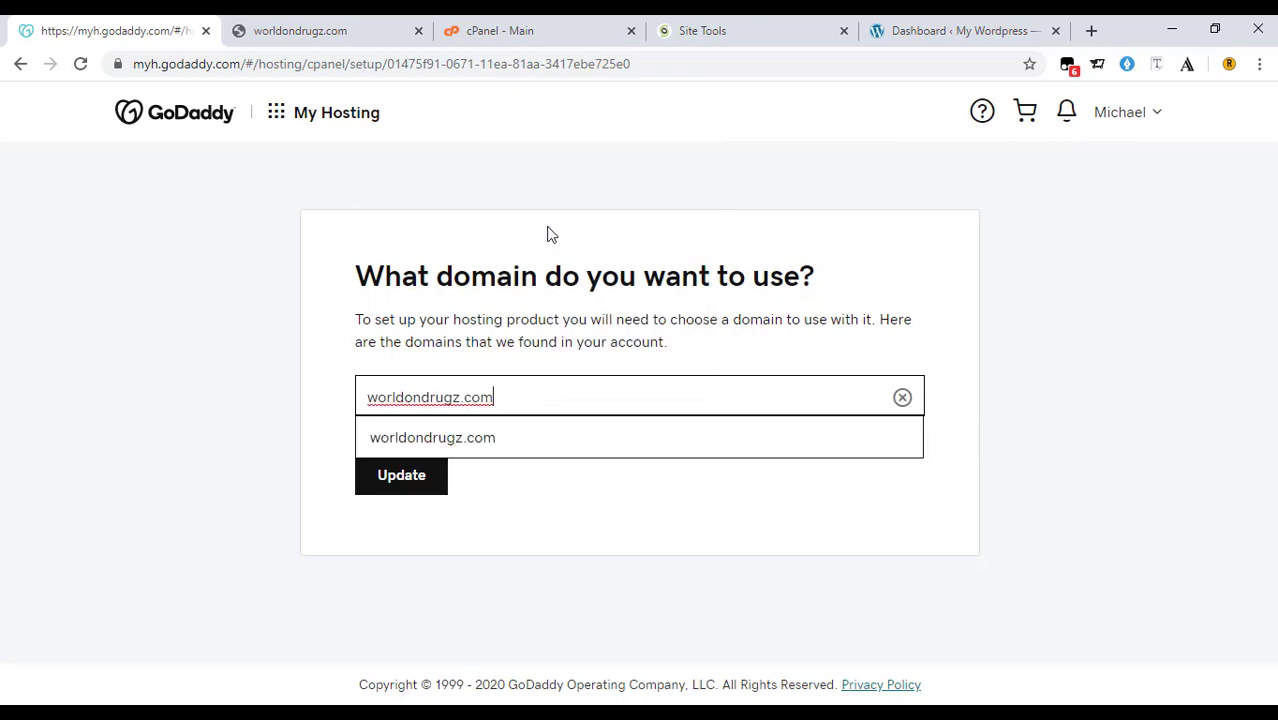
left_click(457, 440)
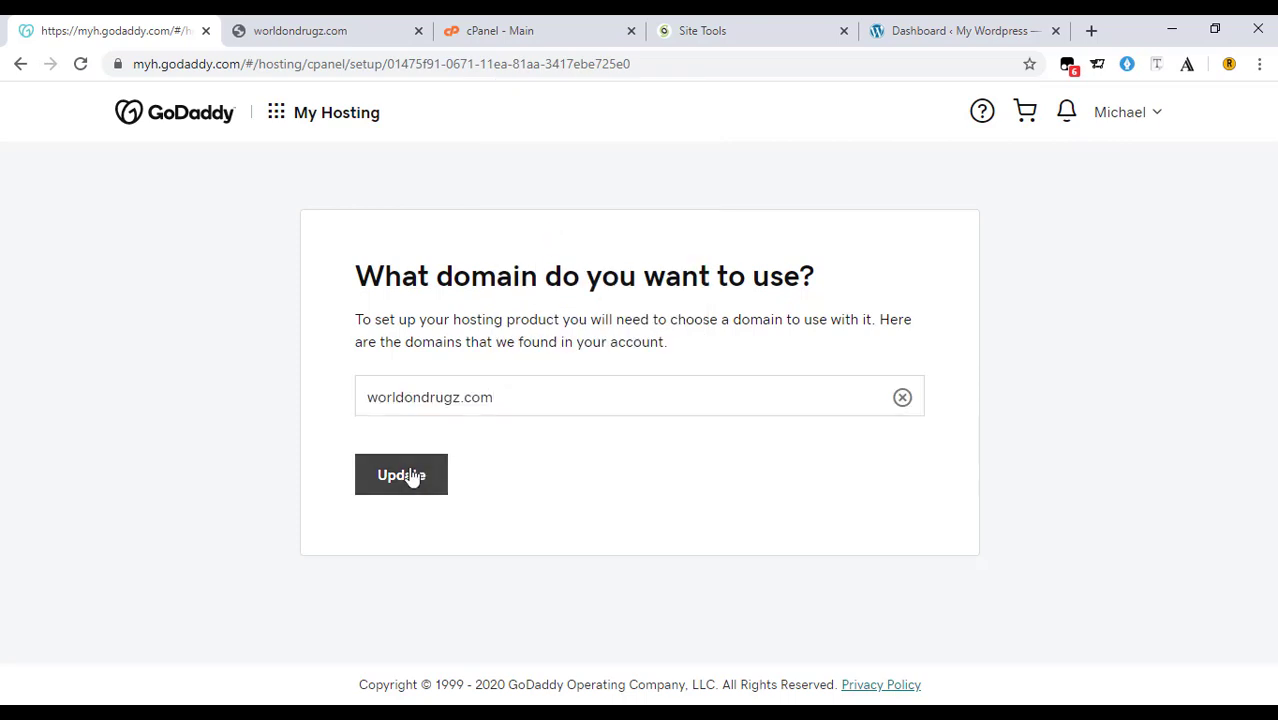
left_click(408, 476)
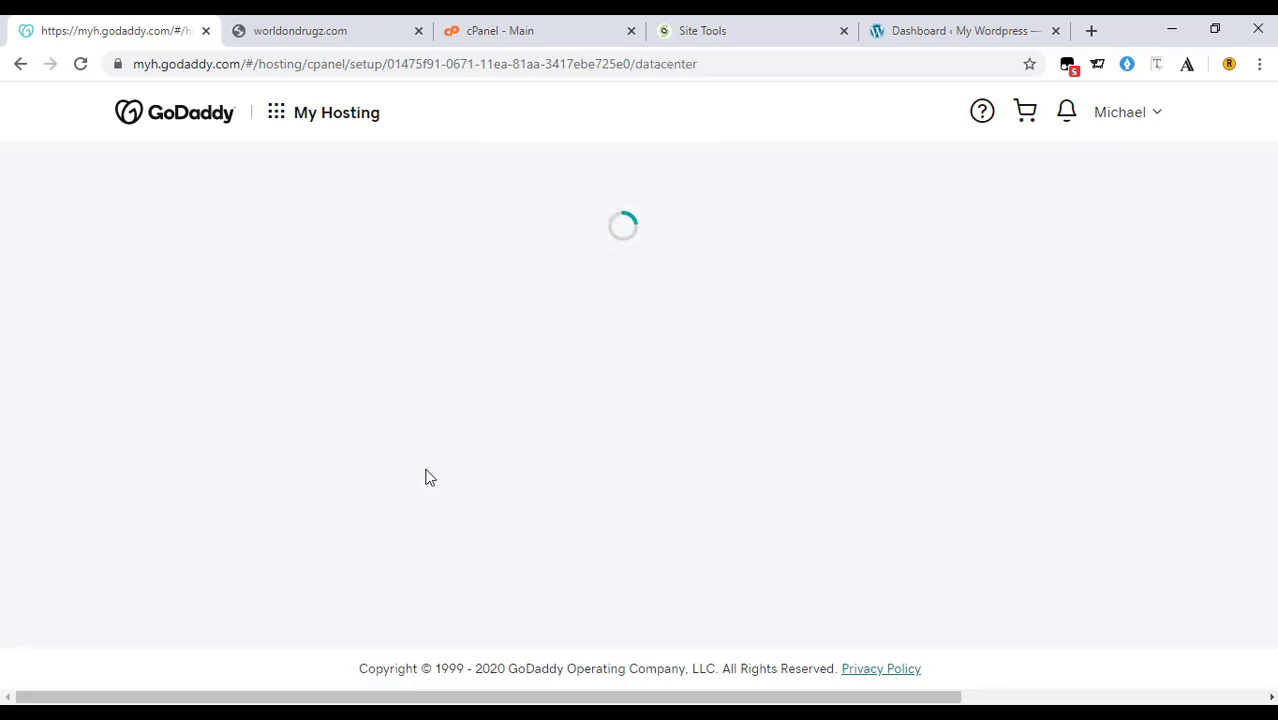
Choose the Europe data center, skip the WordPress install, and reach the account dashboard.
scroll(571, 423, "down", 1)
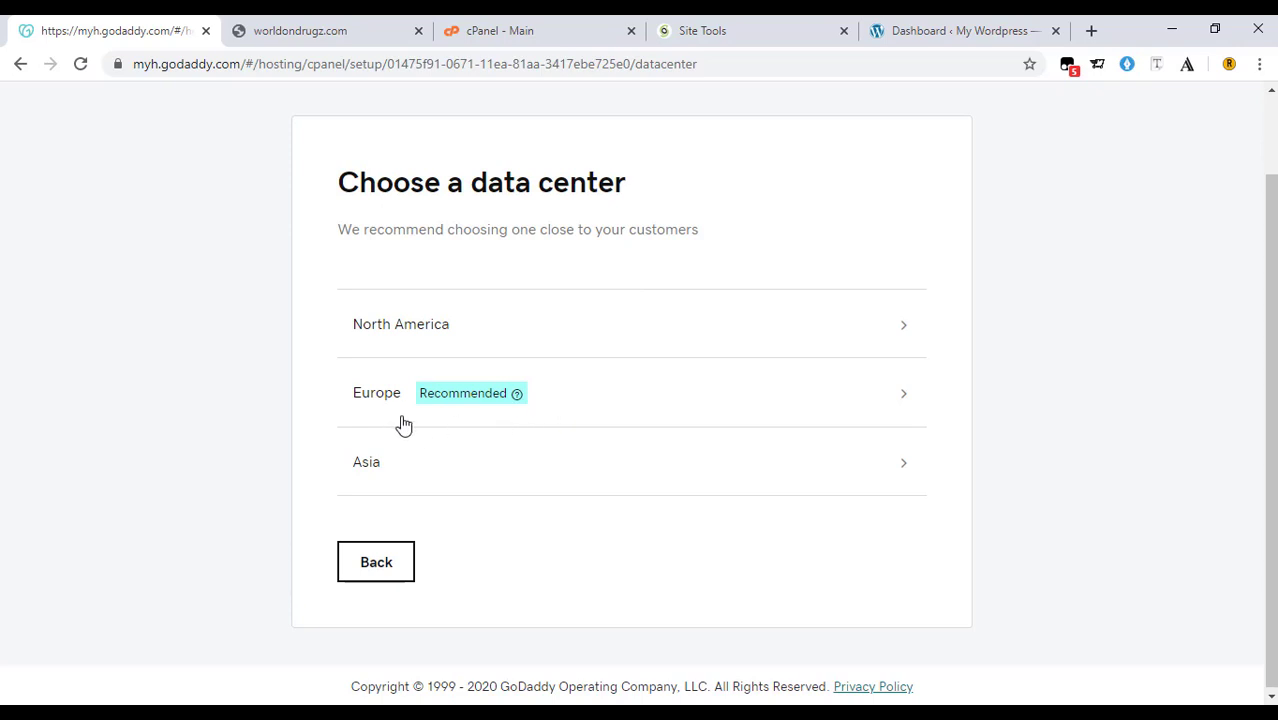
left_click(569, 410)
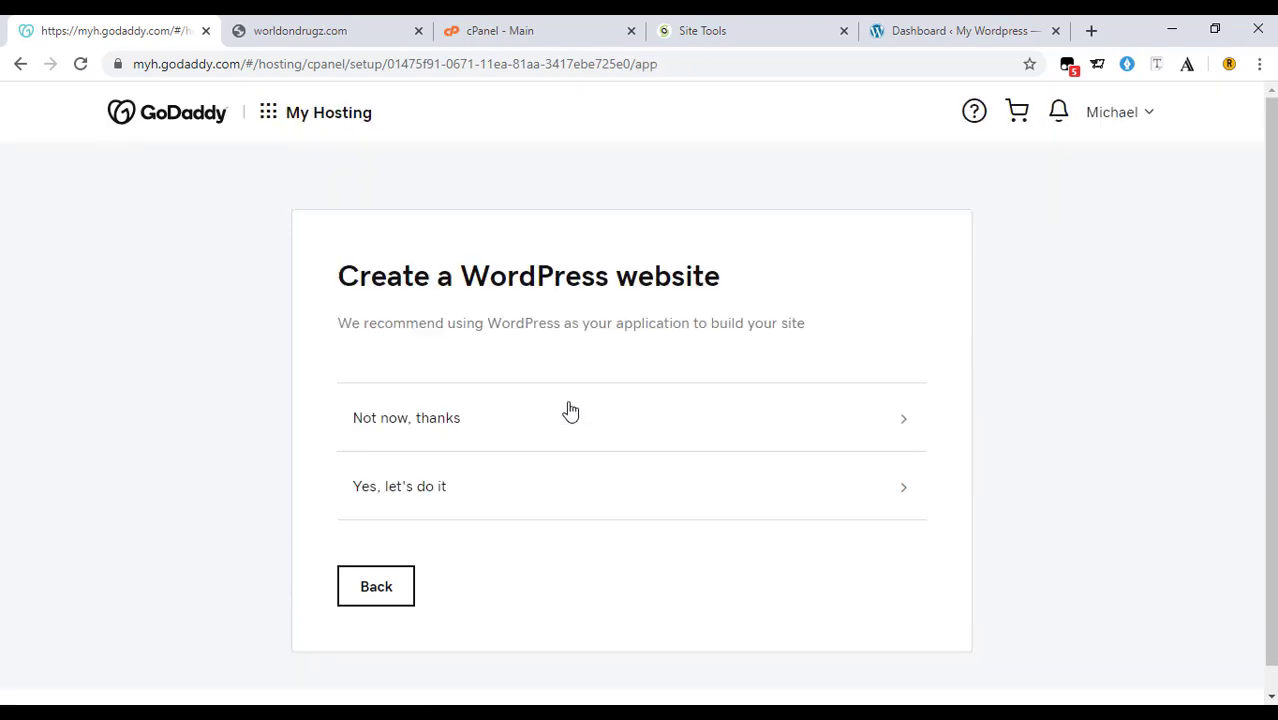
left_click(503, 437)
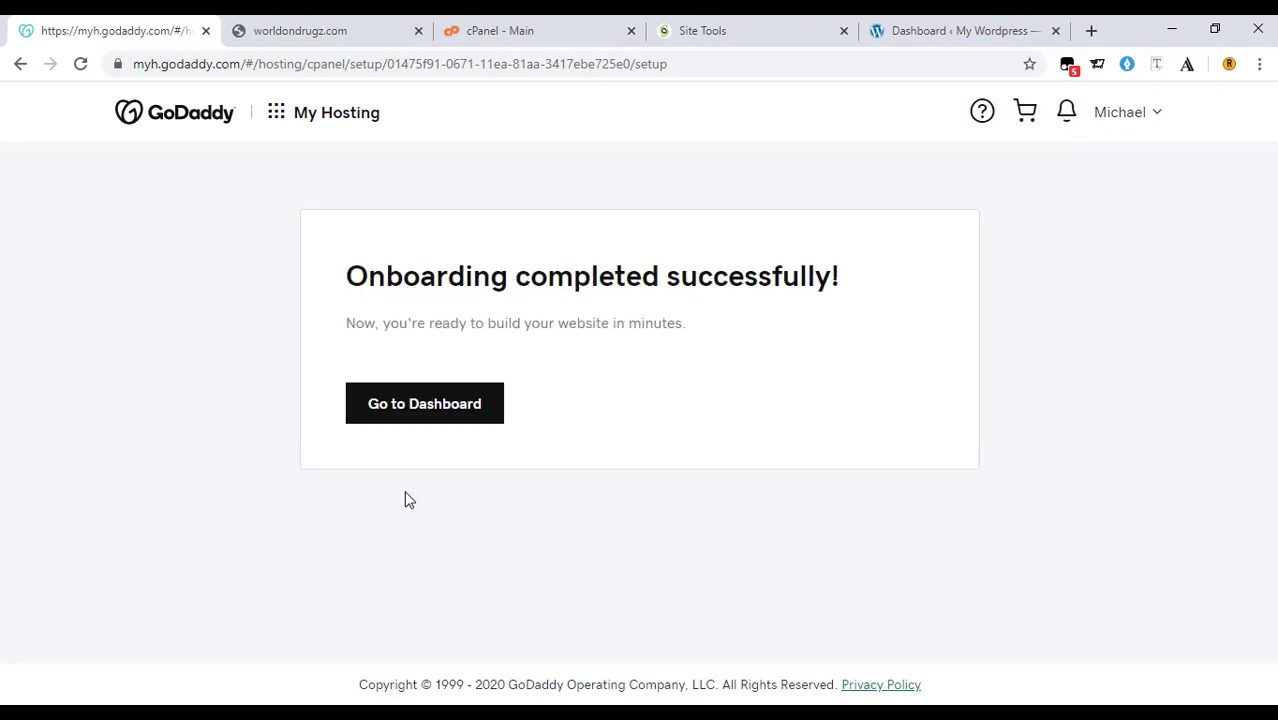
left_click(429, 414)
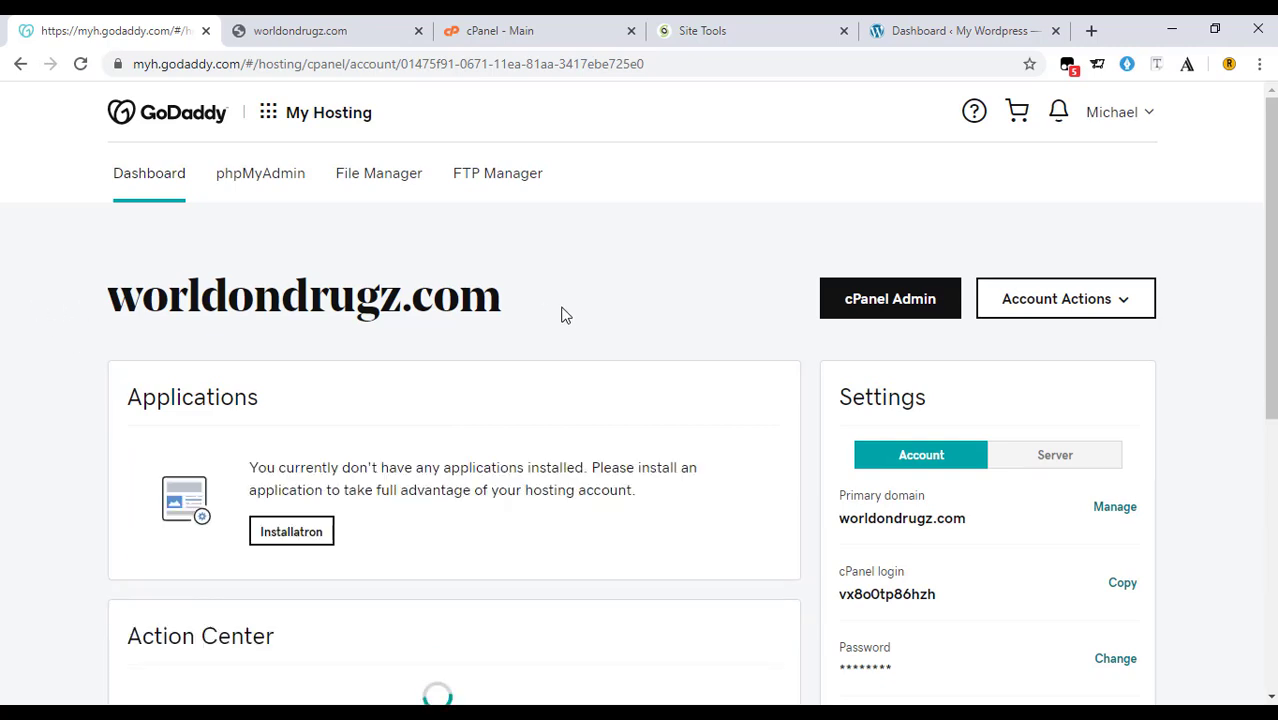
Launch cPanel Admin for the worldondrugz.com hosting account and switch to the cPanel - Main tab.
scroll(551, 334, "down", 2)
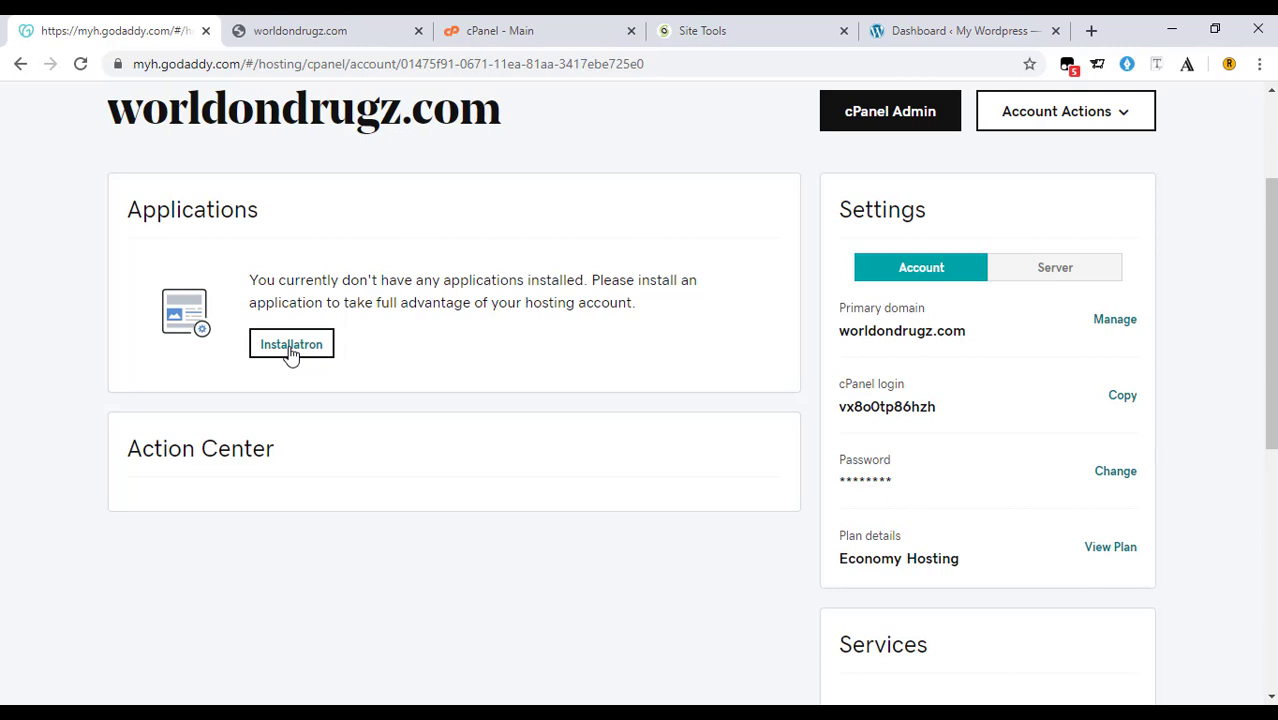
left_click(848, 131)
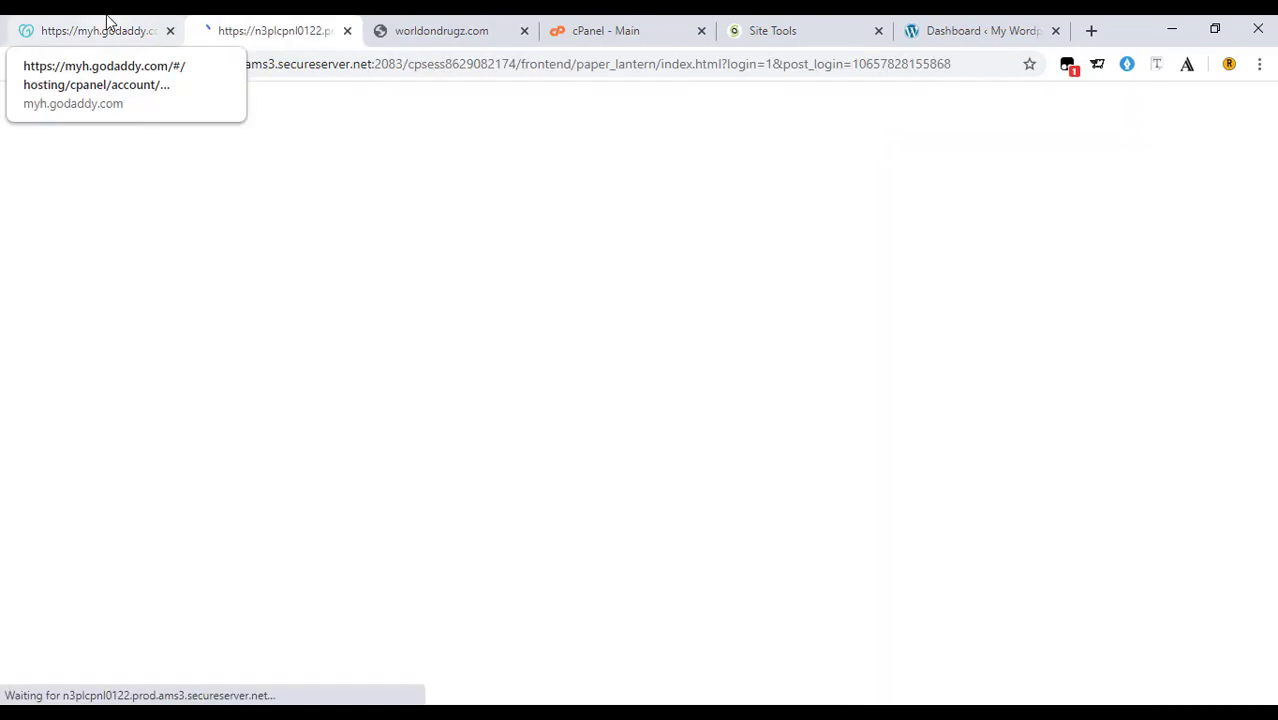
left_click(108, 24)
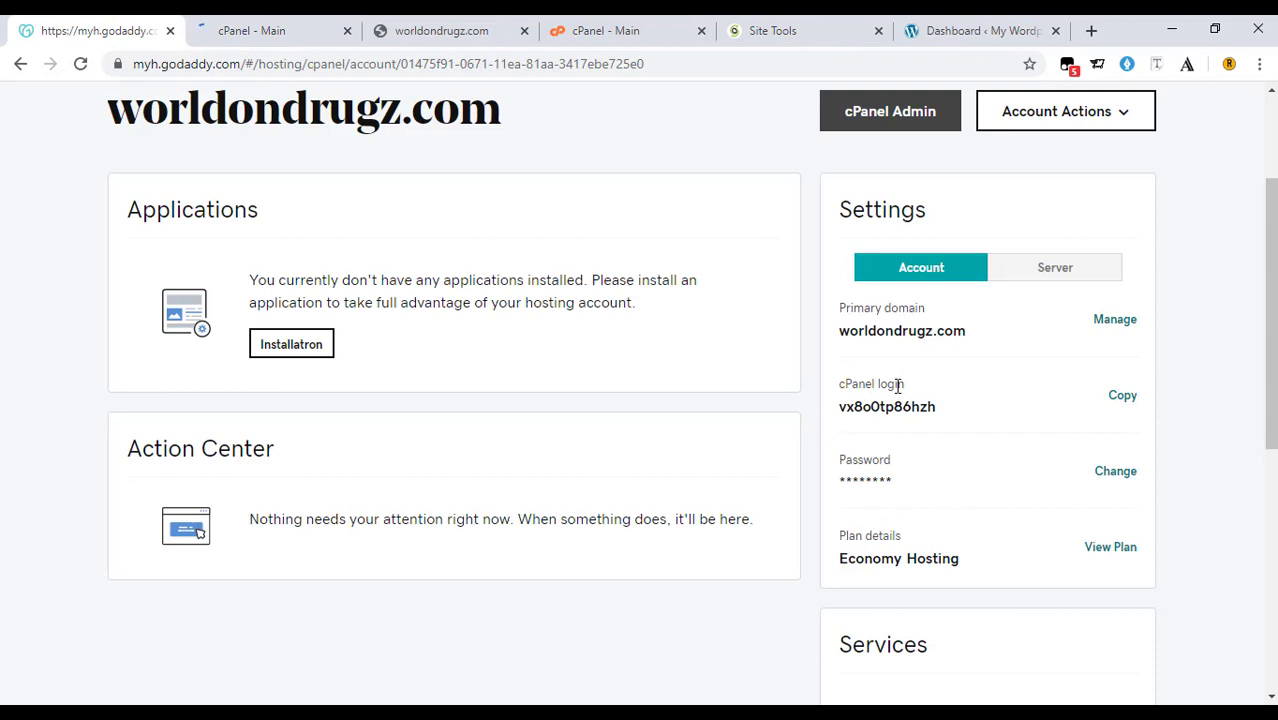
left_click(240, 30)
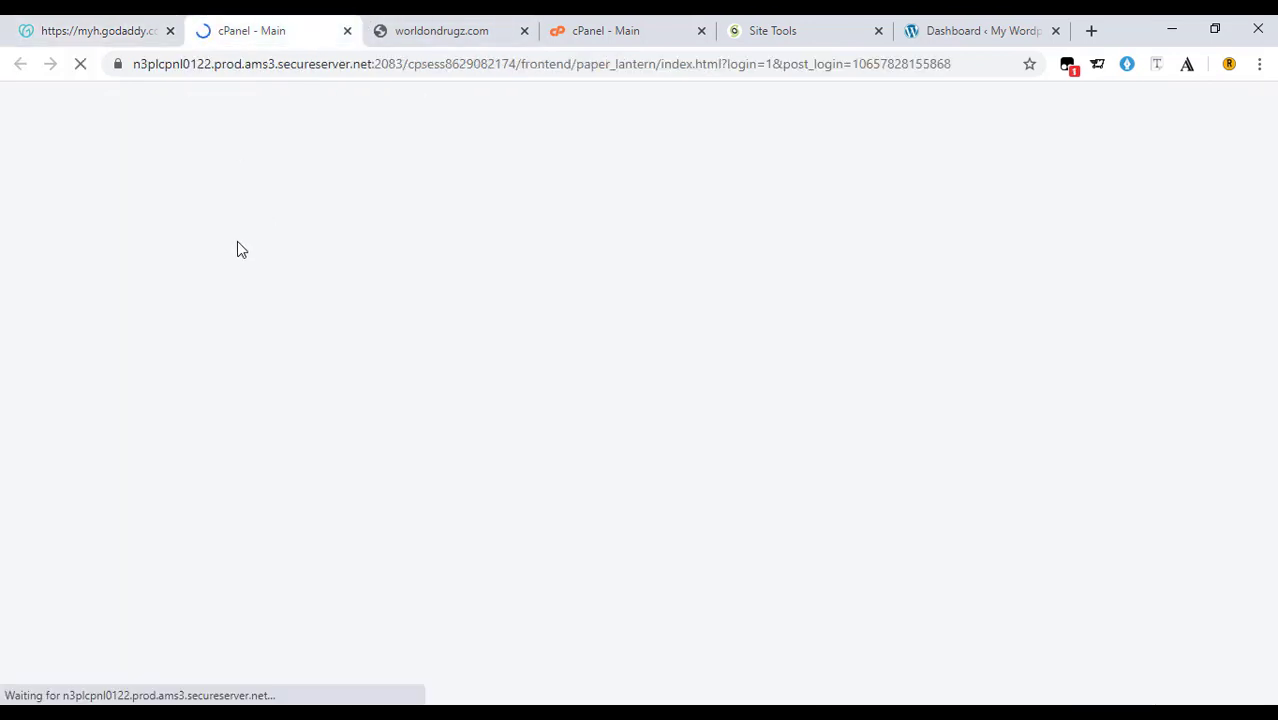
left_click(60, 28)
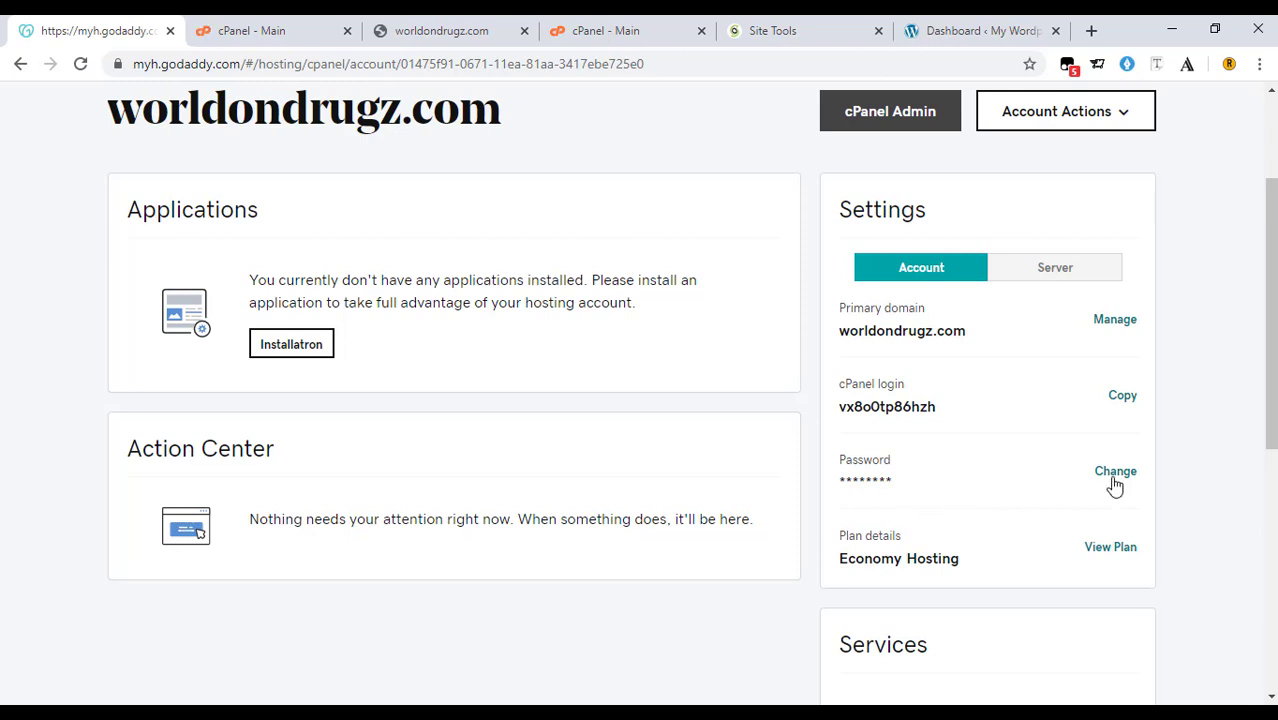
left_click(252, 24)
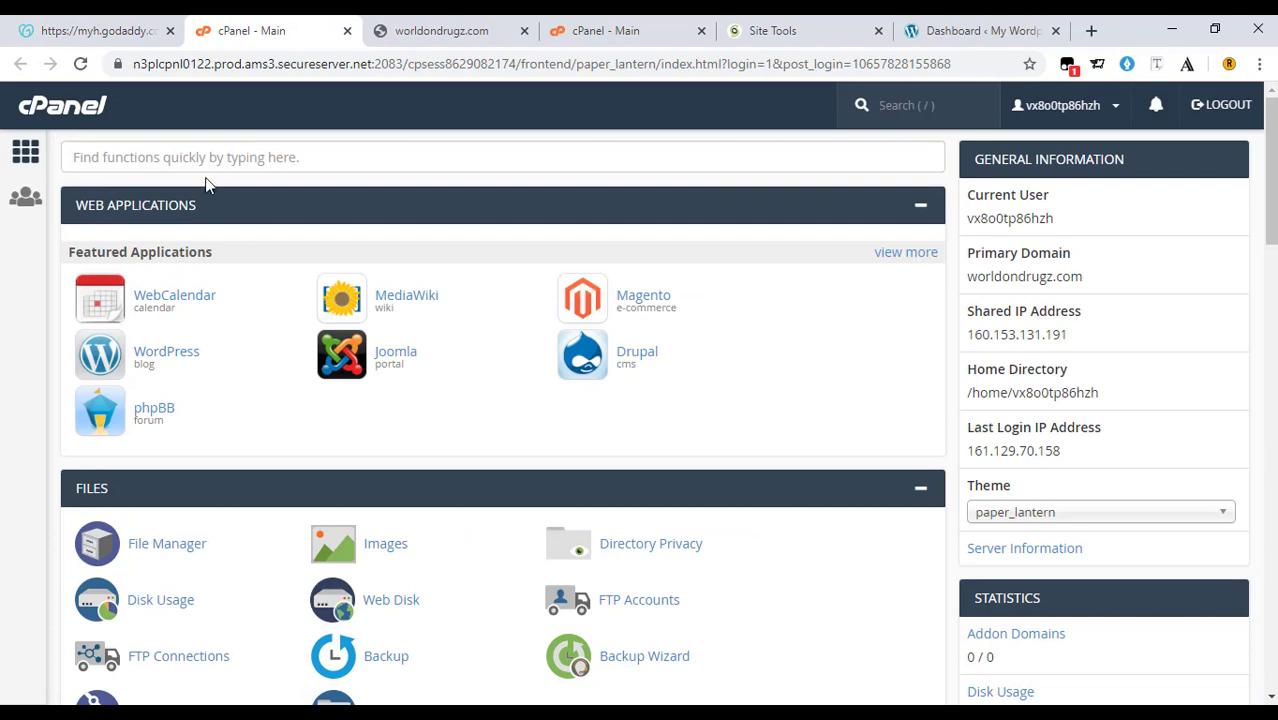
Scroll to cPanel's Domains section and open the Domains list showing worldondrugz.com.
scroll(207, 232, "down", 1)
scroll(194, 305, "up", 1)
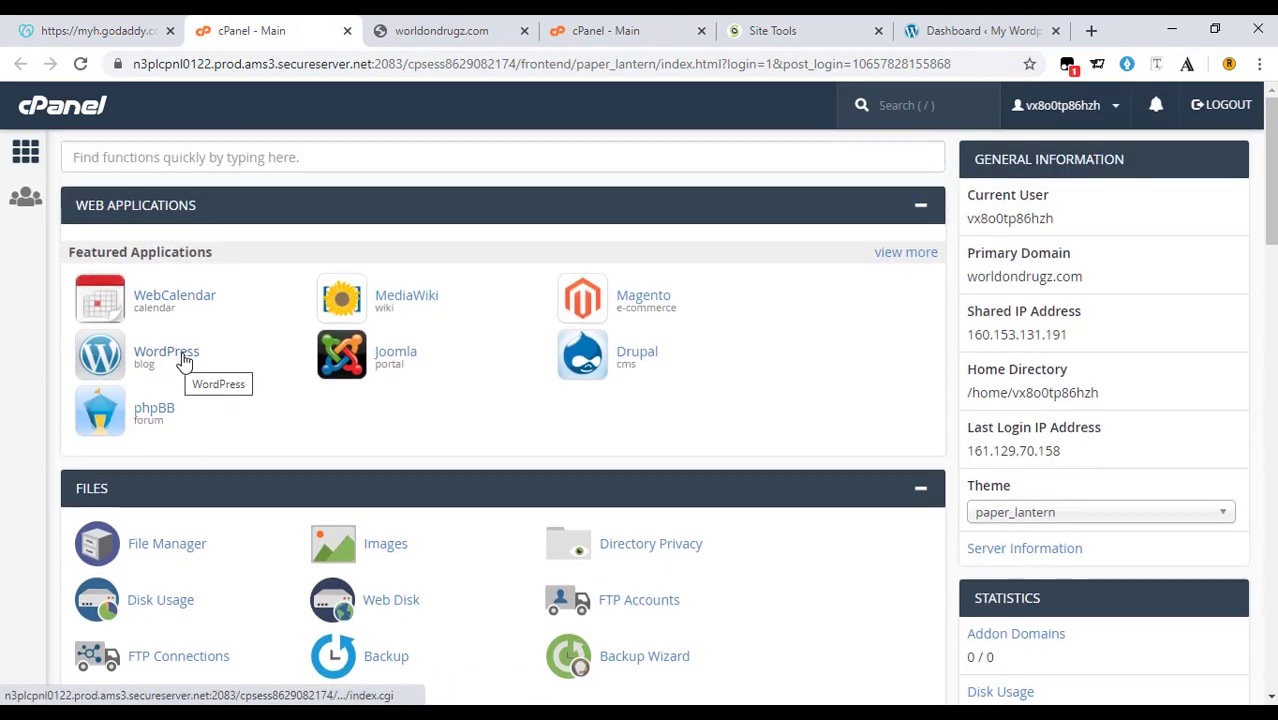
scroll(180, 362, "down", 2)
scroll(188, 372, "down", 3)
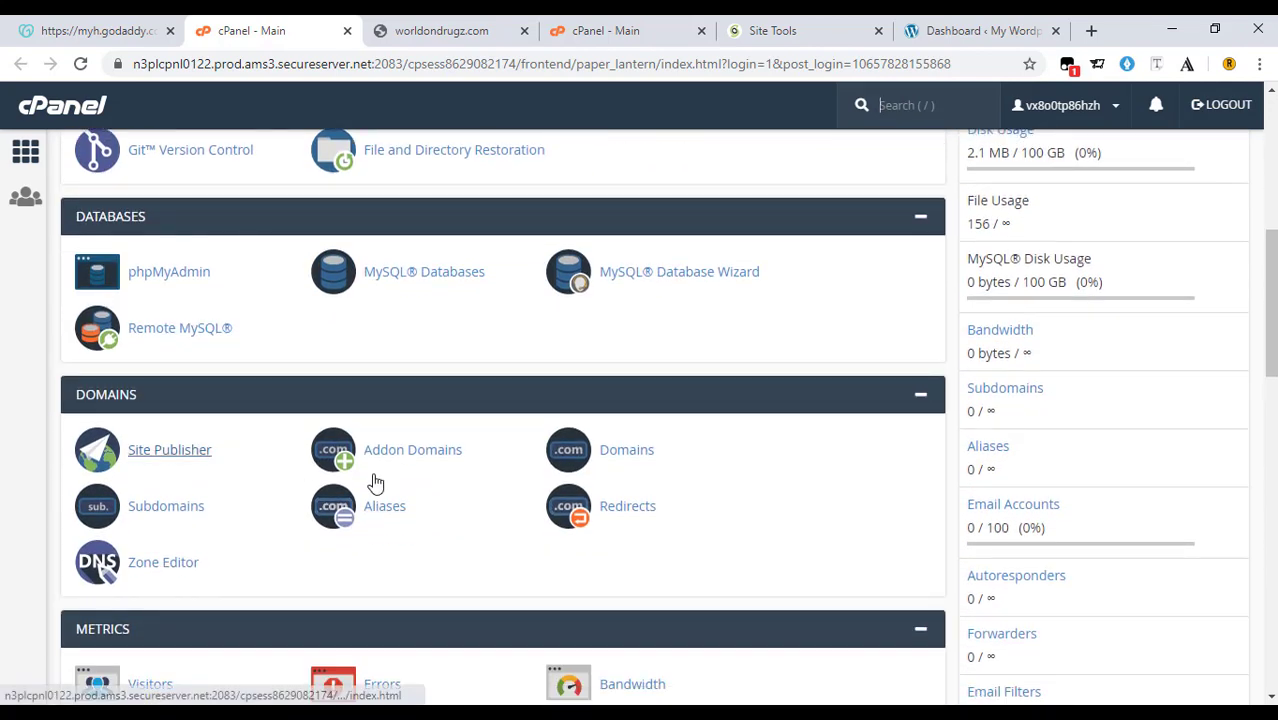
left_click(636, 466)
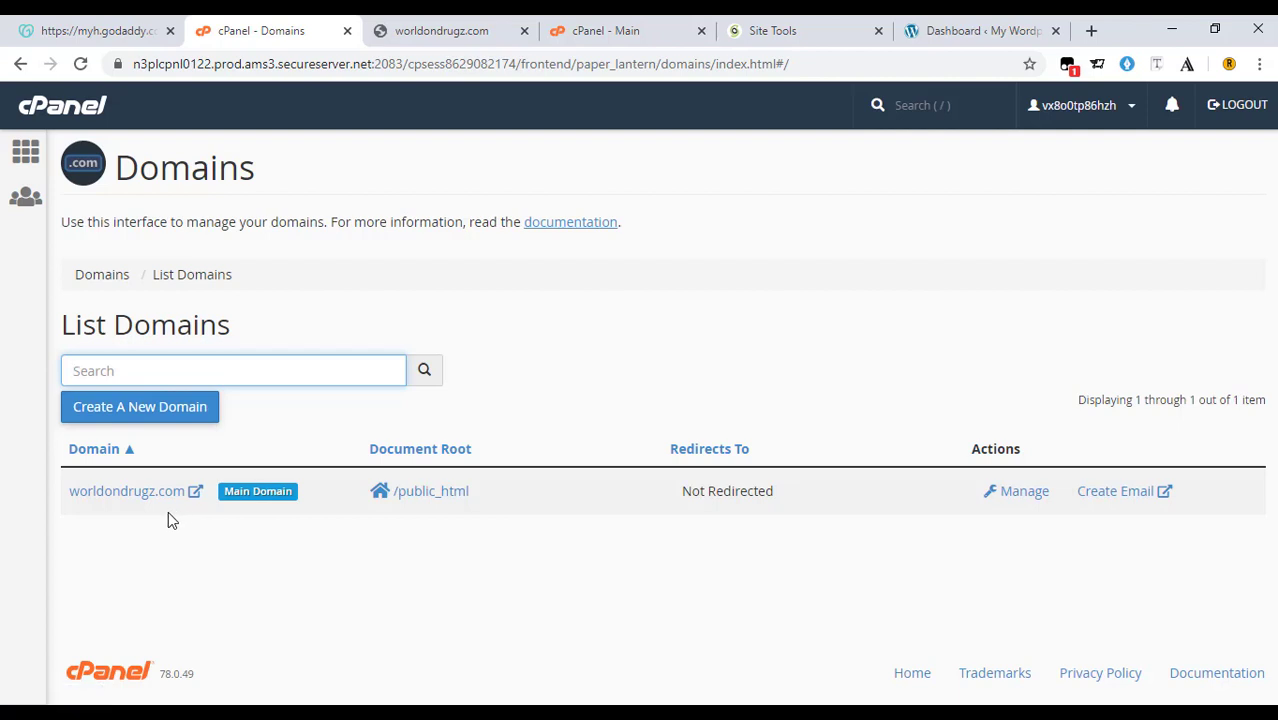
View the Create A New Domain form, go back to Domains, then return to cPanel Home.
left_click(87, 417)
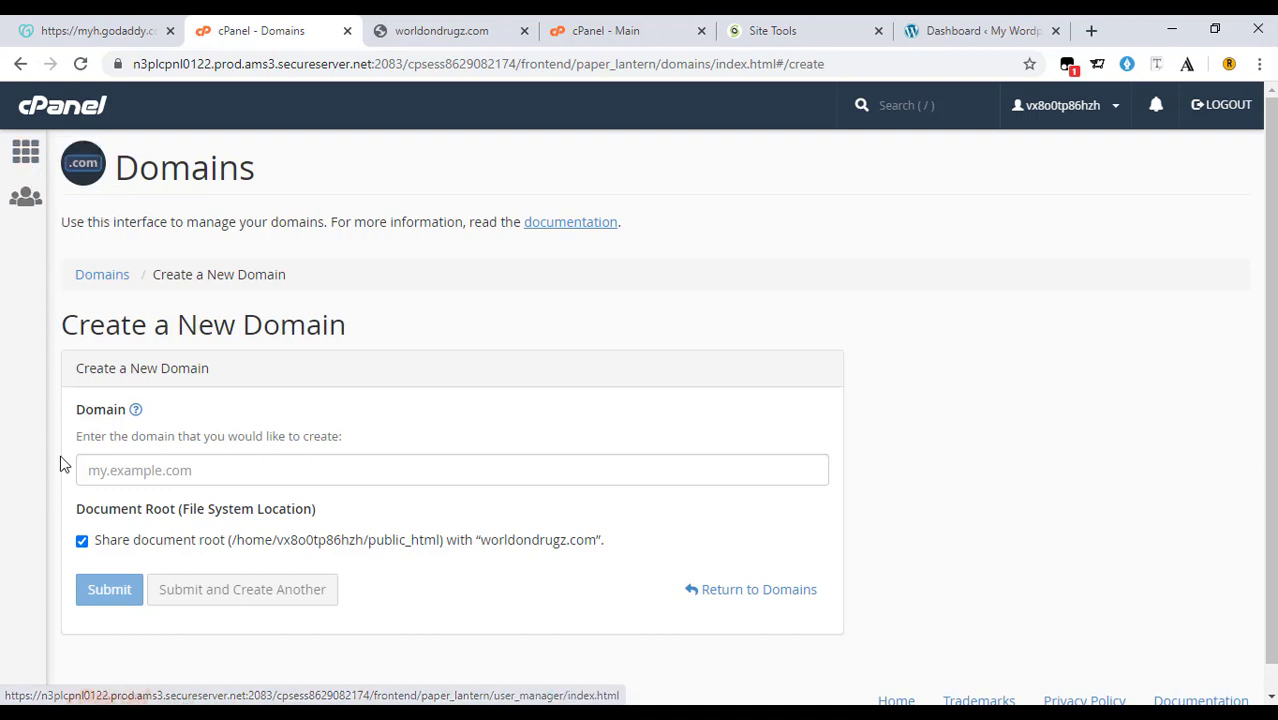
left_click(110, 277)
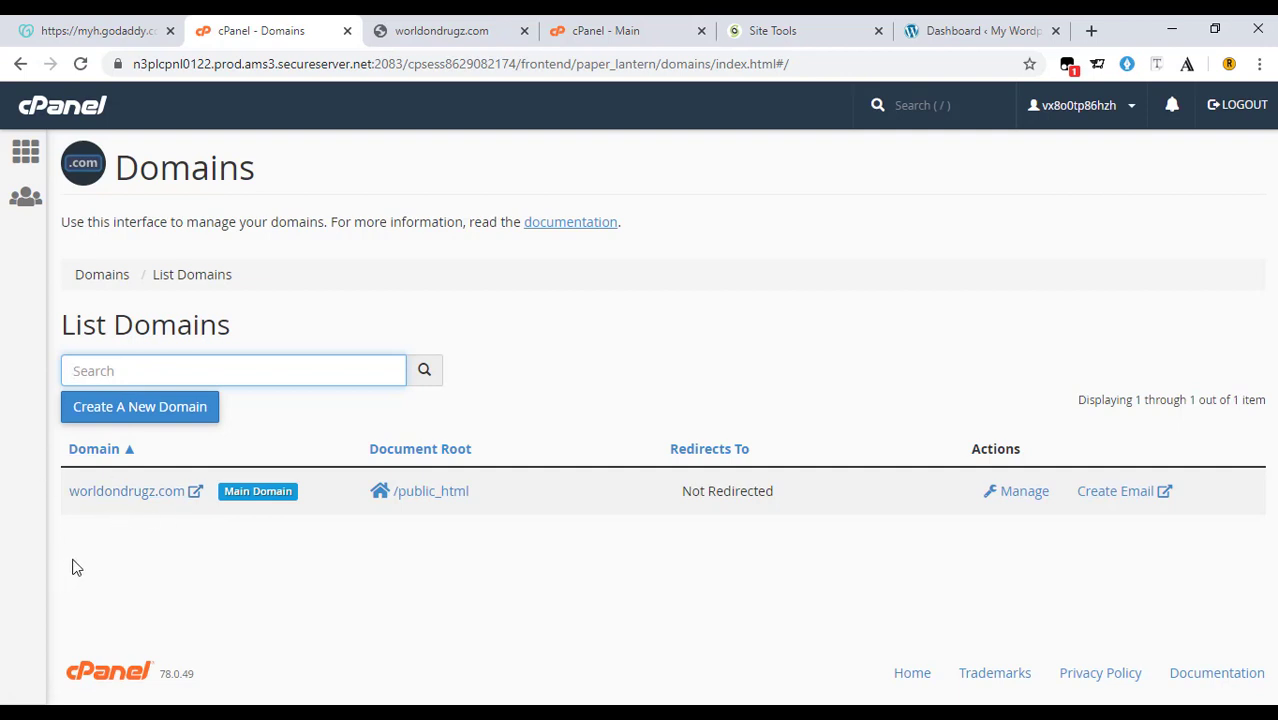
left_click(28, 156)
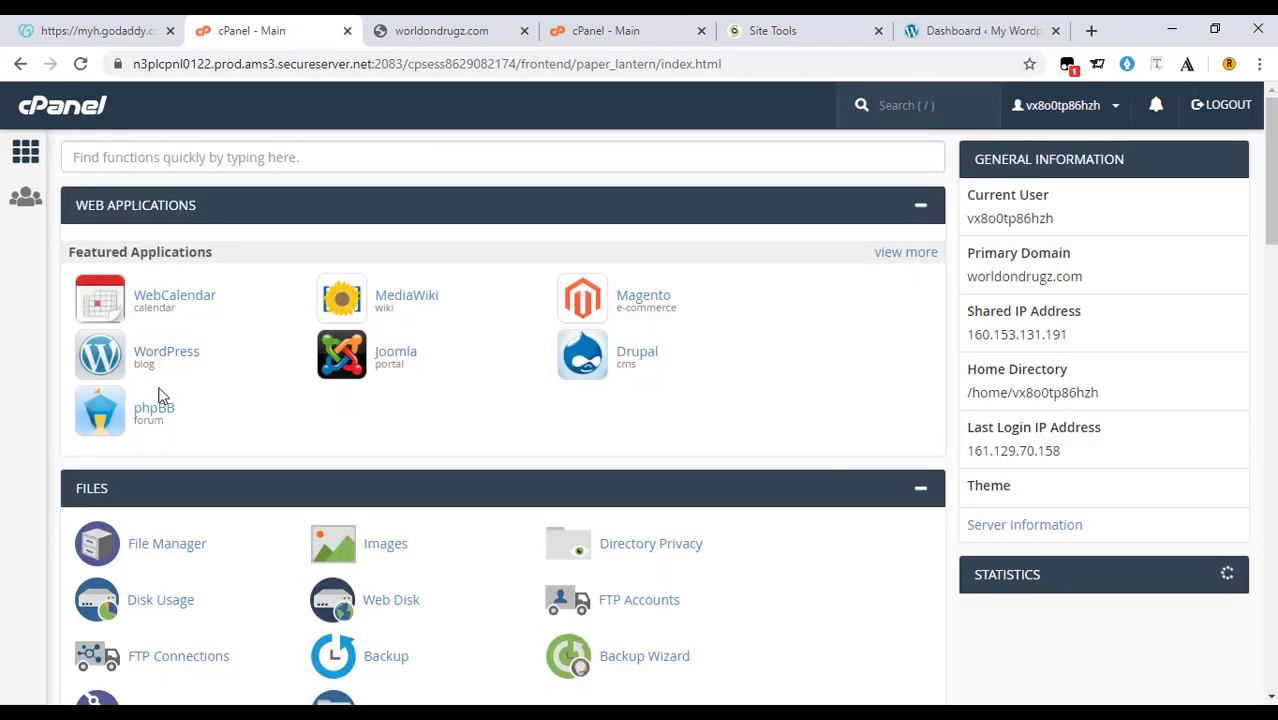
Open WordPress from cPanel's Featured Applications to reach its Installatron page.
scroll(250, 360, "down", 5)
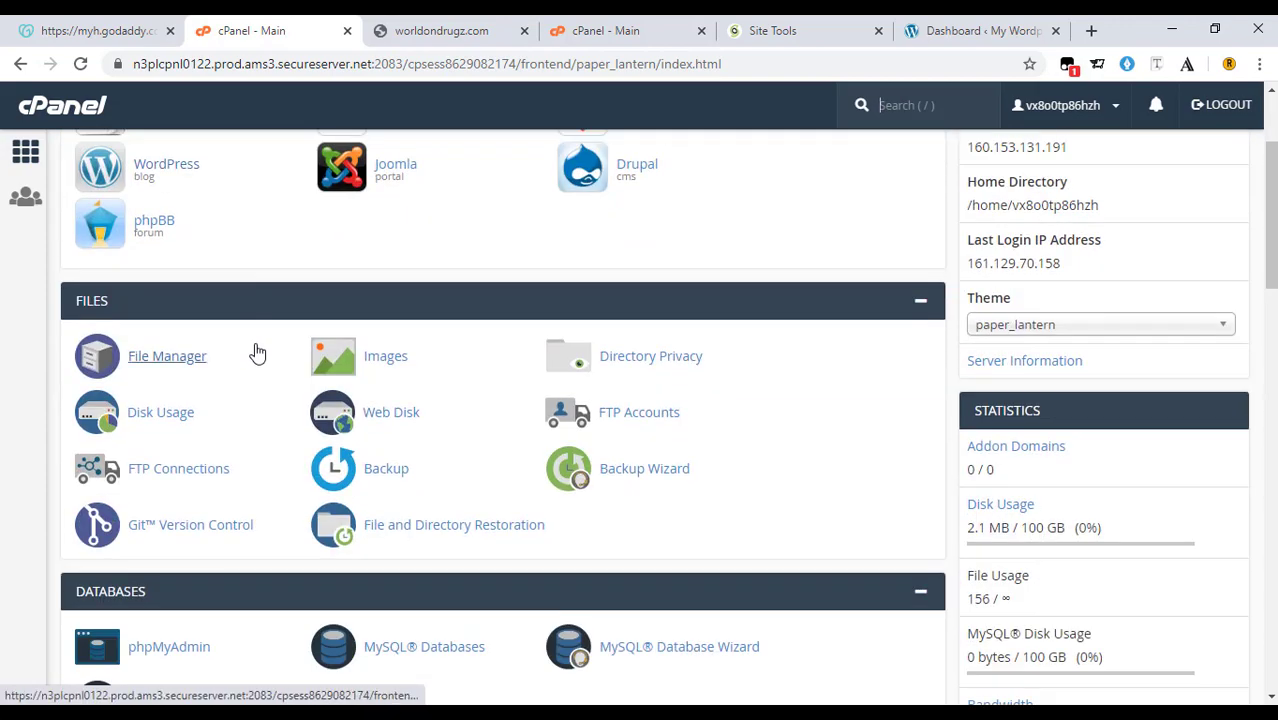
scroll(255, 354, "down", 9)
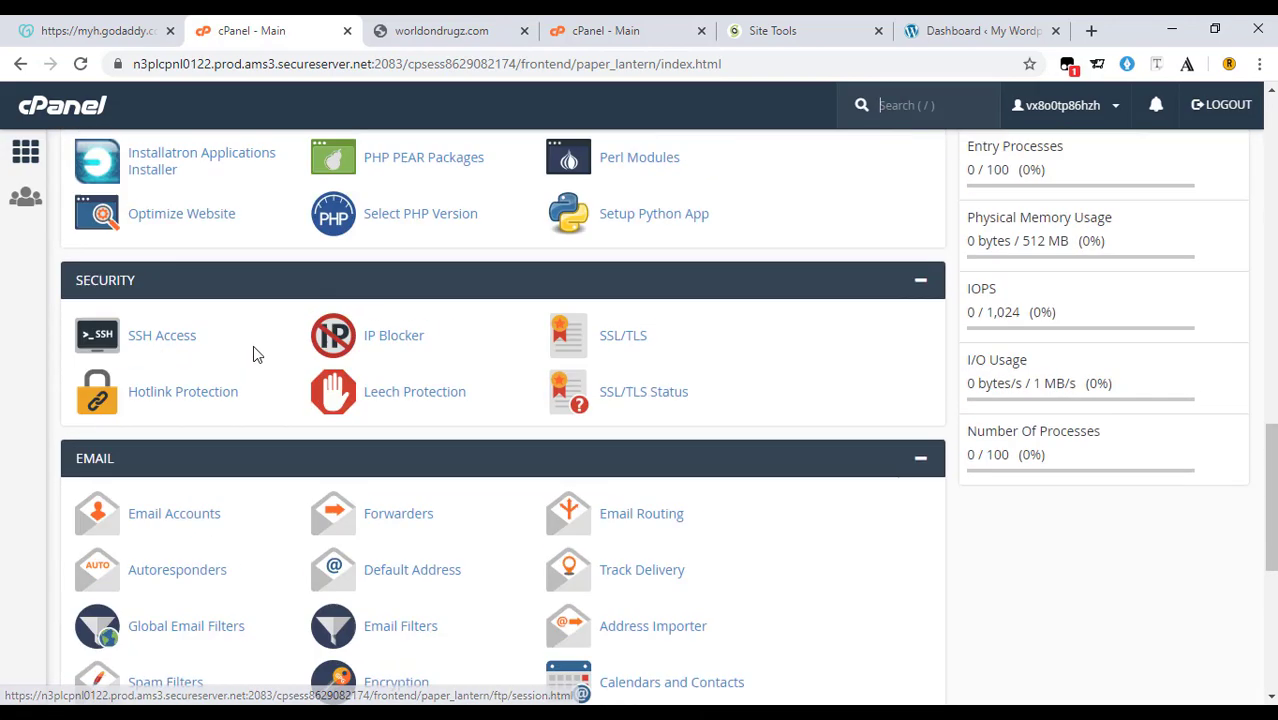
scroll(253, 354, "down", 5)
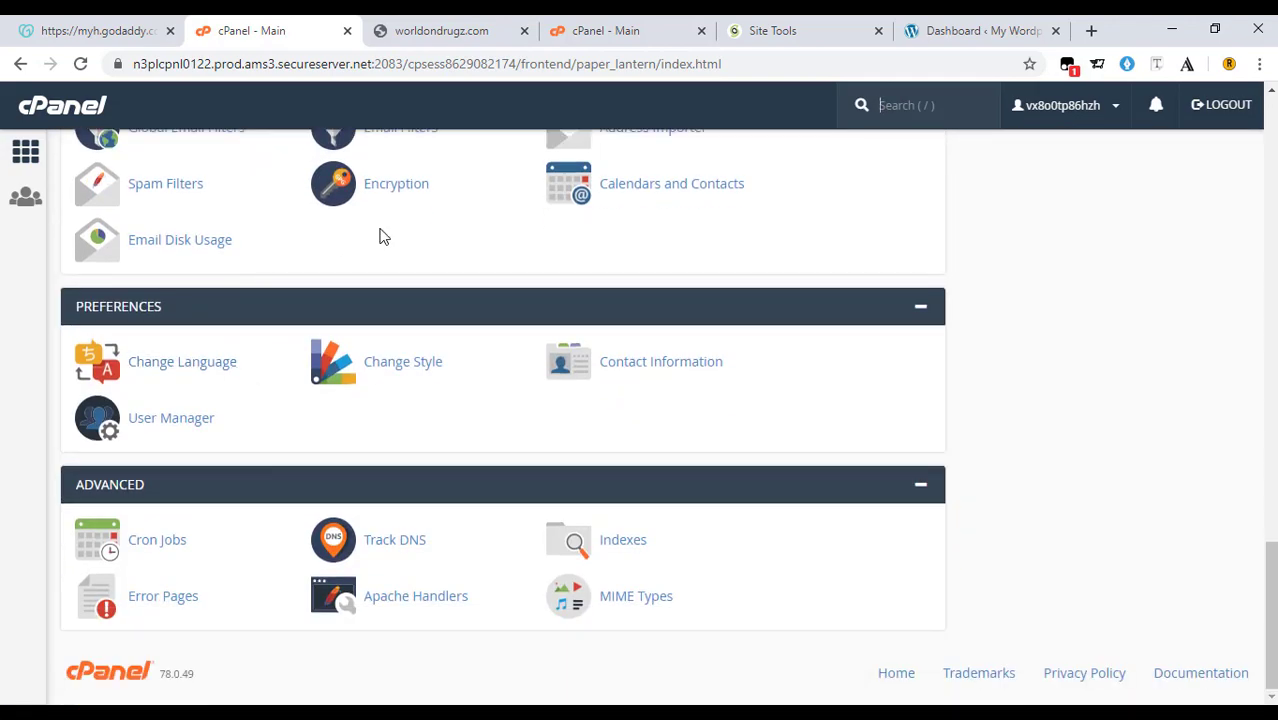
scroll(286, 387, "up", 20)
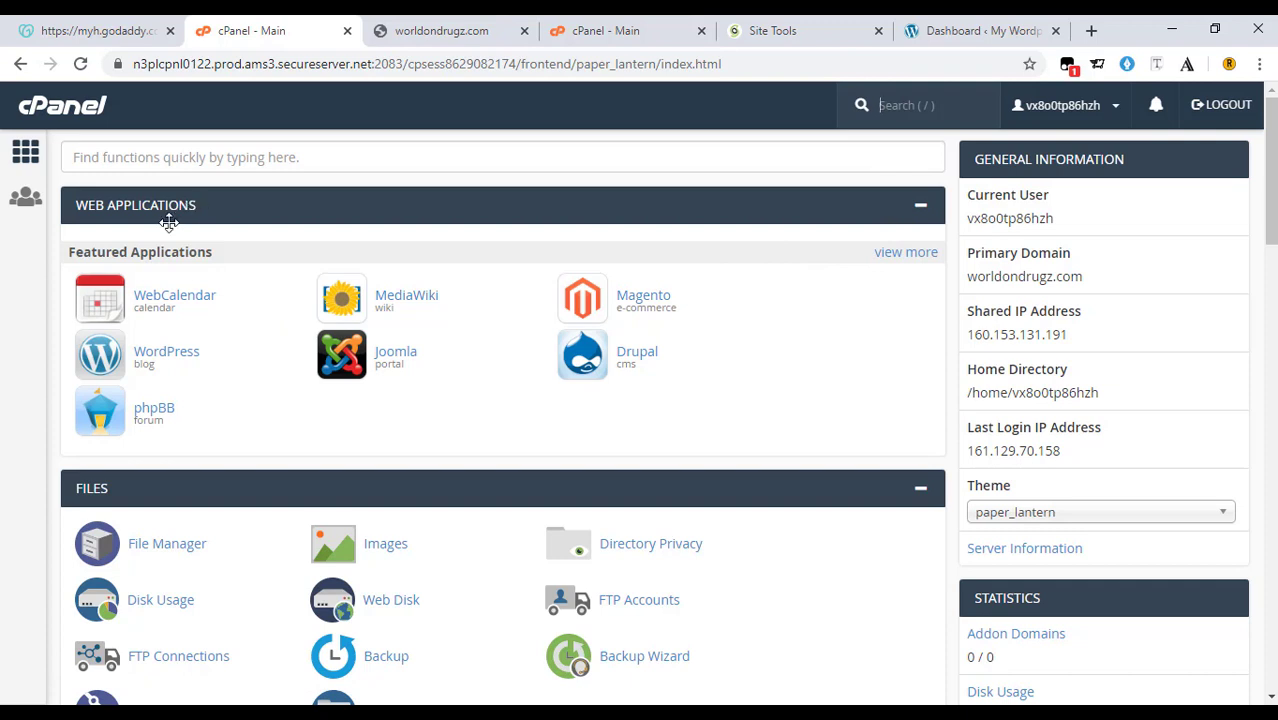
left_click(171, 360)
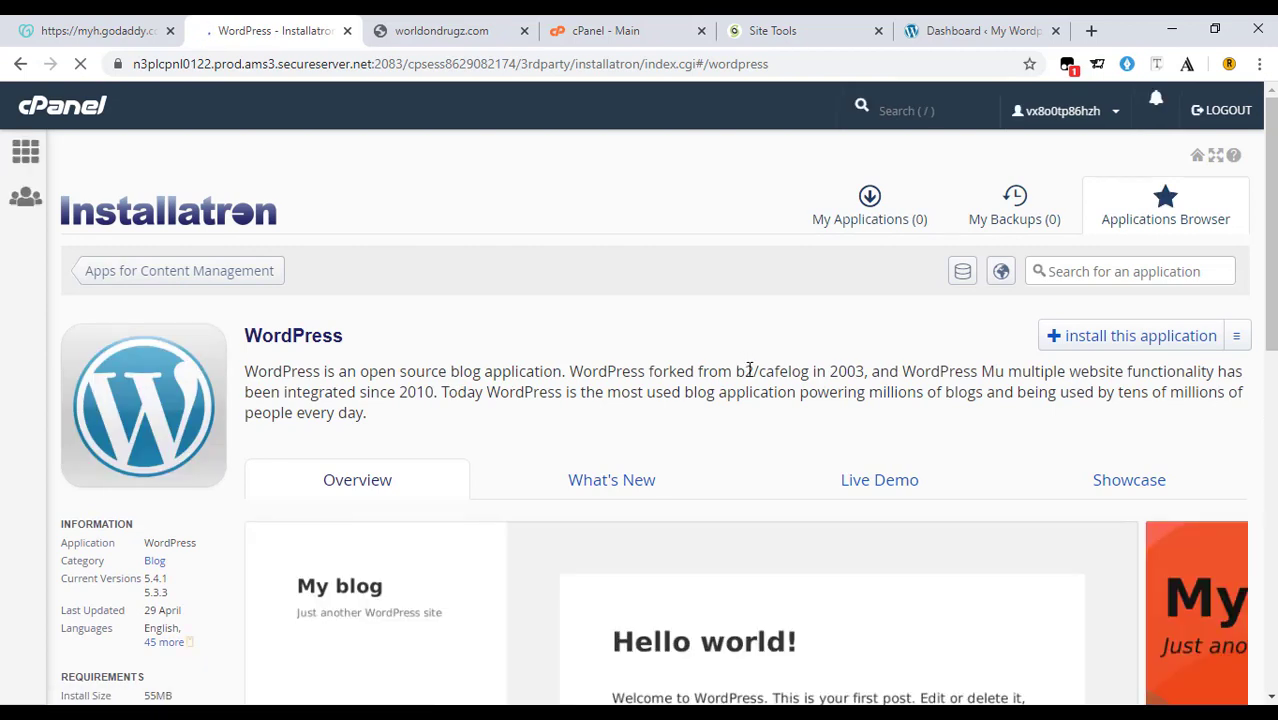
left_click(1103, 345)
scroll(956, 397, "down", 6)
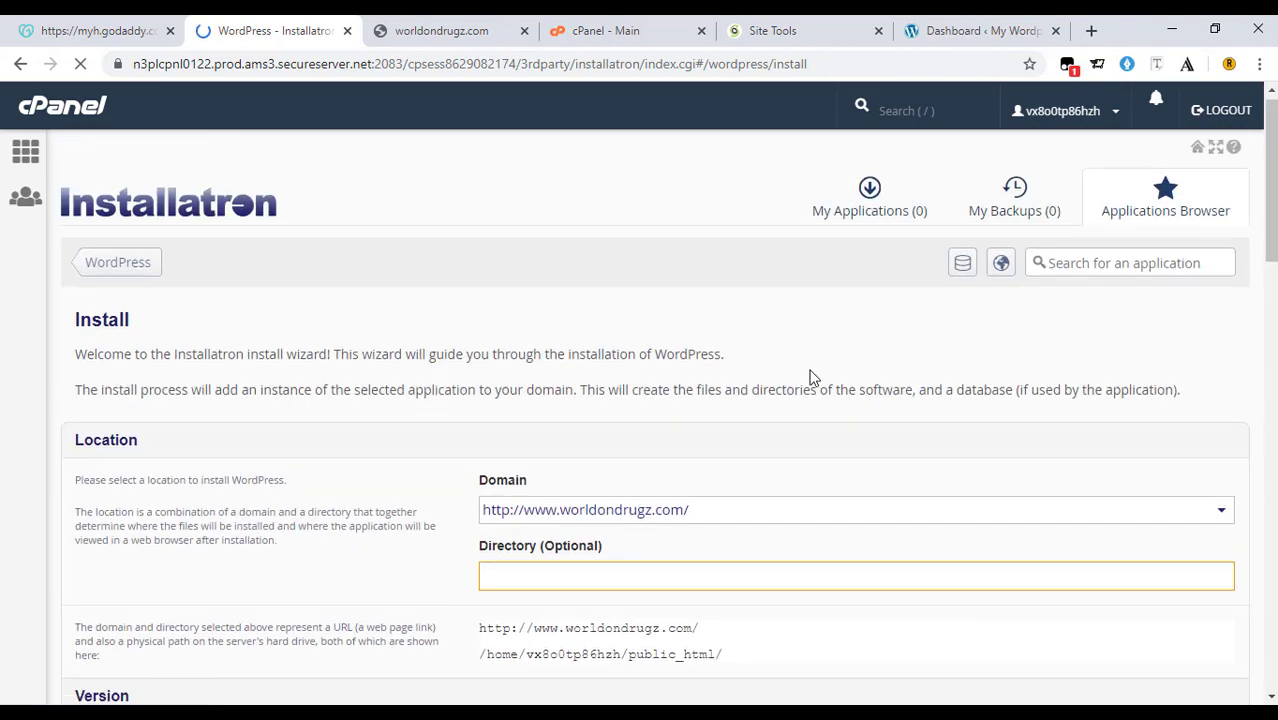
scroll(790, 374, "down", 2)
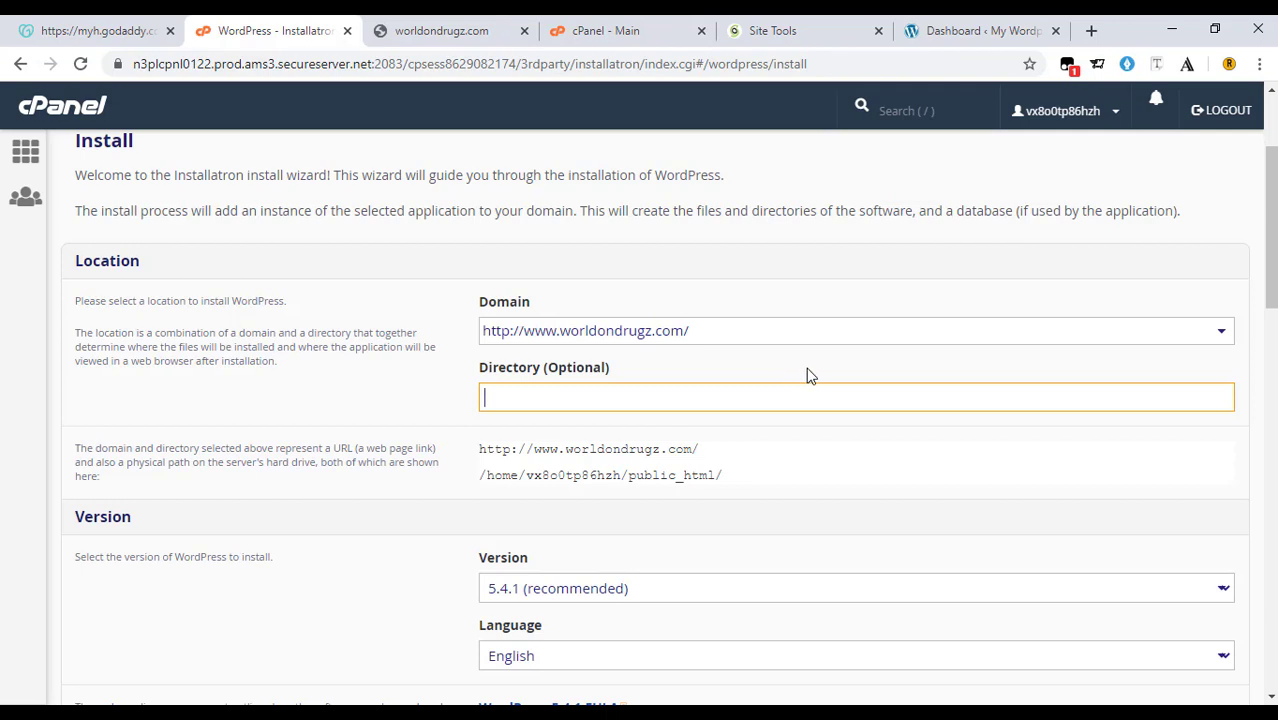
left_click(910, 337)
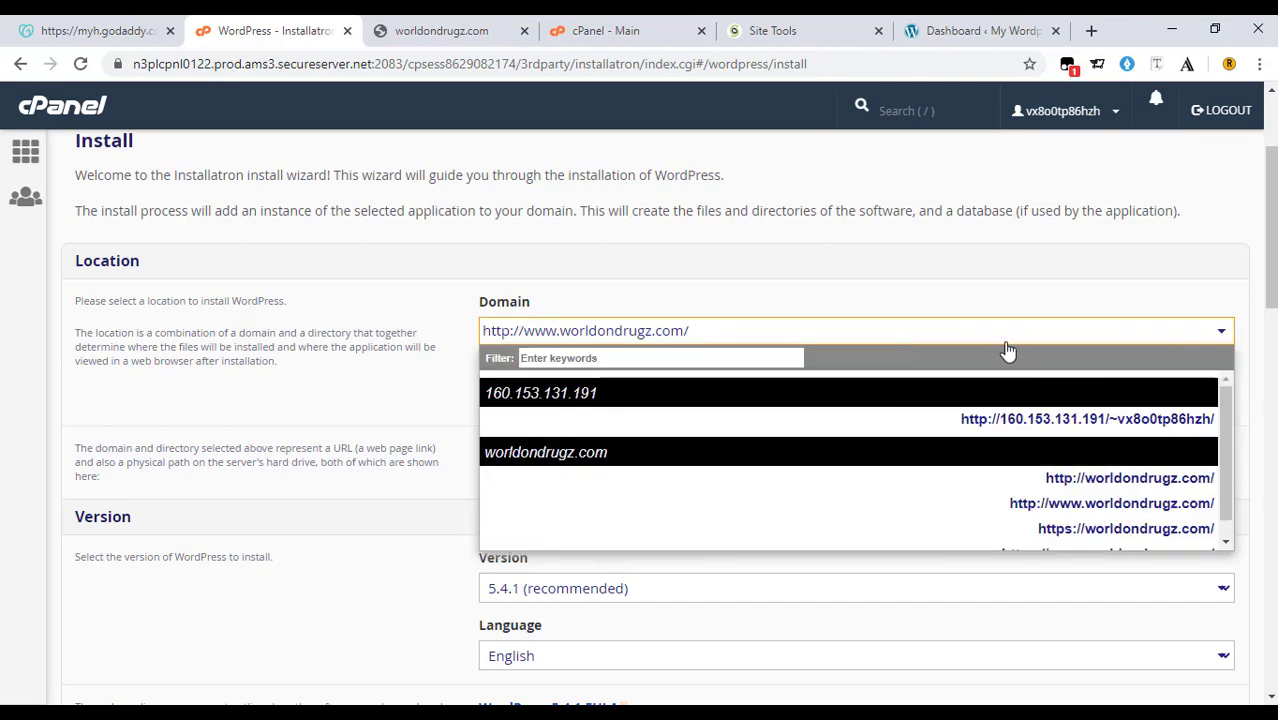
scroll(973, 476, "down", 1)
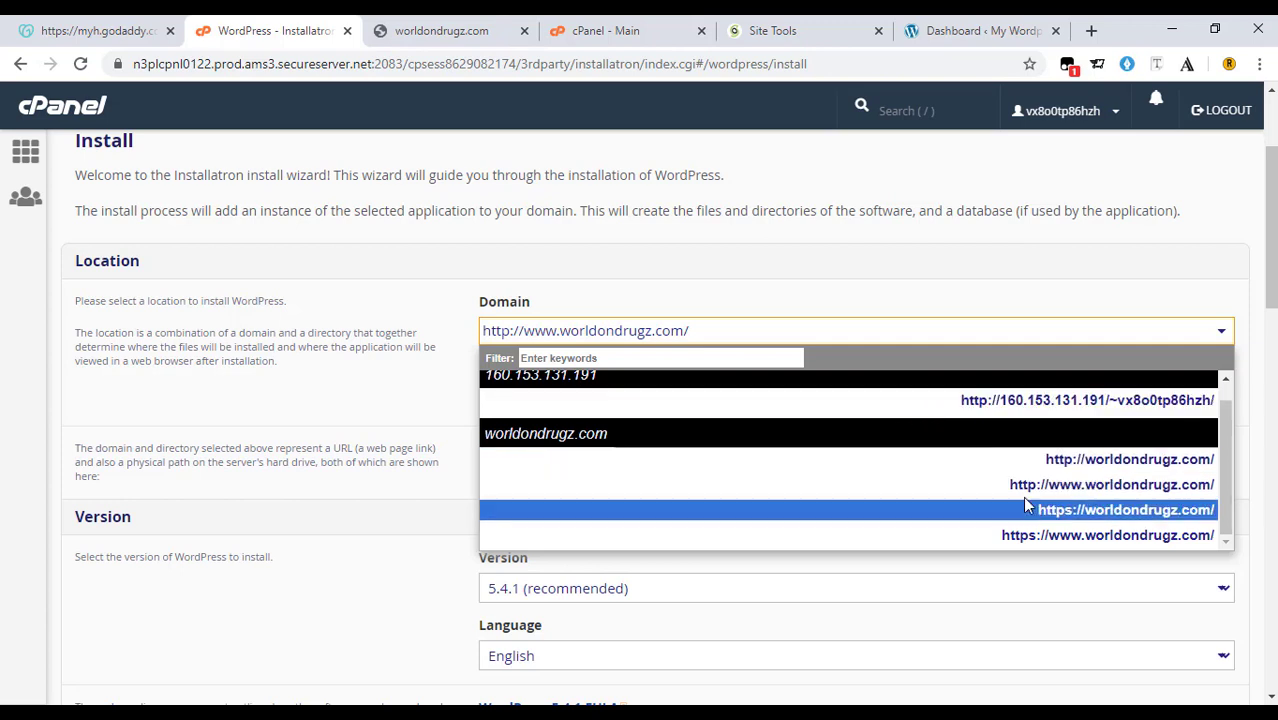
left_click(1102, 518)
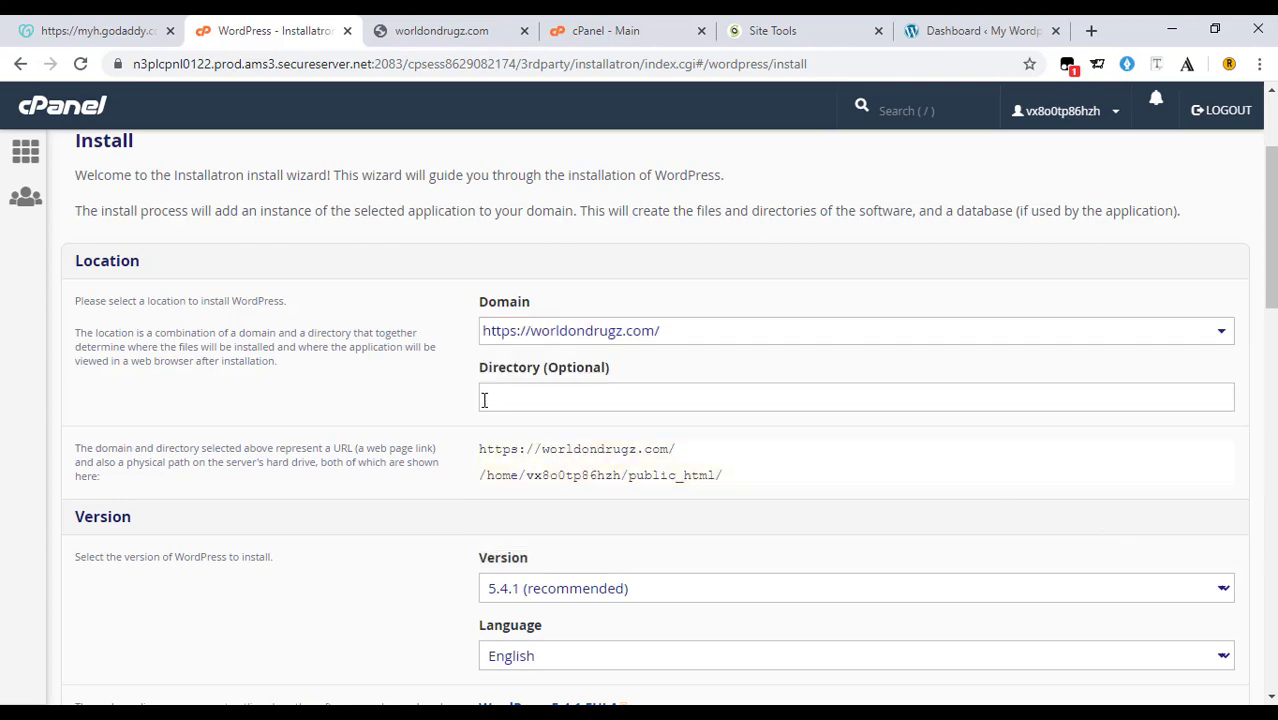
scroll(520, 350, "down", 1)
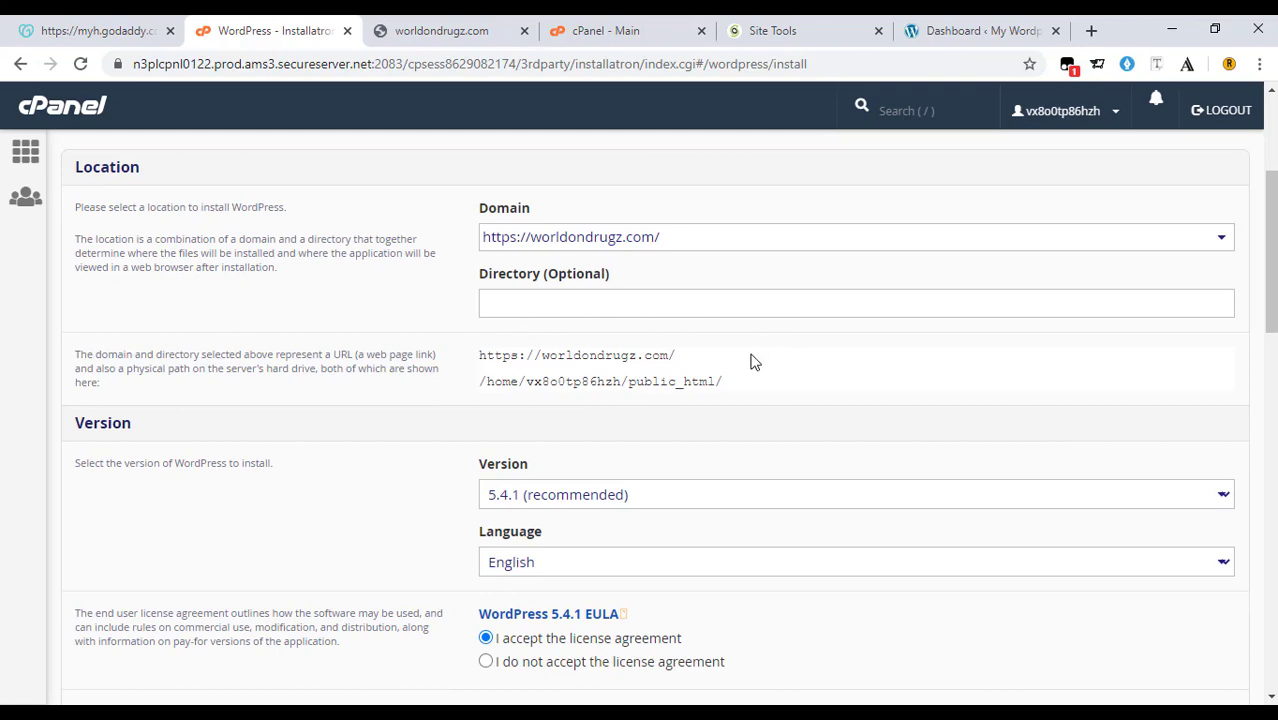
scroll(742, 360, "down", 4)
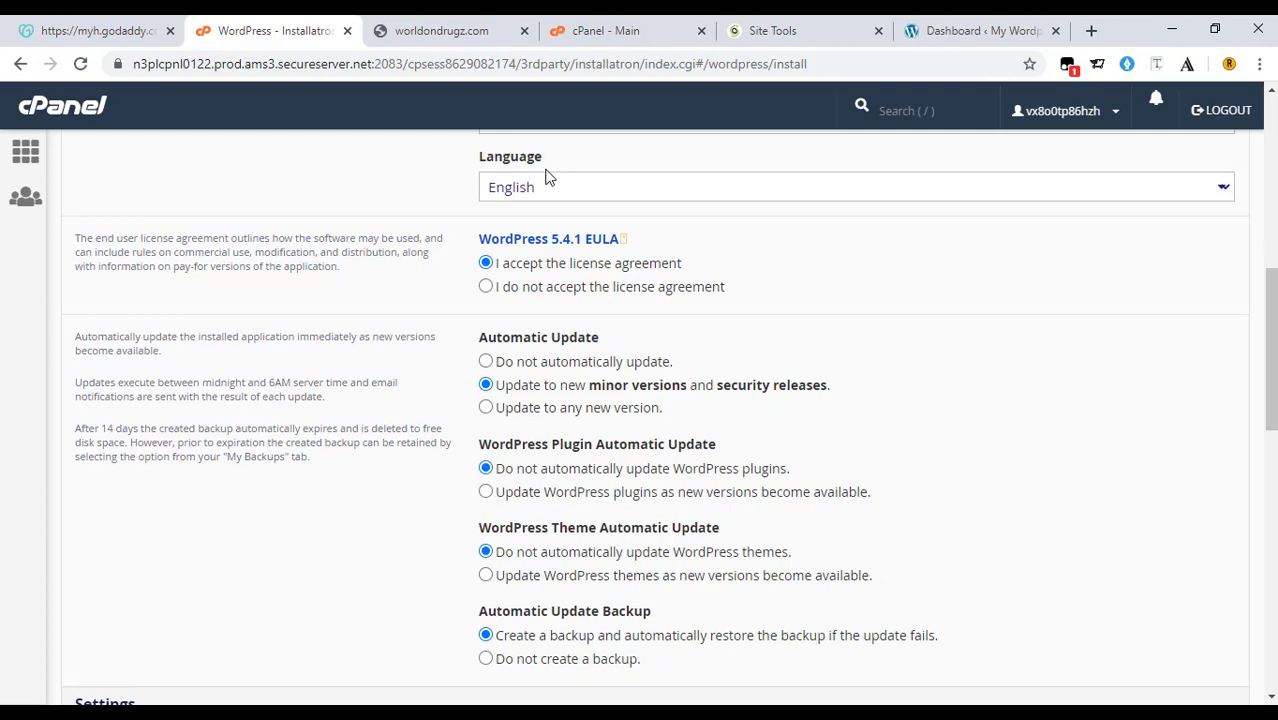
scroll(620, 345, "down", 5)
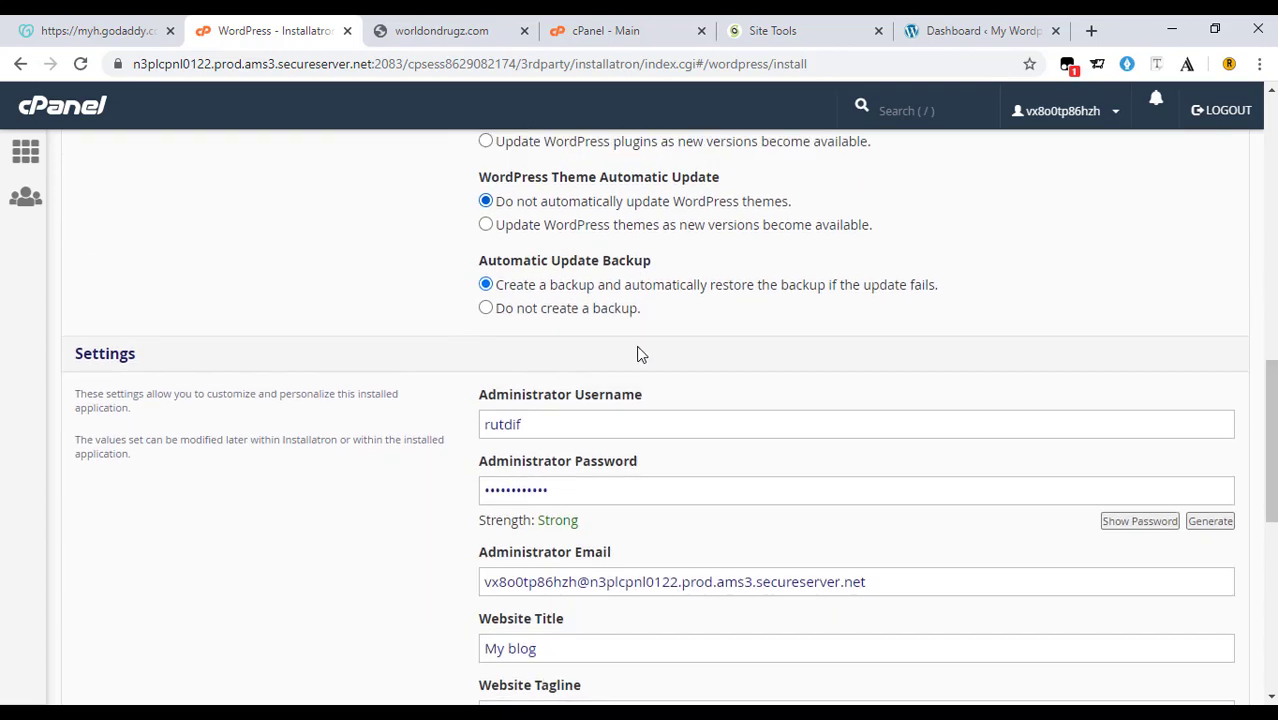
Set the admin username to 'admin', a new password, and the administrator's e-mail address.
left_click_drag(546, 310, 470, 322)
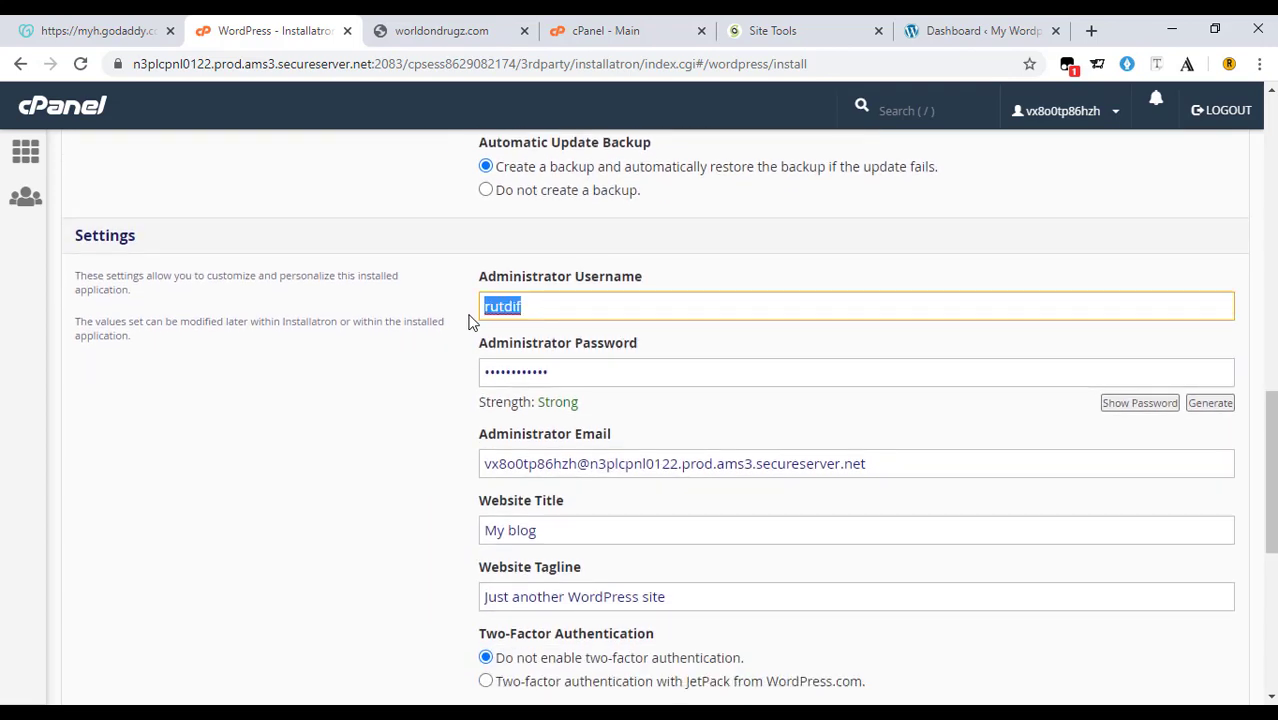
type("admin")
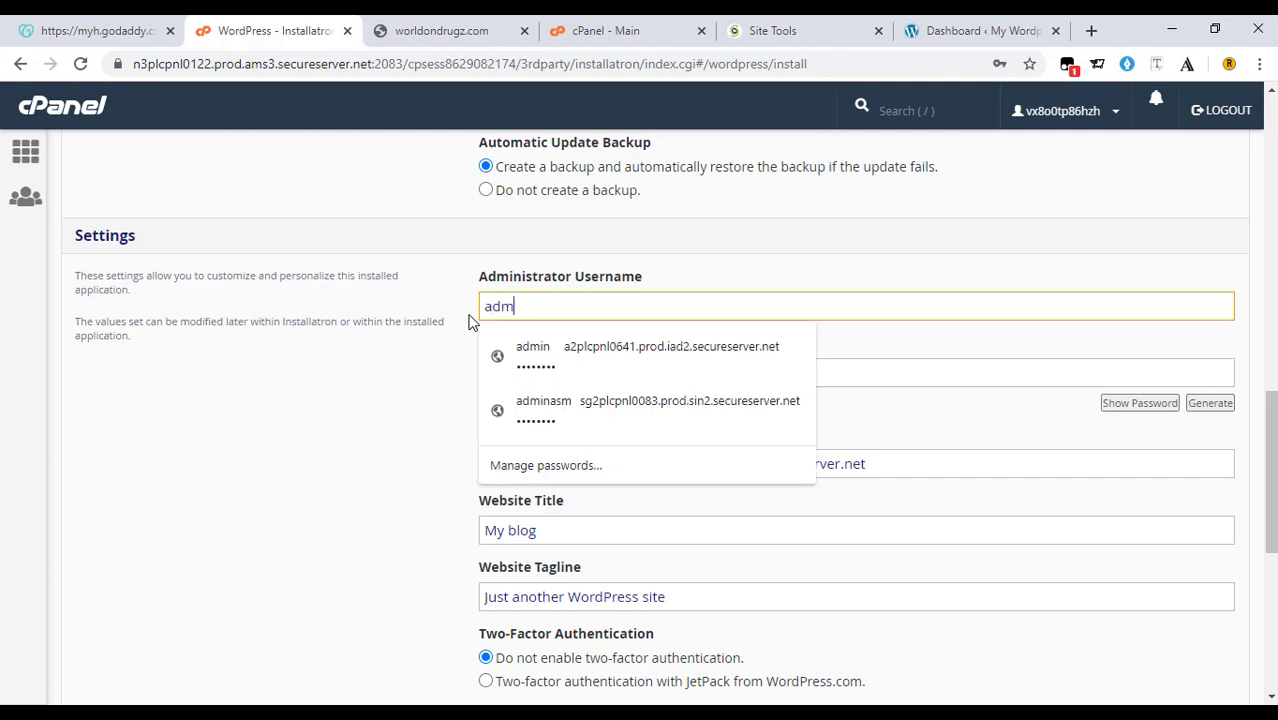
left_click(461, 342)
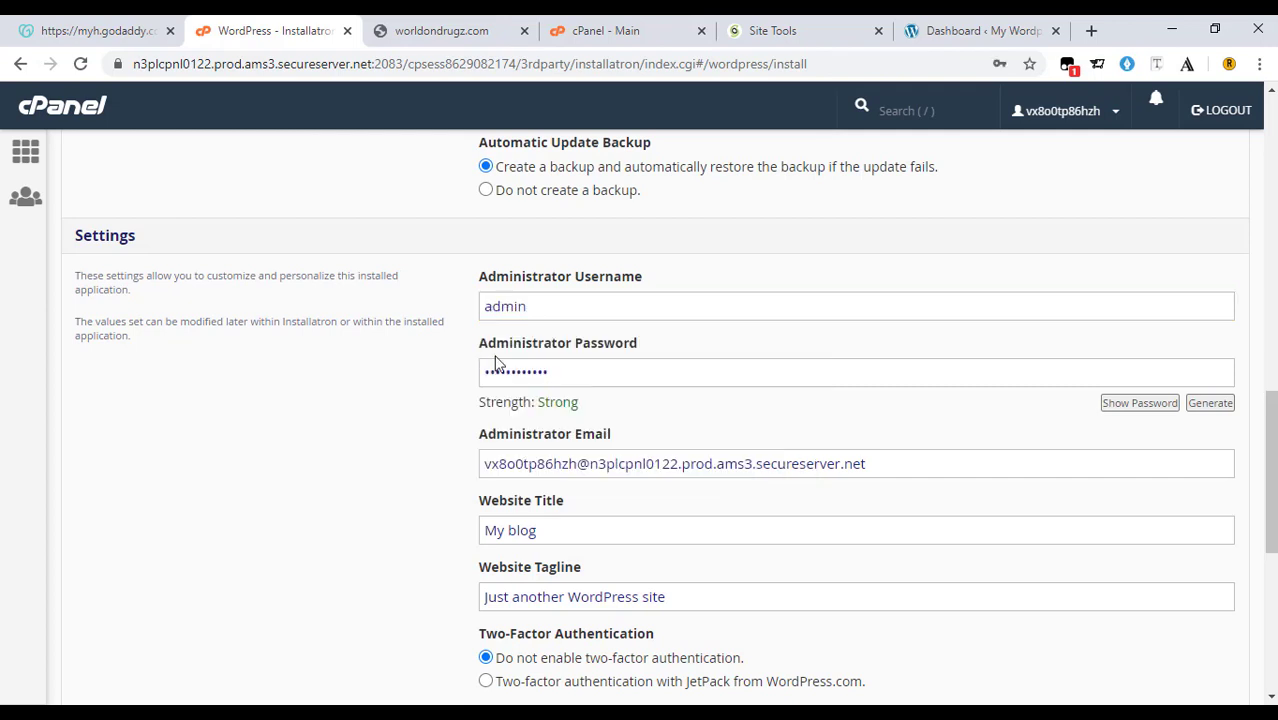
left_click_drag(574, 369, 479, 368)
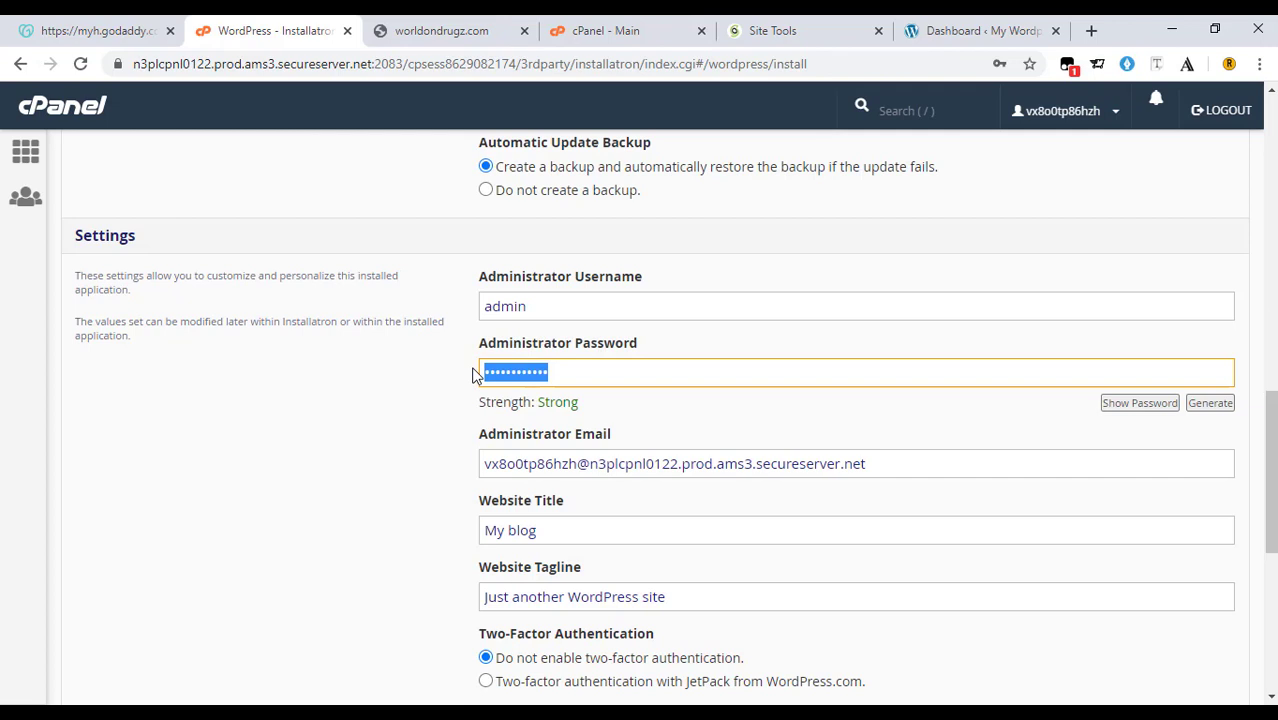
type("••••••")
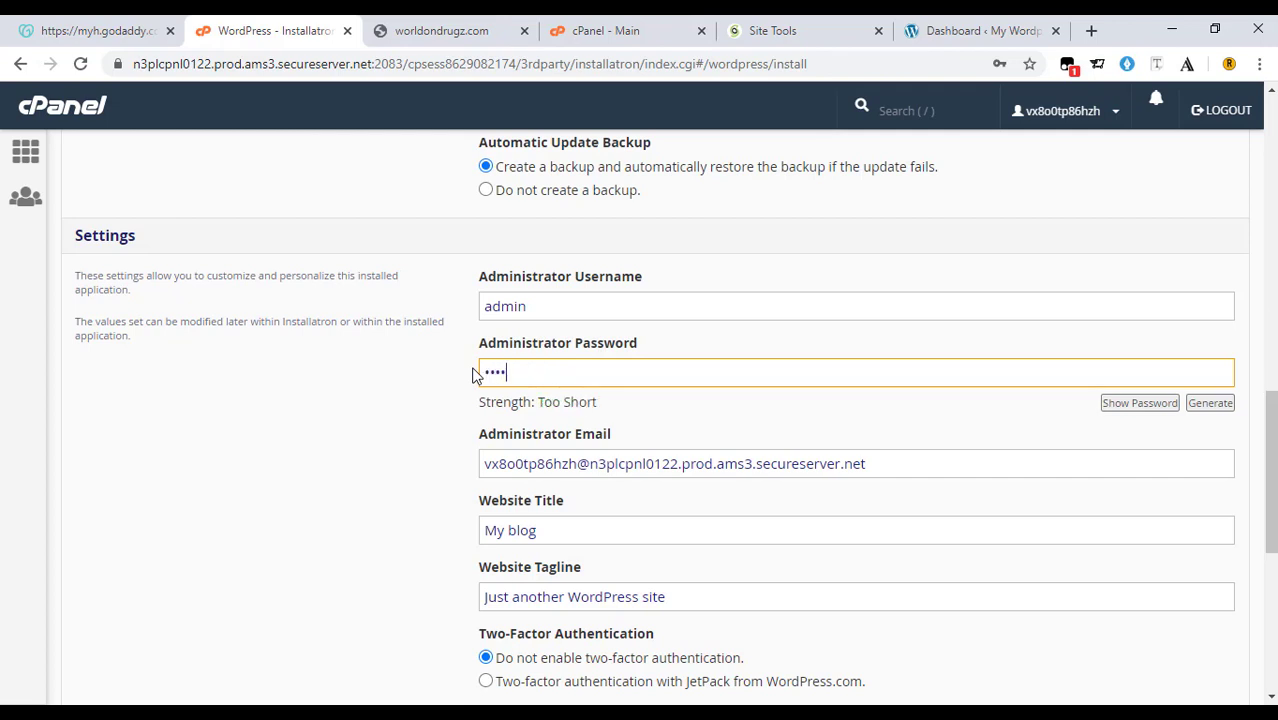
type("•••")
left_click_drag(868, 463, 437, 470)
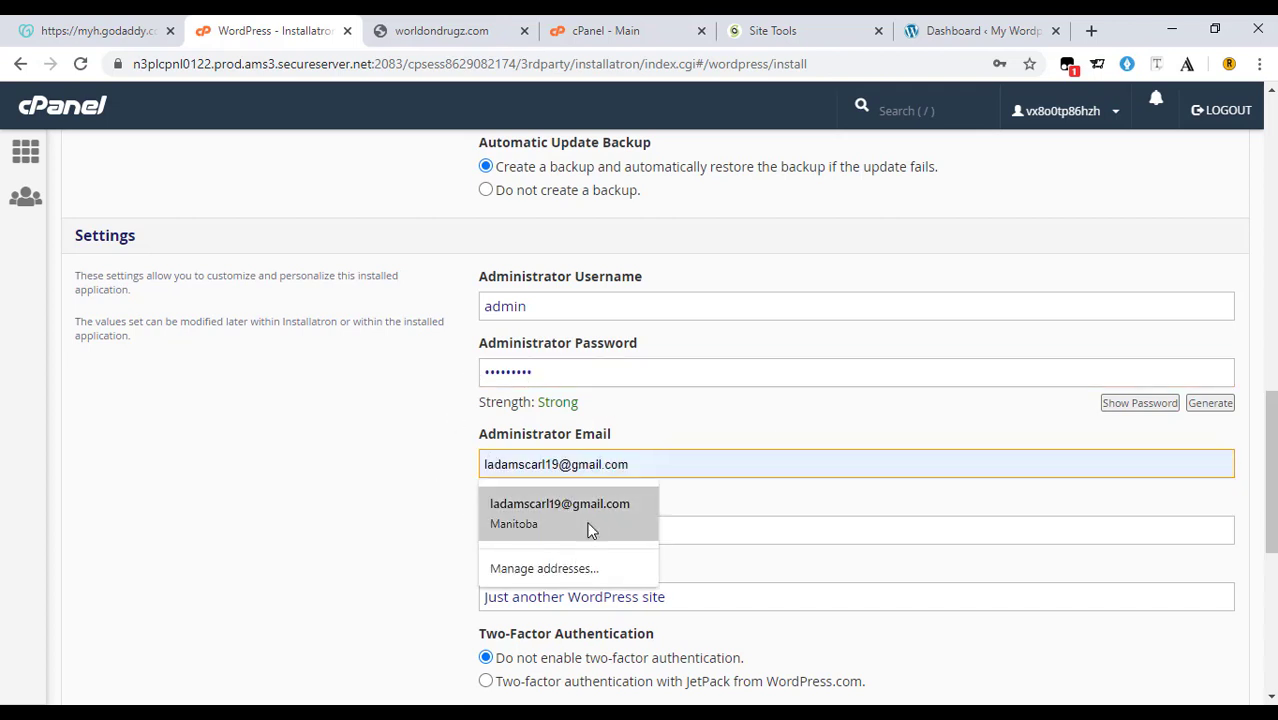
left_click(590, 530)
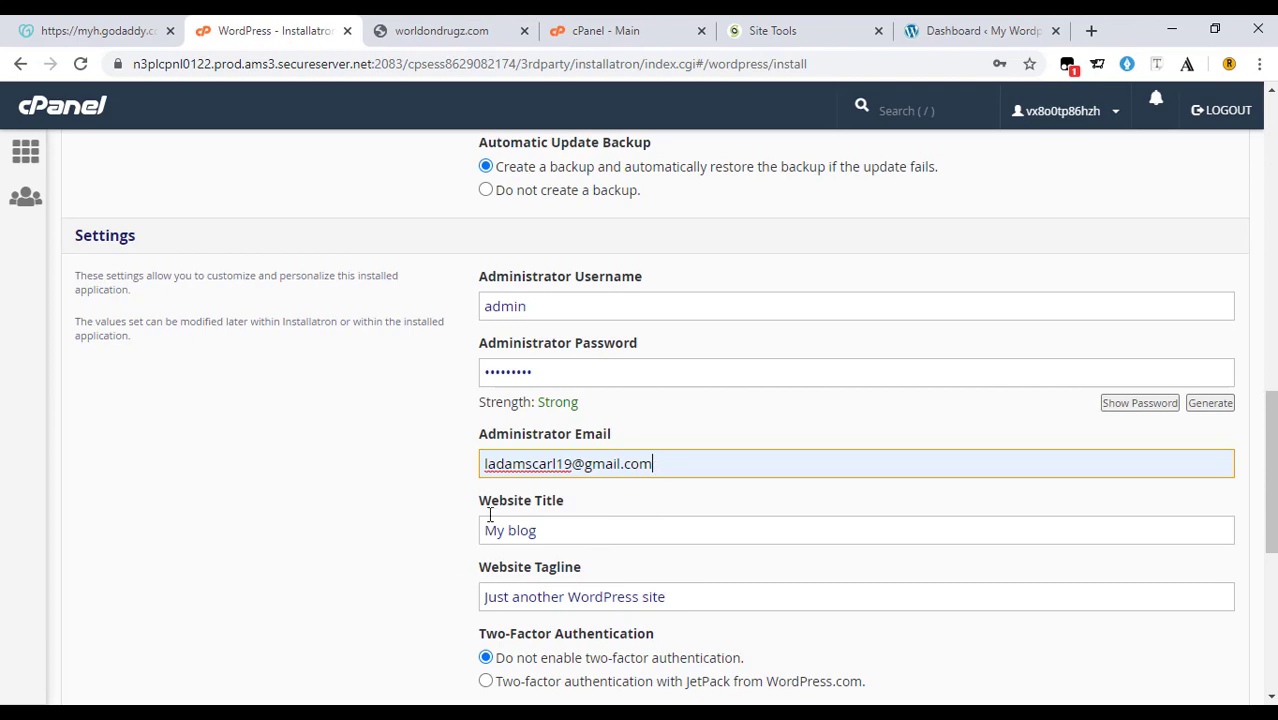
Submit the WordPress installation from the bottom of the Installatron form.
scroll(653, 528, "up", 1)
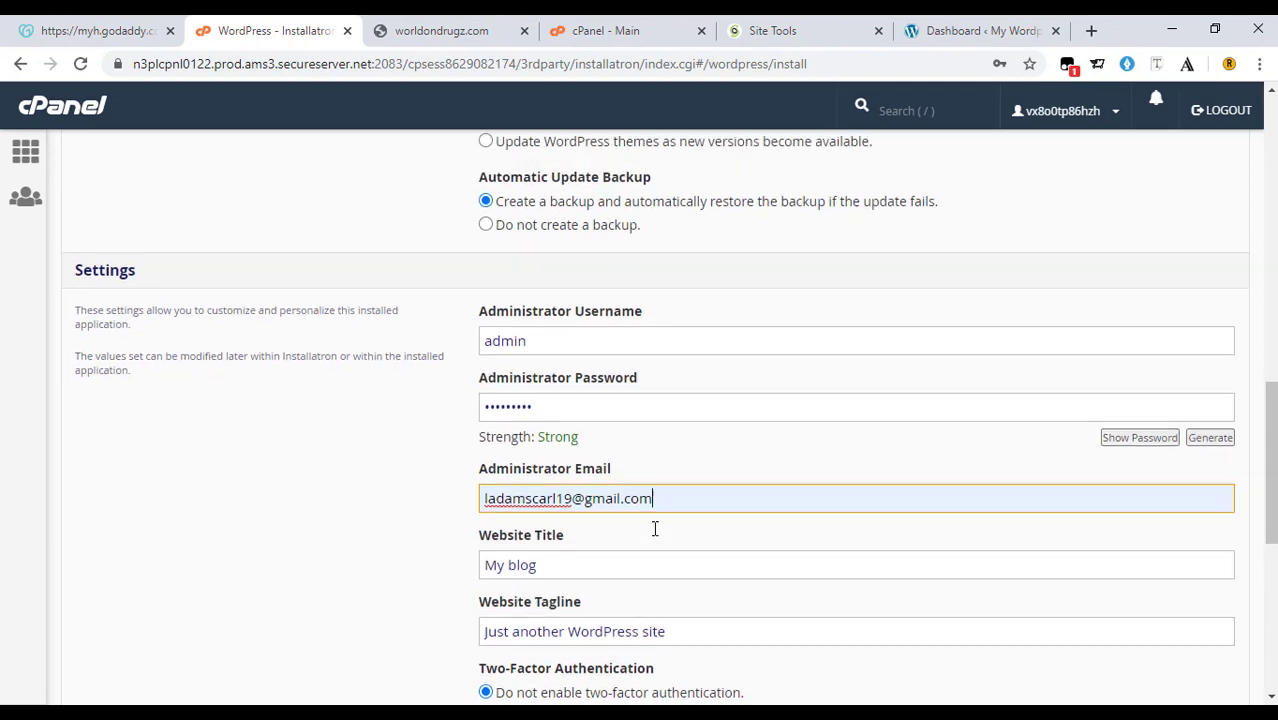
scroll(655, 529, "down", 1)
scroll(655, 528, "down", 3)
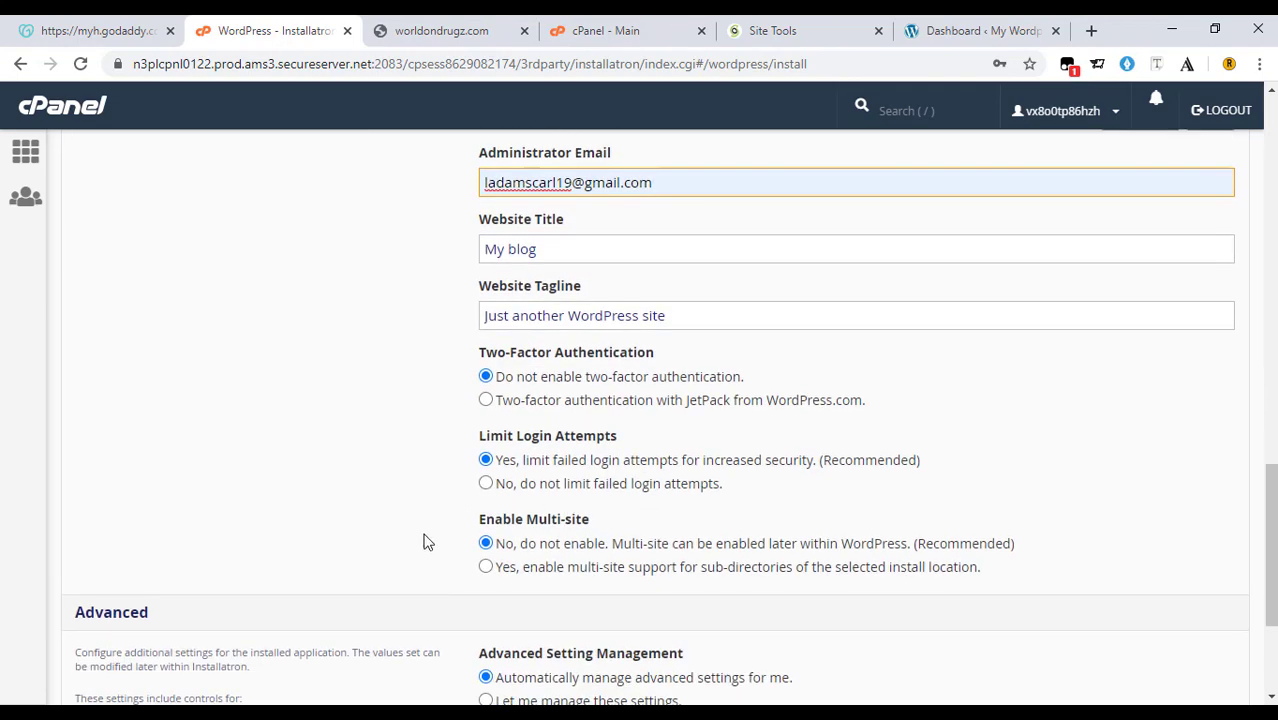
scroll(476, 487, "down", 2)
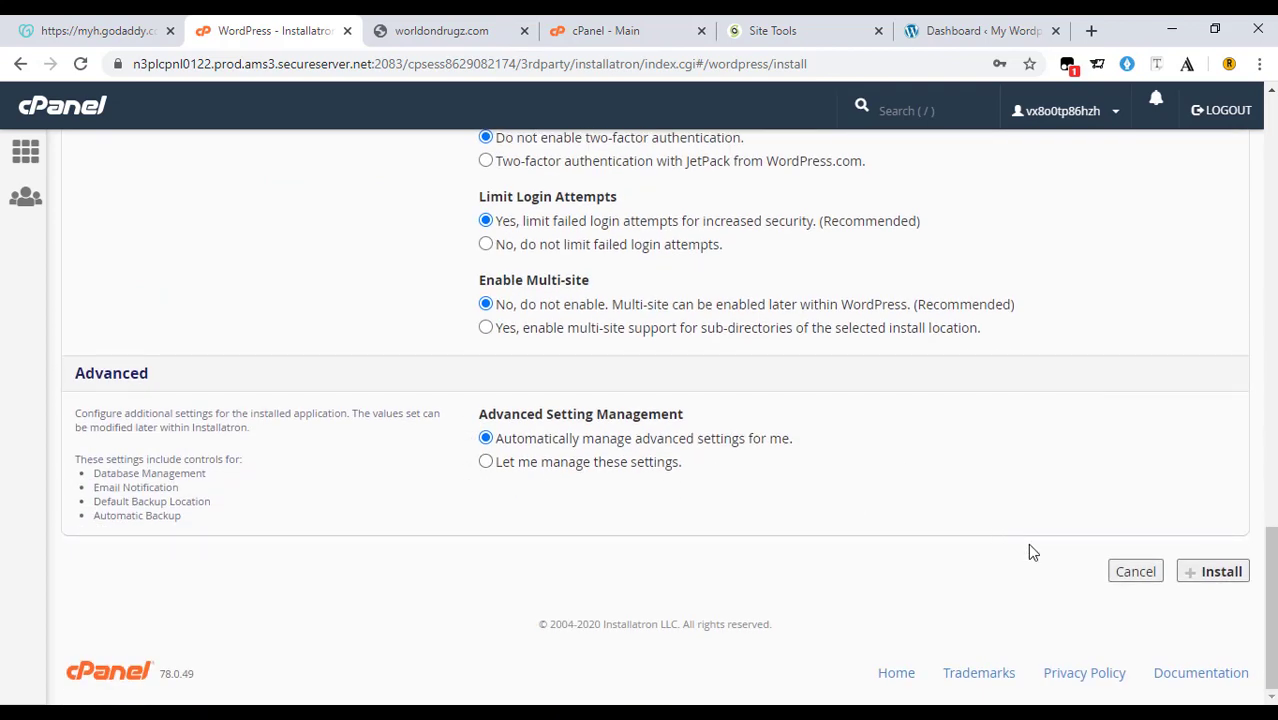
left_click(1209, 578)
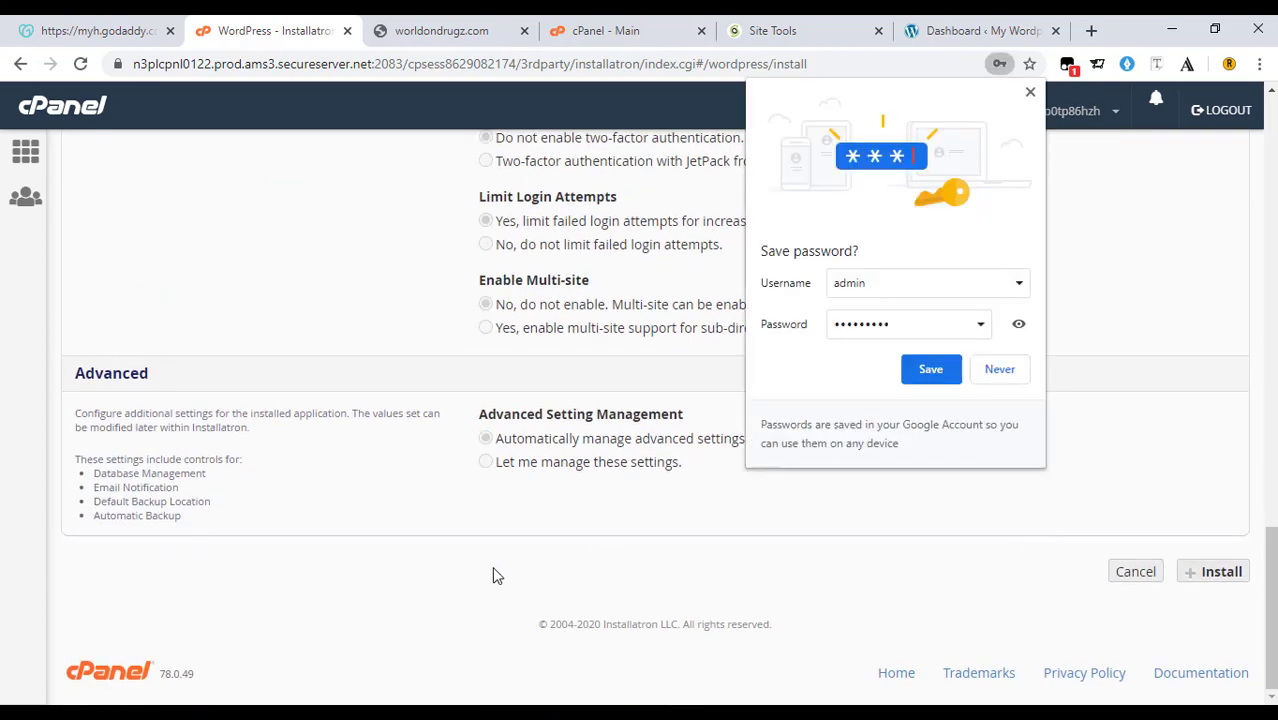
Save the admin login in Chrome, then open the installed worldondrugz.com site in a new tab.
left_click(920, 370)
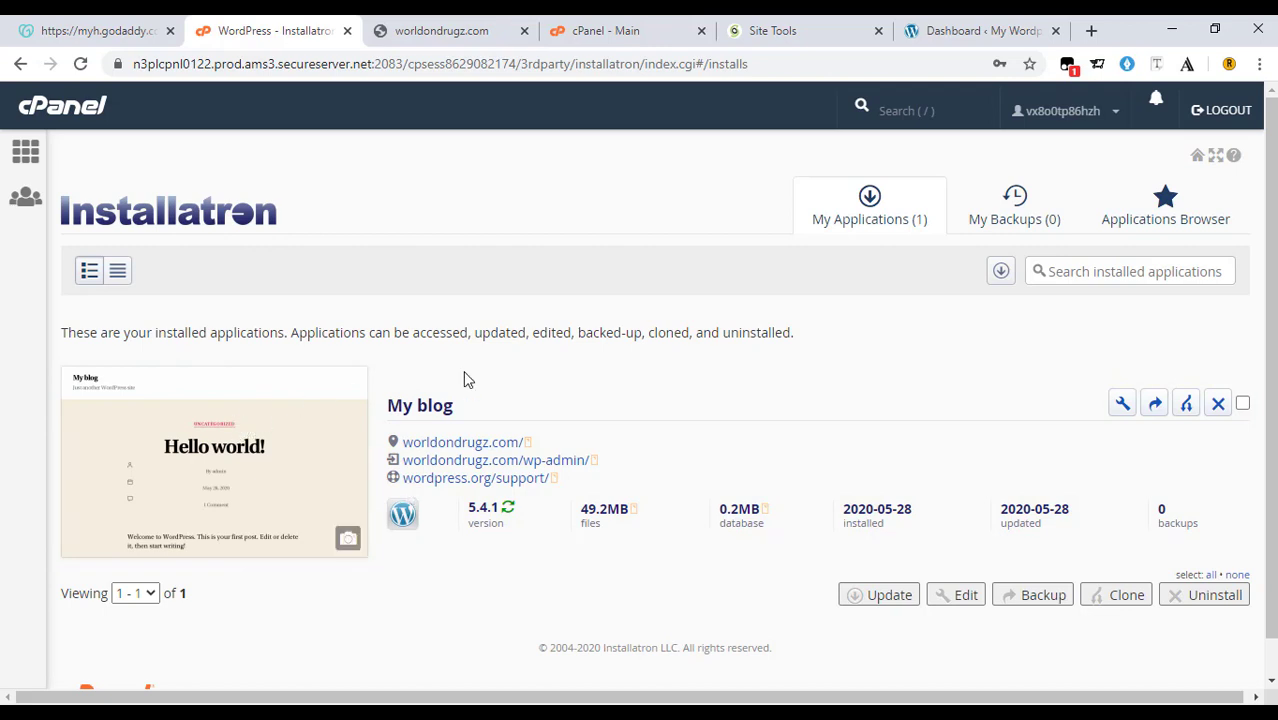
left_click(469, 448)
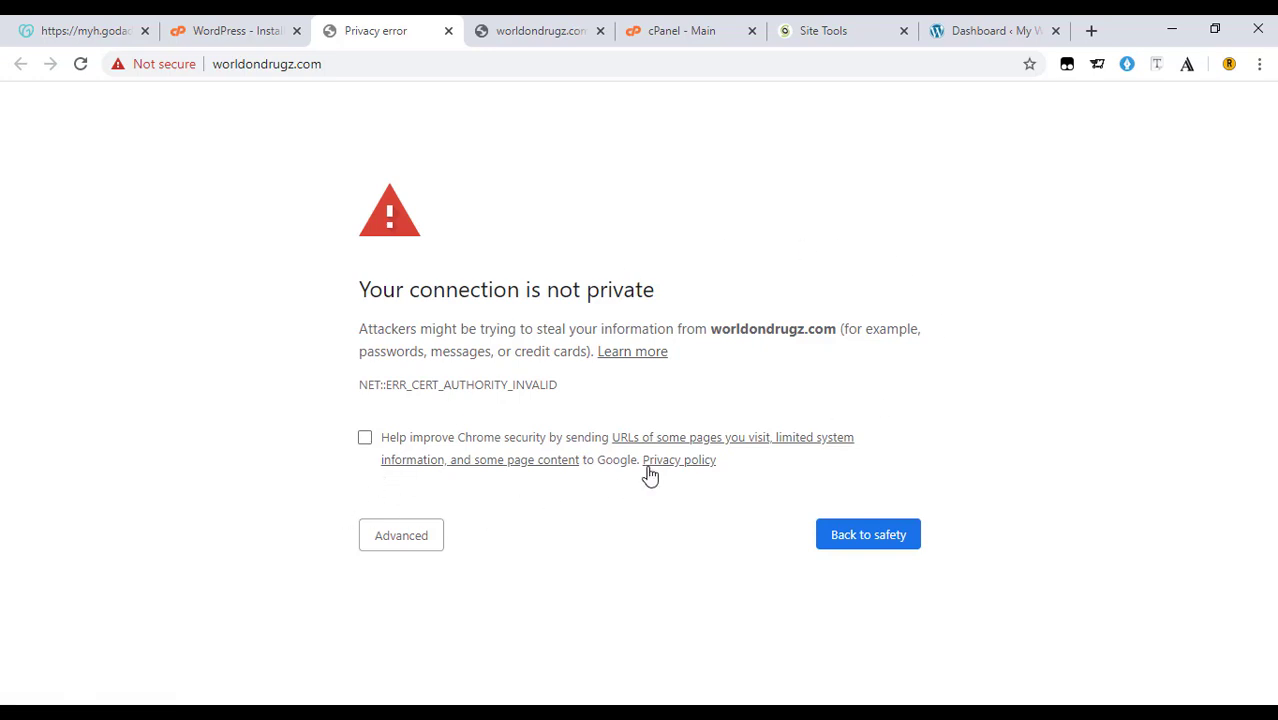
Bypass the certificate warning, browse the live worldondrugz.com My blog homepage, then return to Installatron's installs list.
left_click(410, 538)
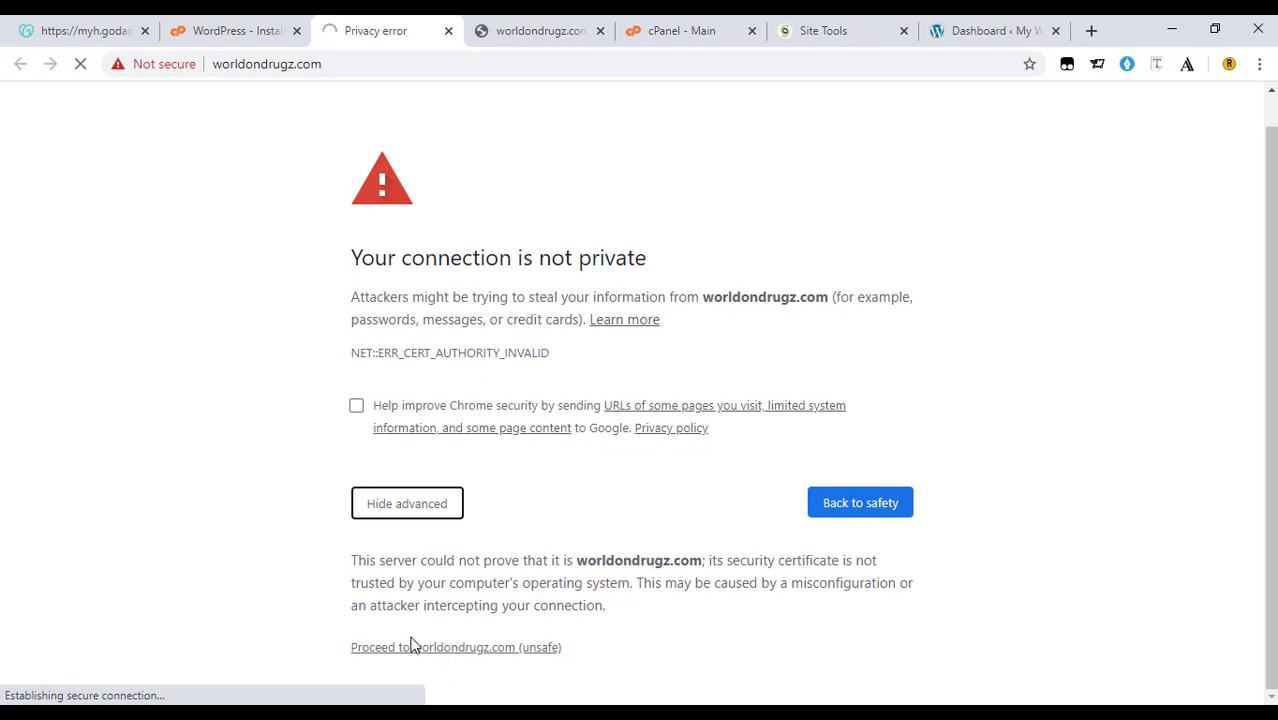
left_click(414, 659)
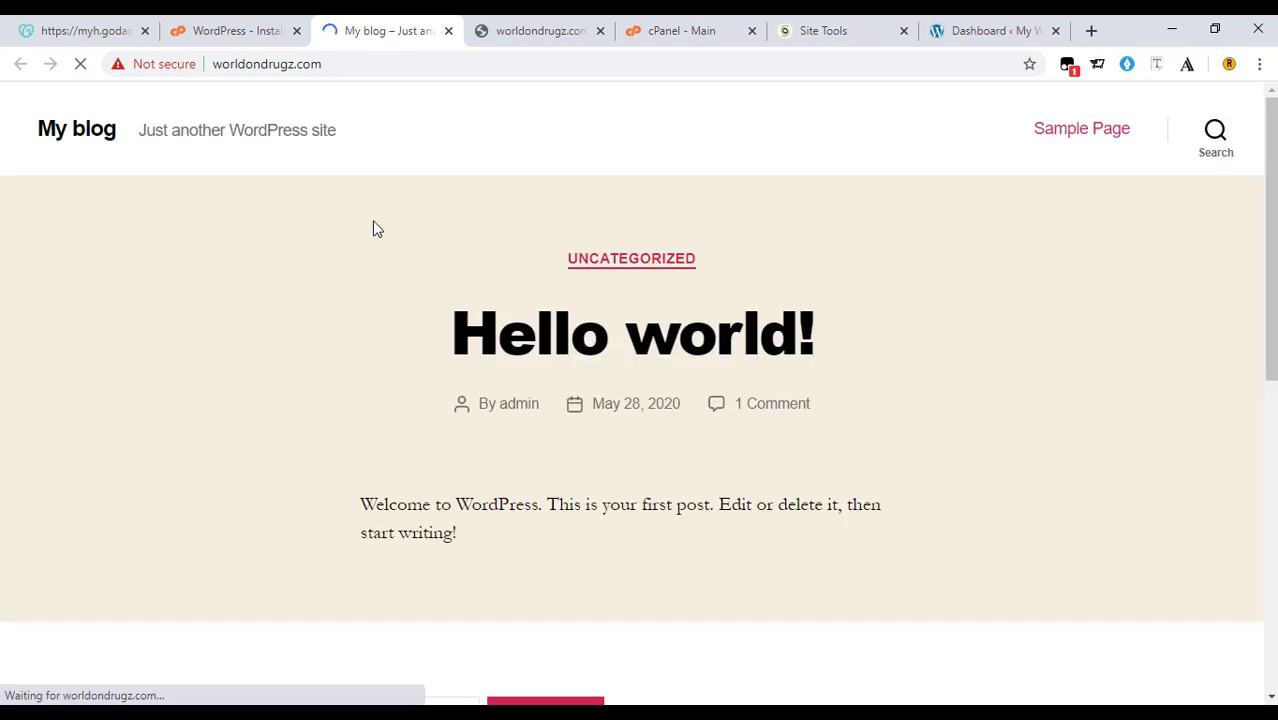
scroll(935, 250, "down", 1)
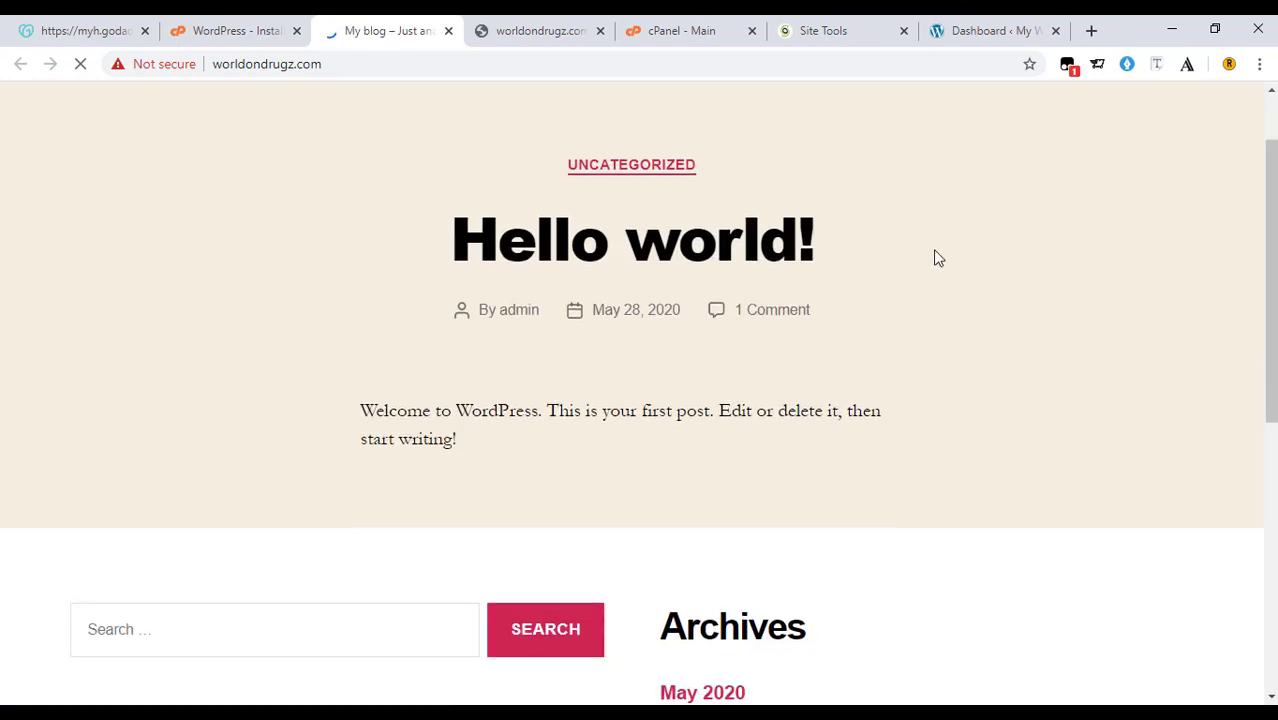
scroll(497, 362, "up", 1)
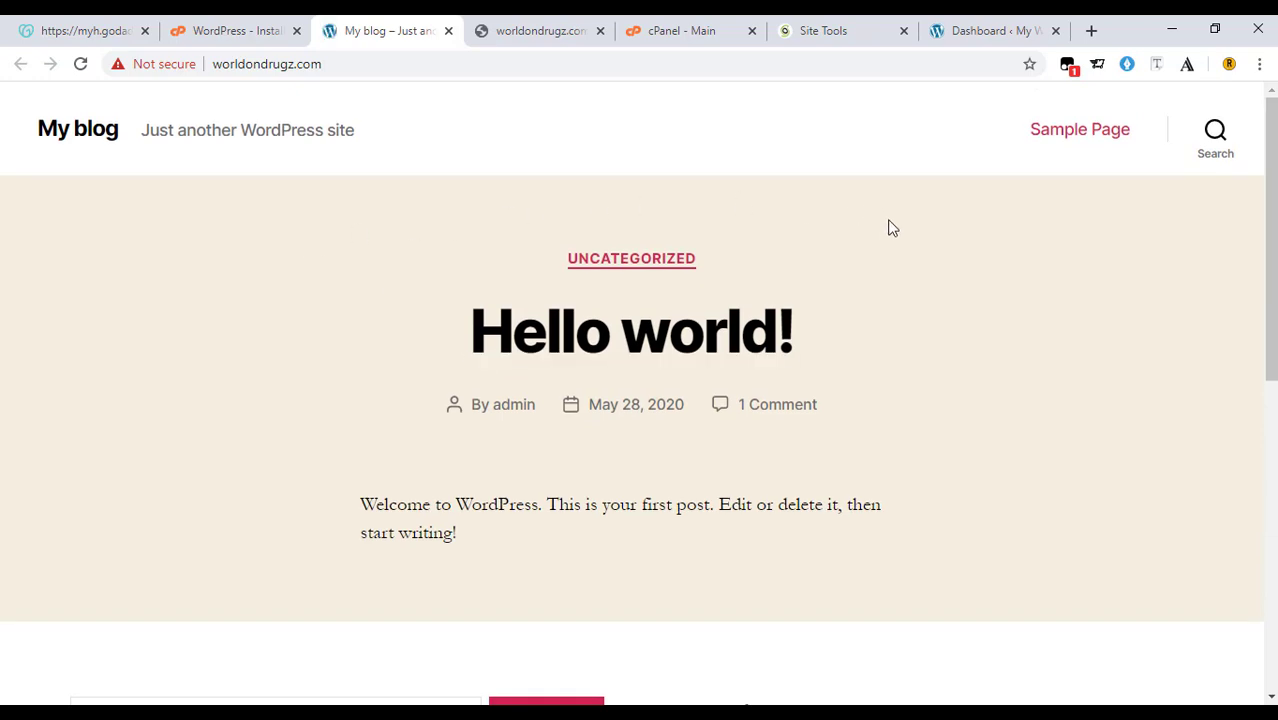
scroll(918, 326, "down", 1)
scroll(919, 331, "down", 5)
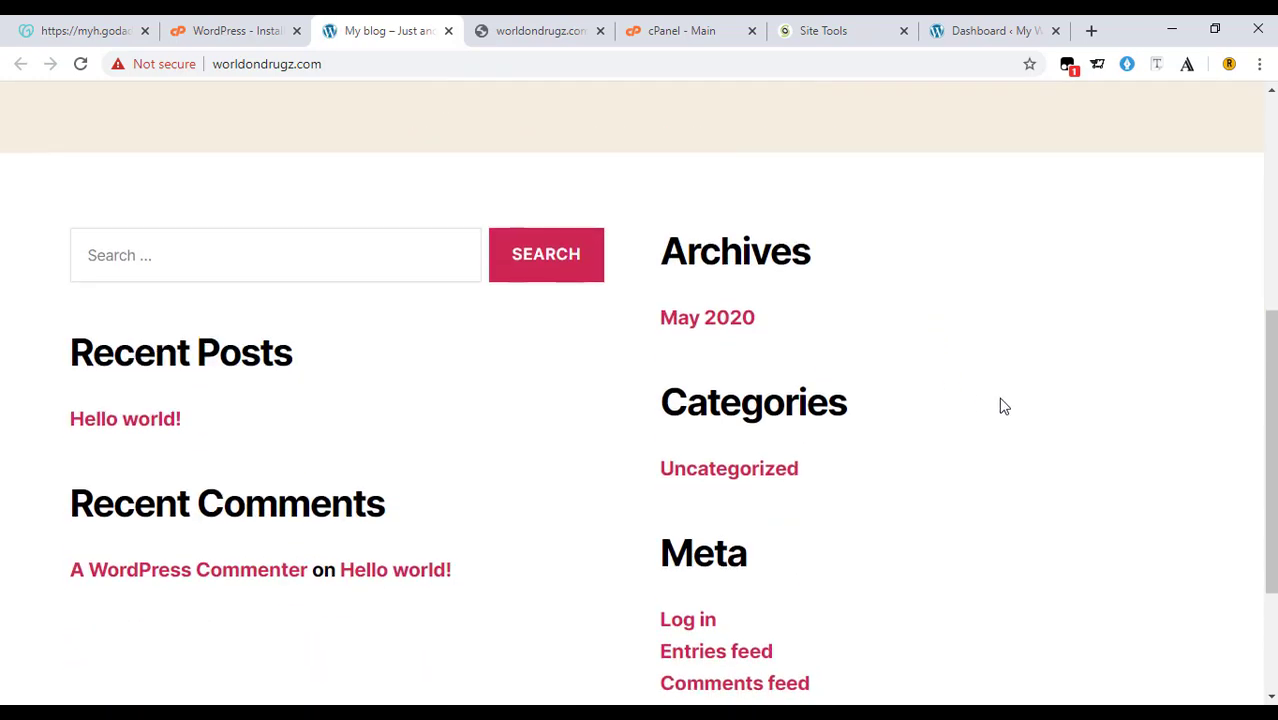
scroll(807, 399, "up", 6)
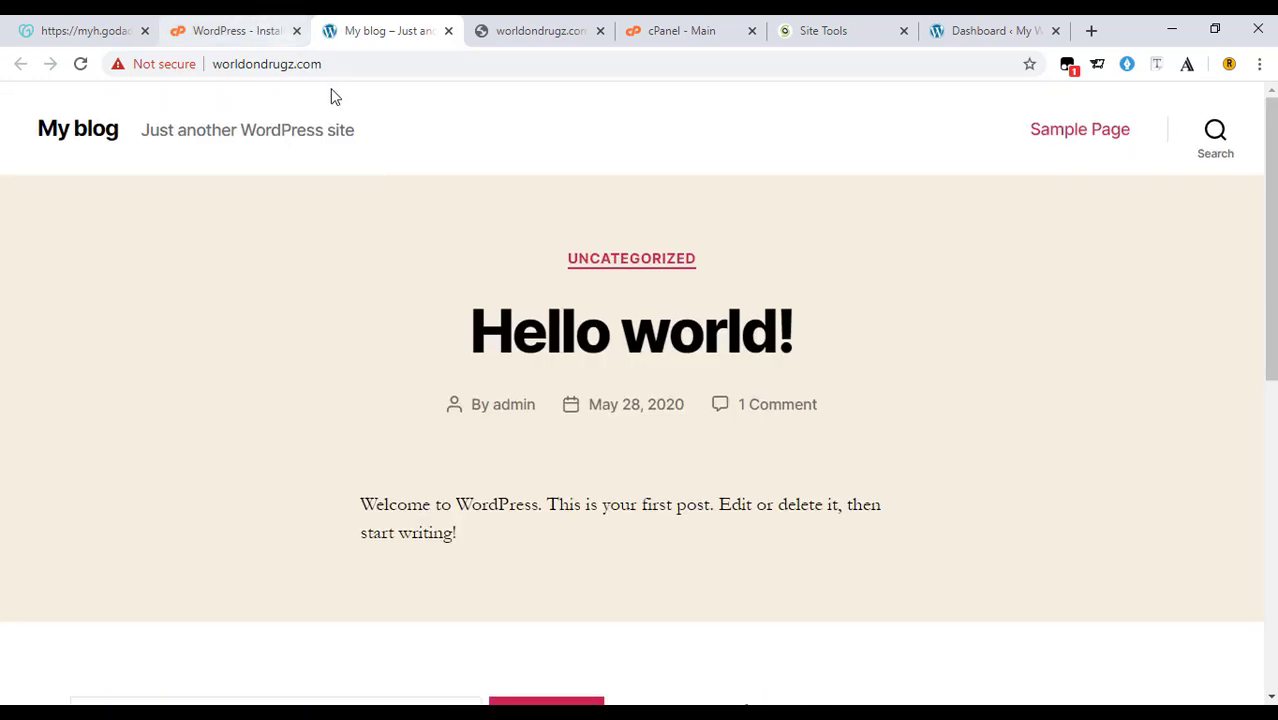
left_click(250, 28)
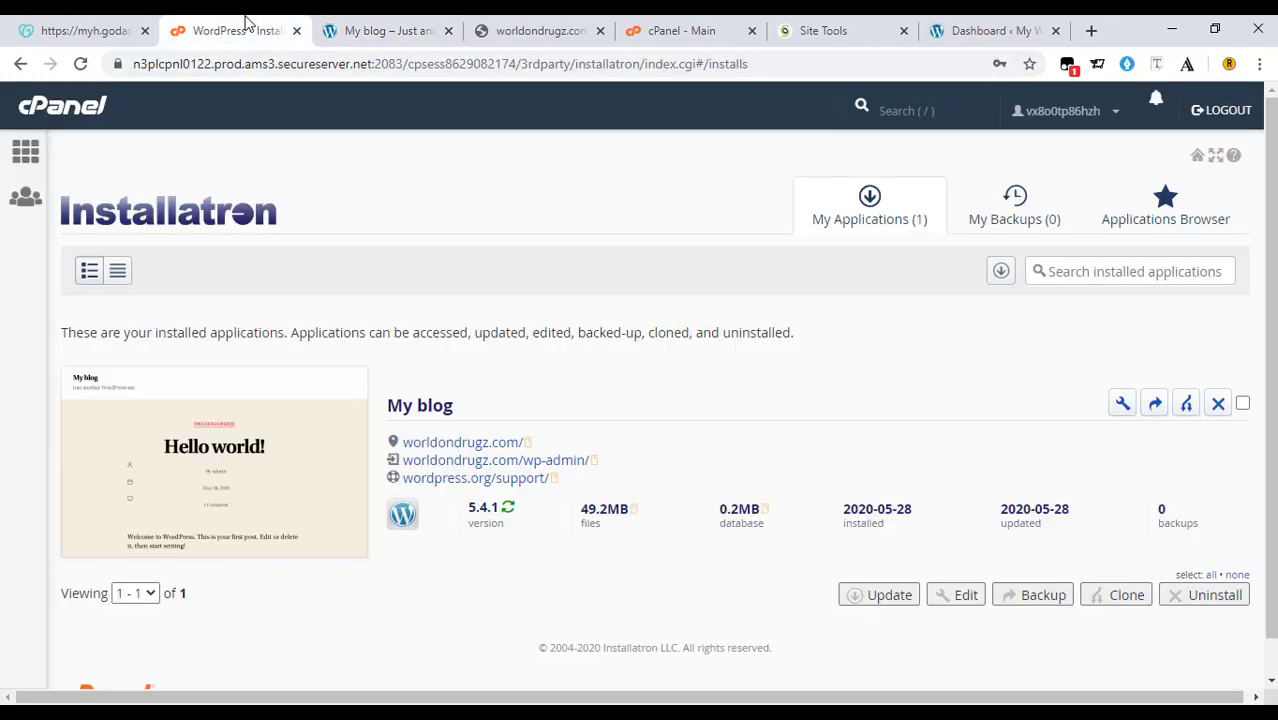
scroll(565, 326, "down", 1)
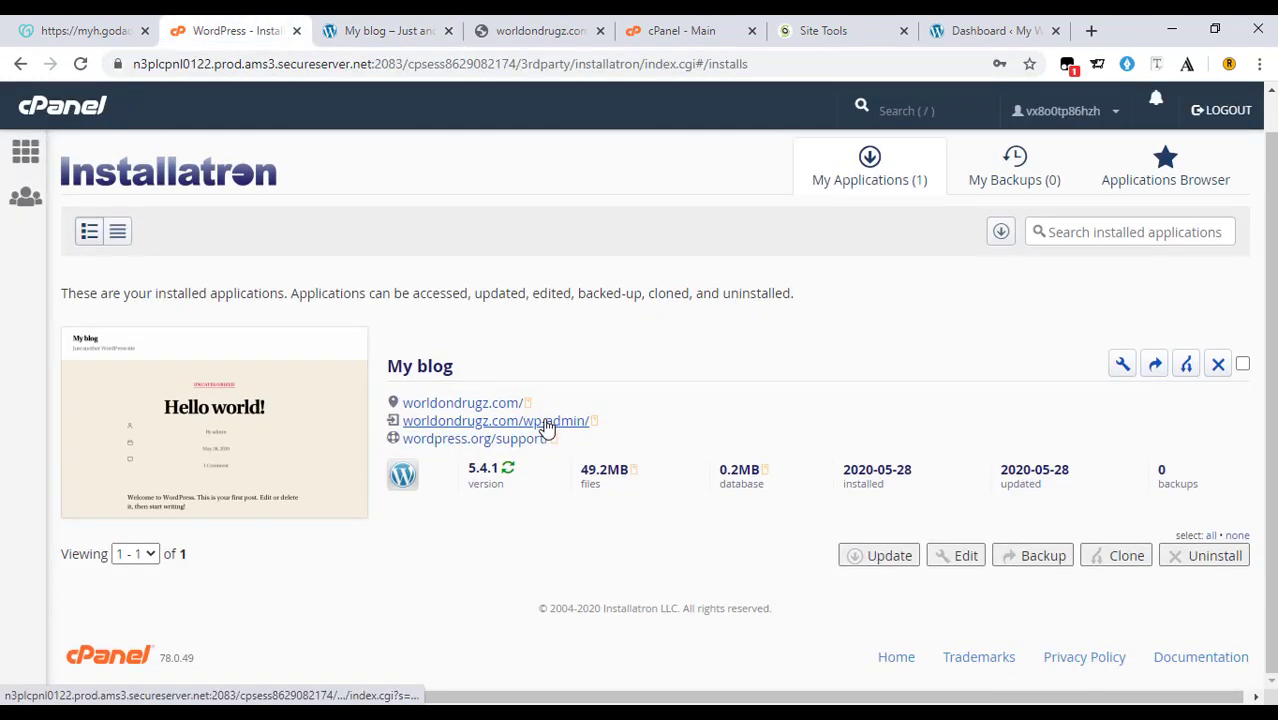
Open worldondrugz.com/wp-admin/ from Installatron and look over the dashboard sidebar menu.
left_click(533, 424)
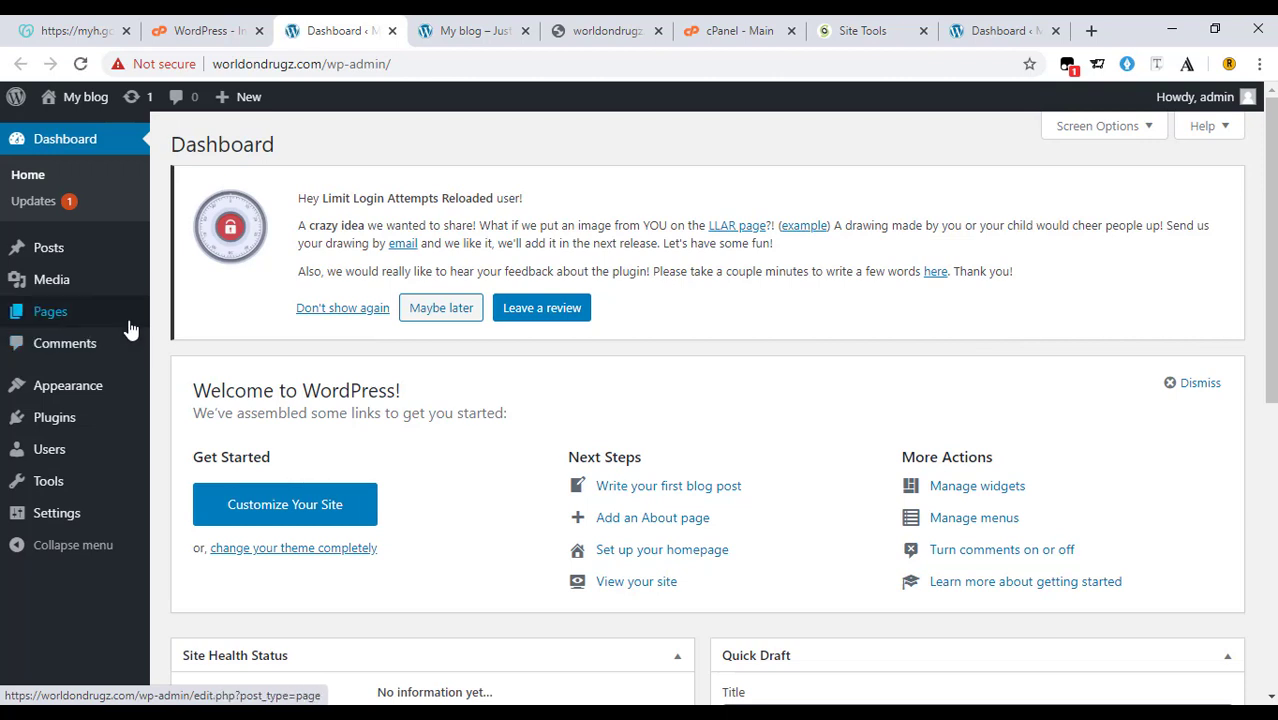
mouse_move(130, 330)
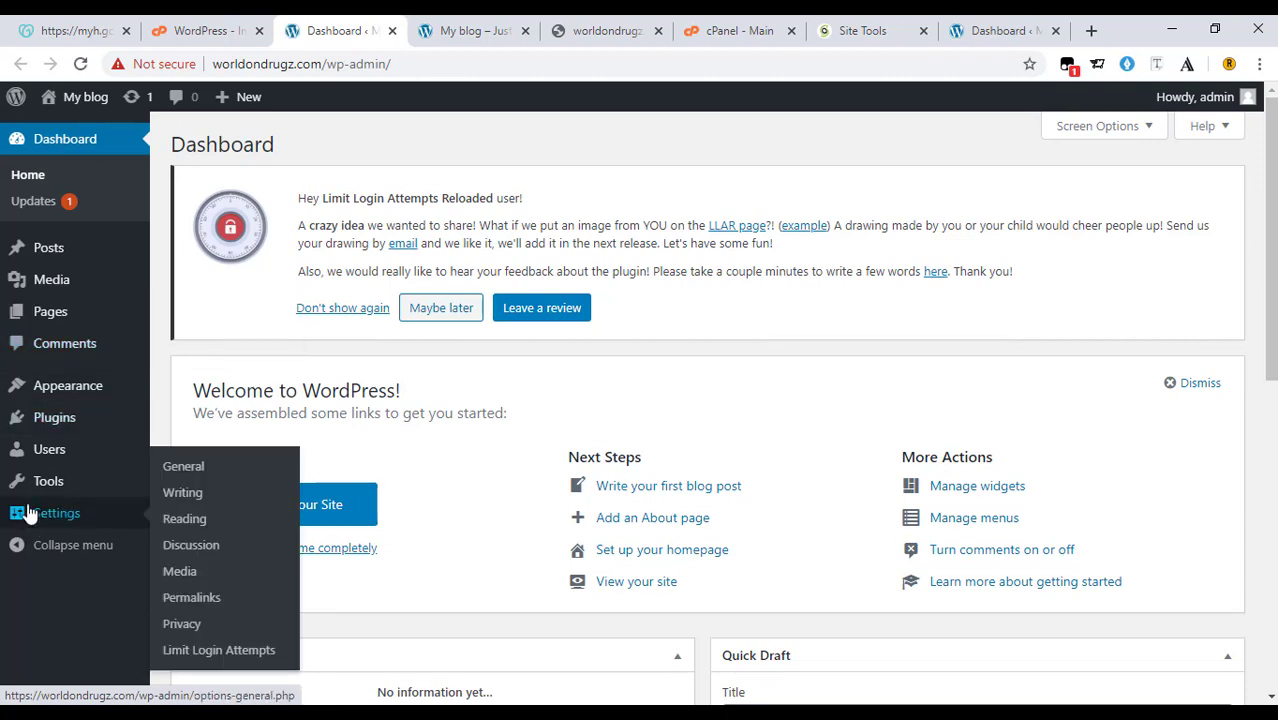
mouse_move(32, 498)
mouse_move(113, 425)
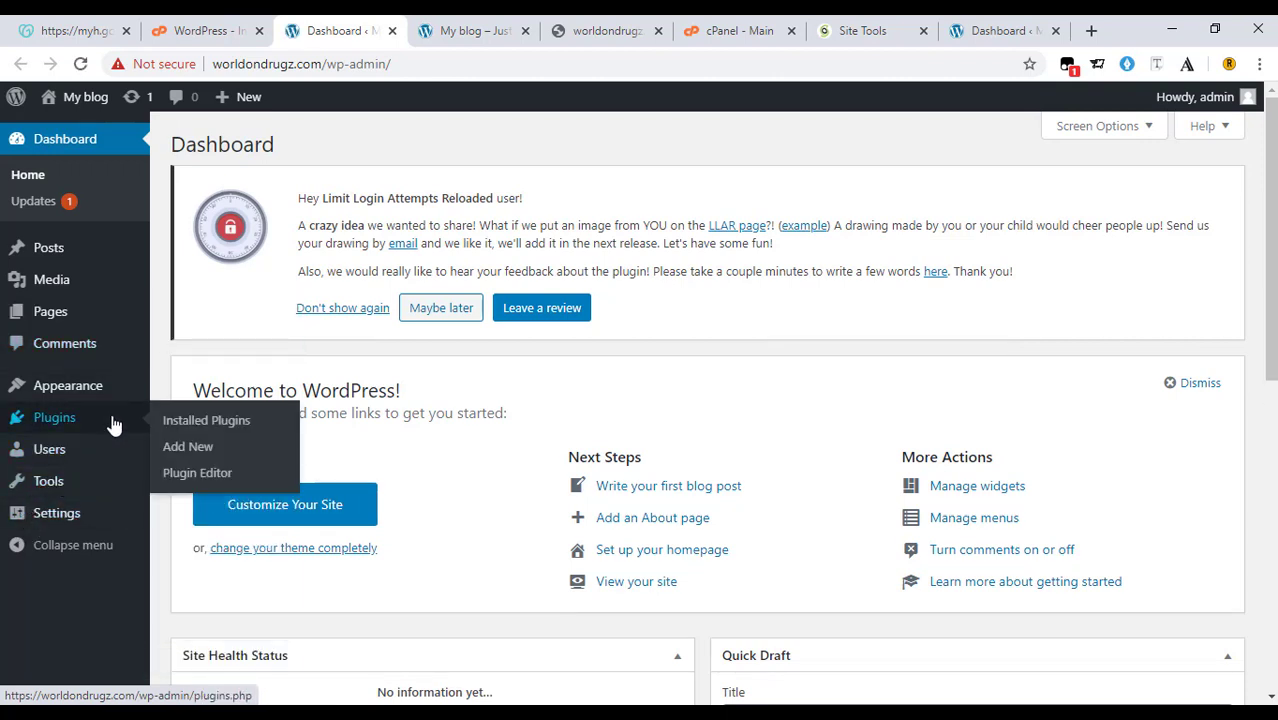
mouse_move(108, 296)
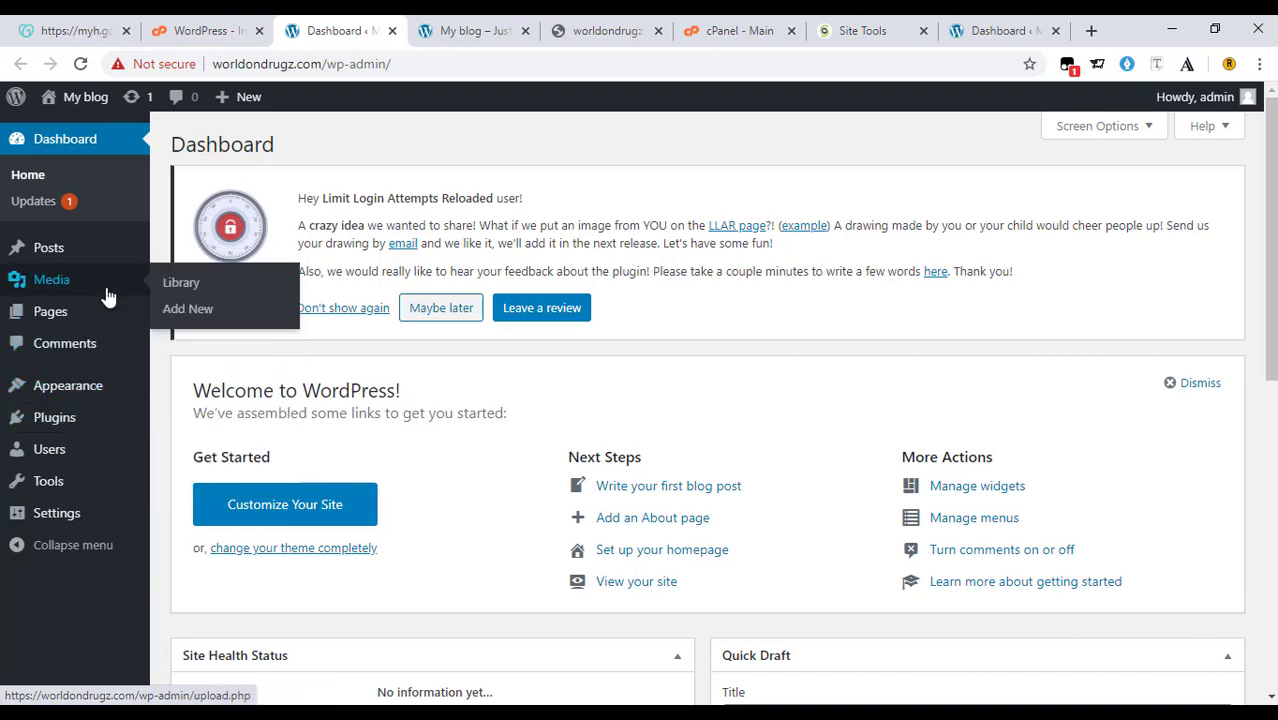
mouse_move(111, 251)
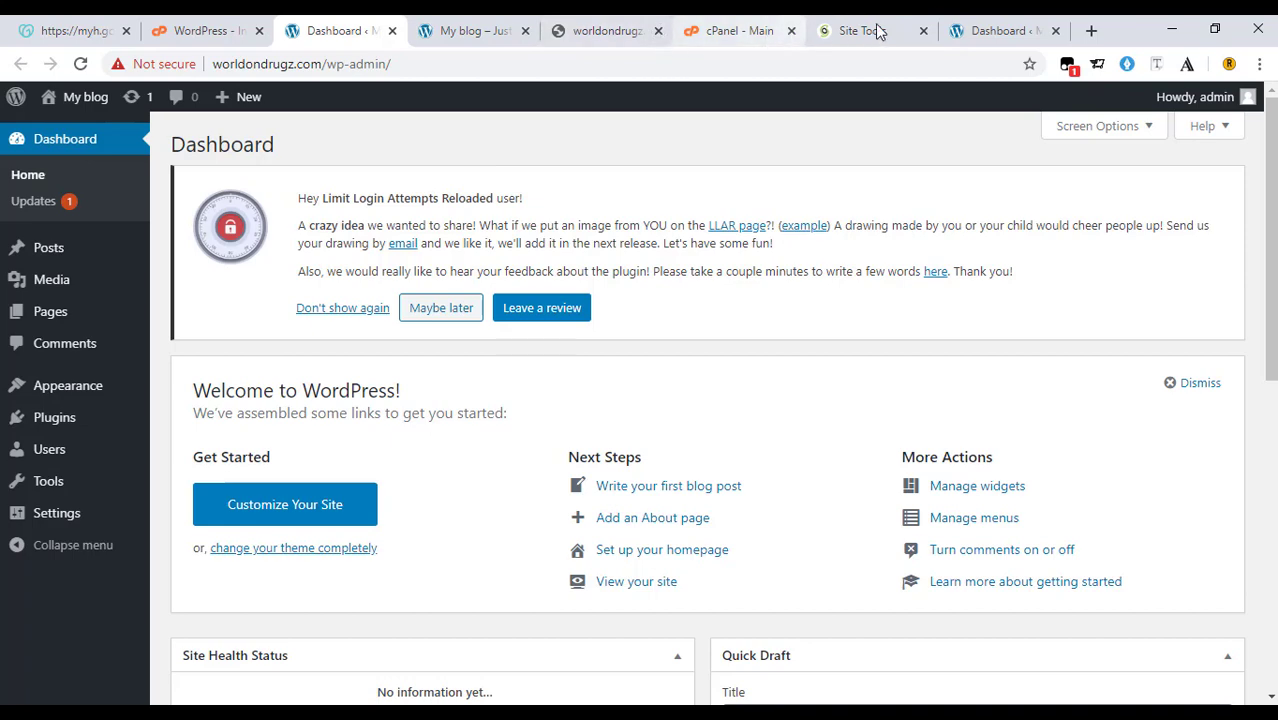
Check the fastswitchng.com dashboard, close the stale worldondrugz.com parked-page tab, and return to its WordPress dashboard.
left_click(978, 22)
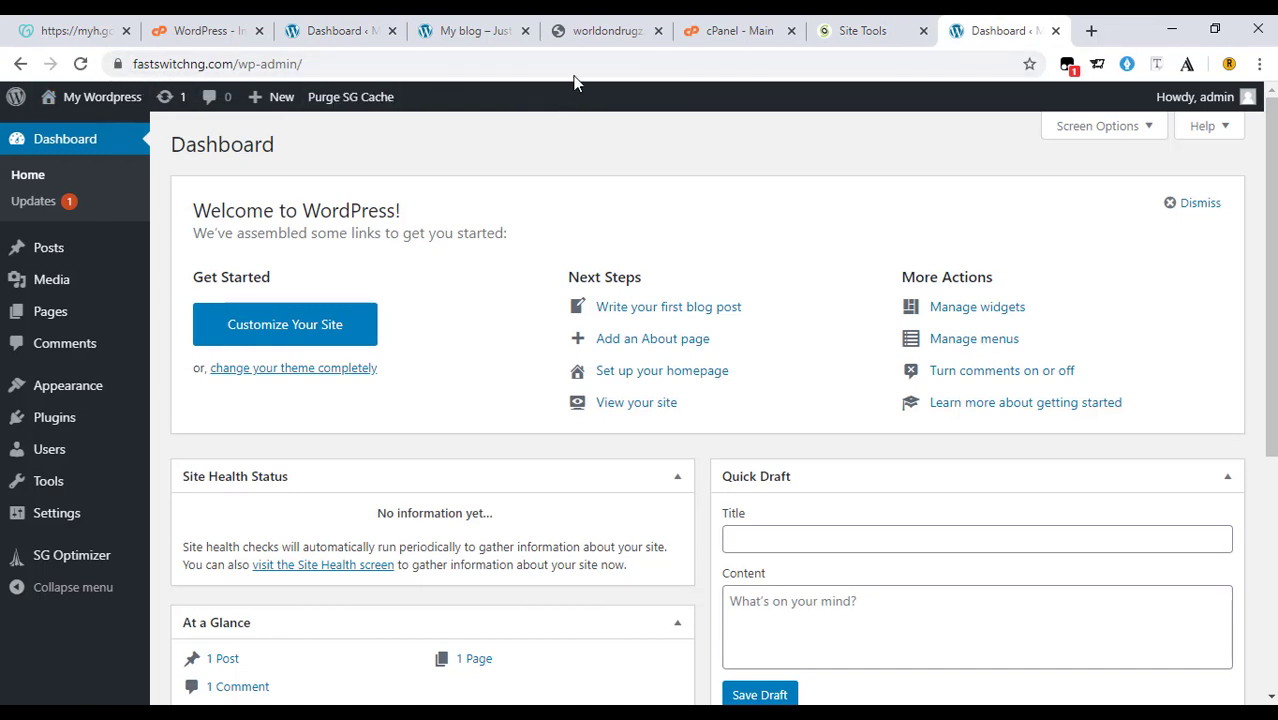
left_click(572, 27)
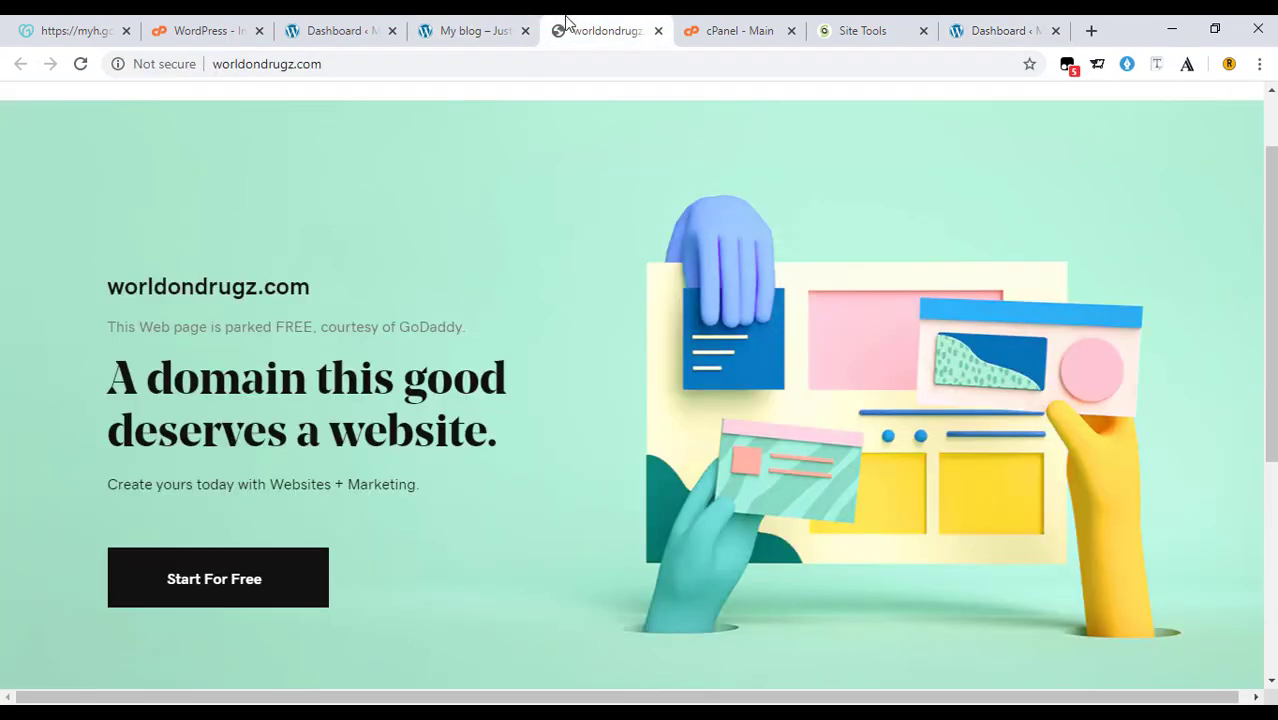
left_click(657, 31)
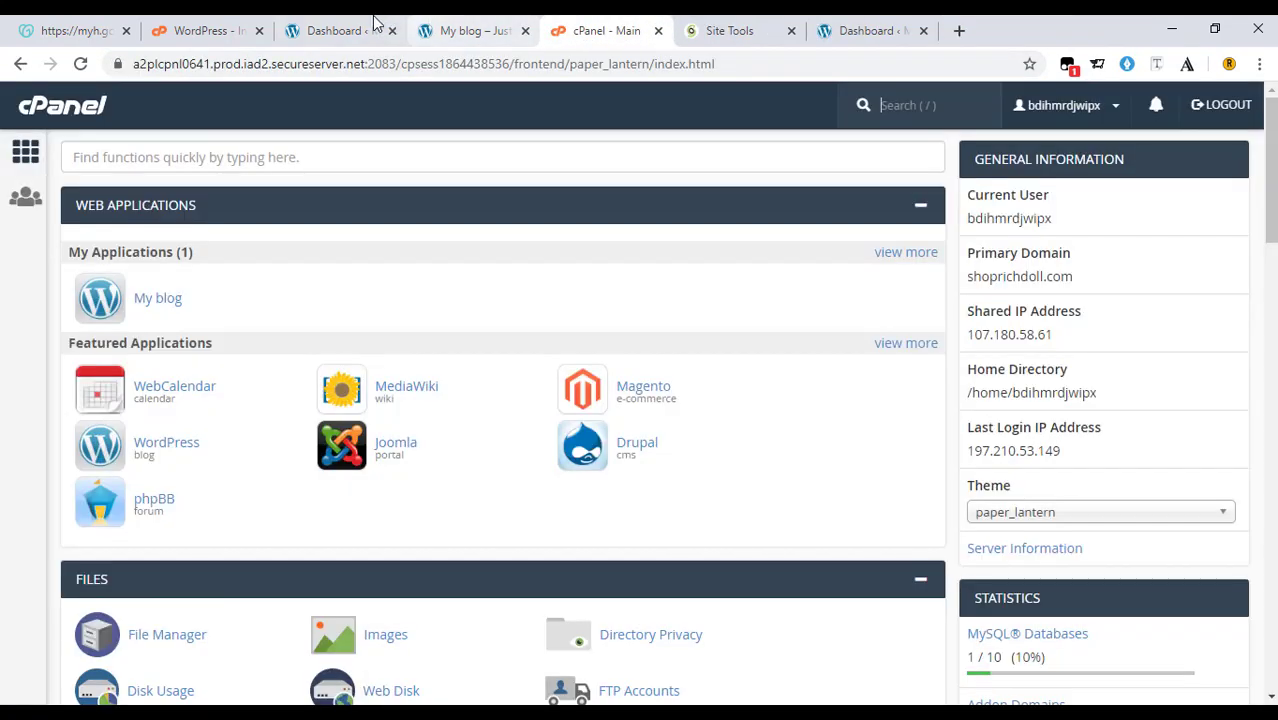
left_click(348, 25)
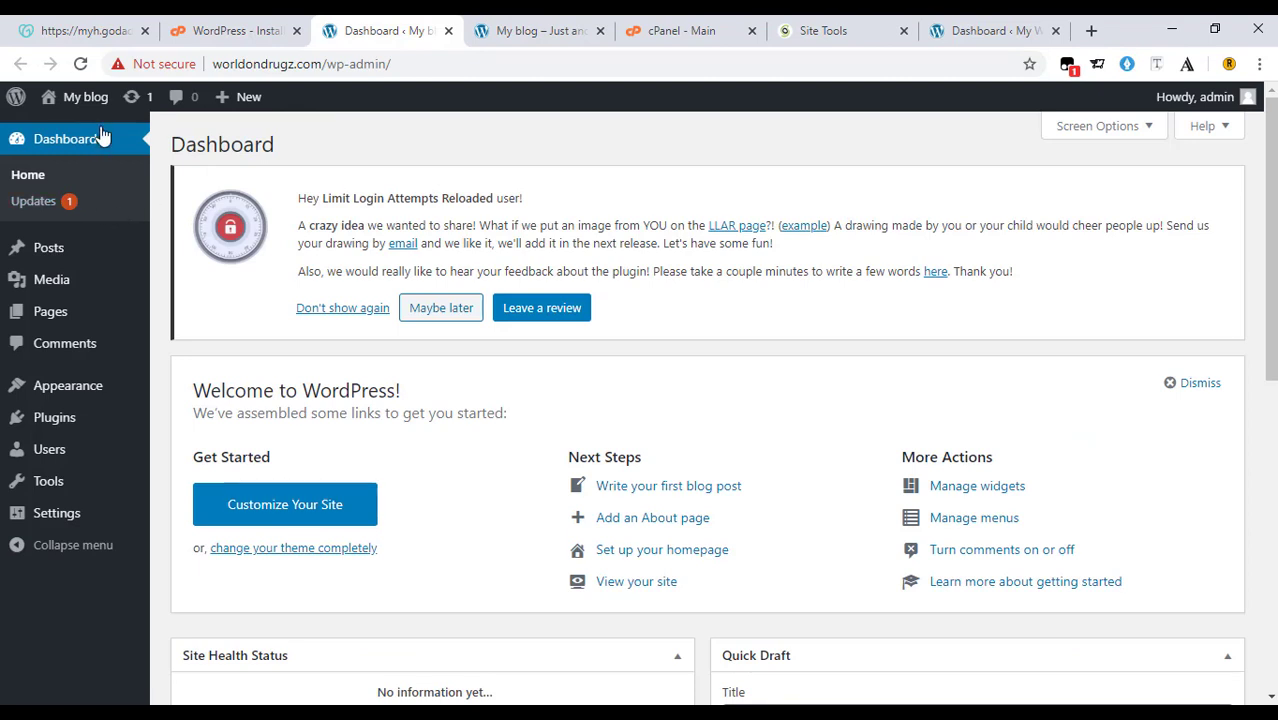